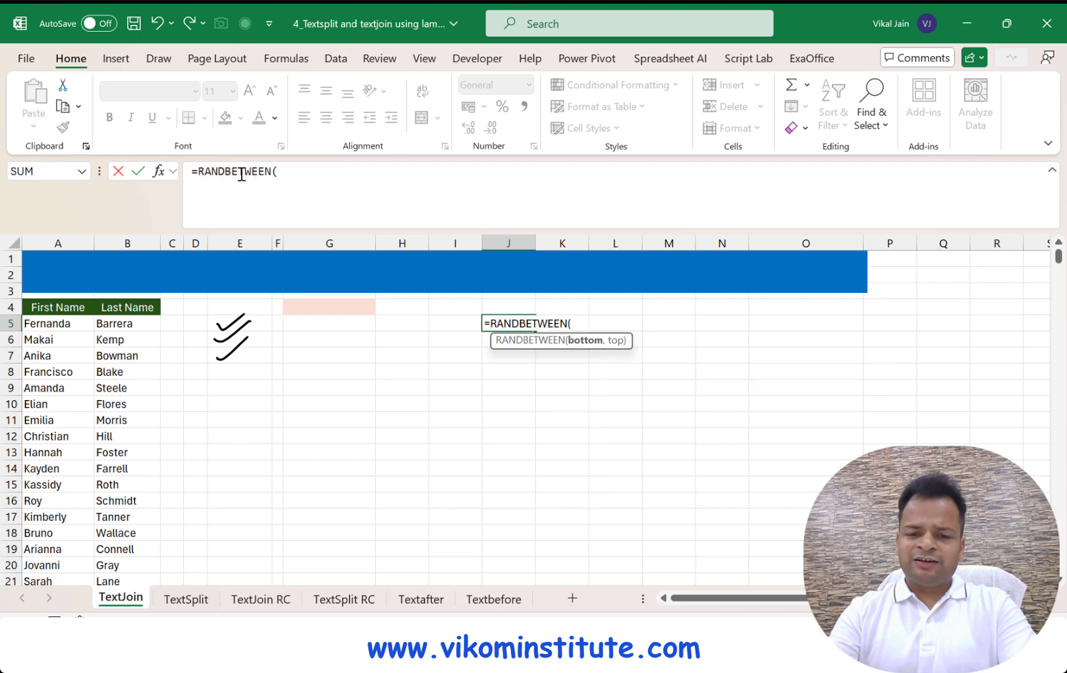
- Complete the formula in J5 as =RANDBETWEEN(100,999)
type(",999")
key("Return")
key("Up")
- Copy the random-number formula from J5 into the whole range J5:L10
key("ctrl+c")
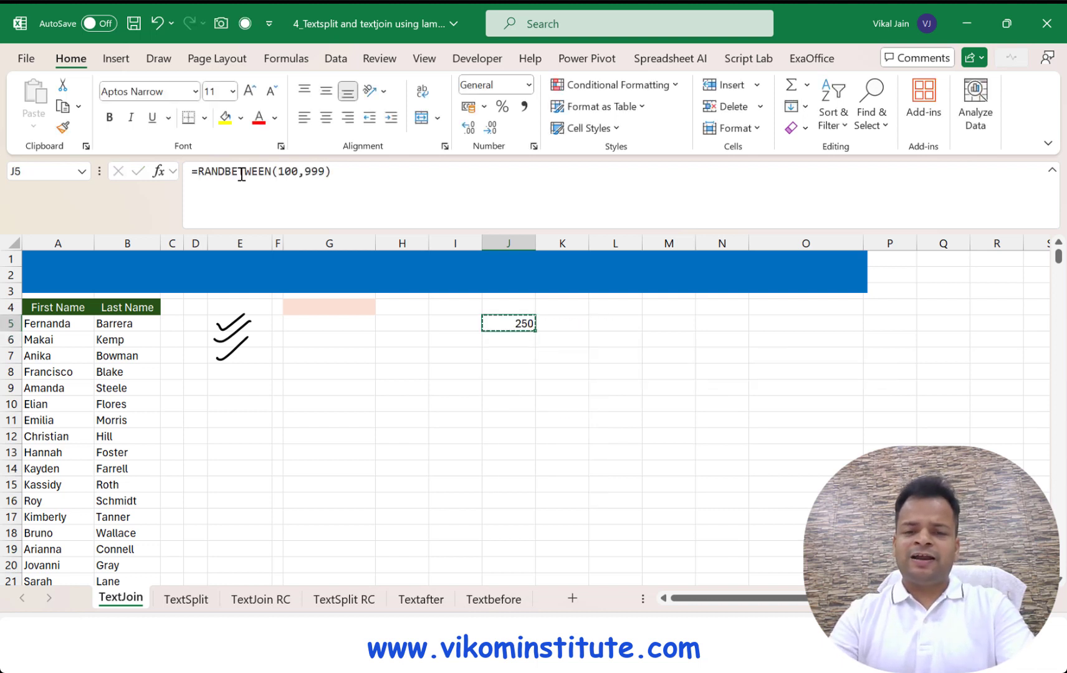
key("shift+Right")
key("shift+Right")
key("shift+Down")
key("shift+Down")
key("shift+Down")
key("shift+Down")
key("shift+Down")
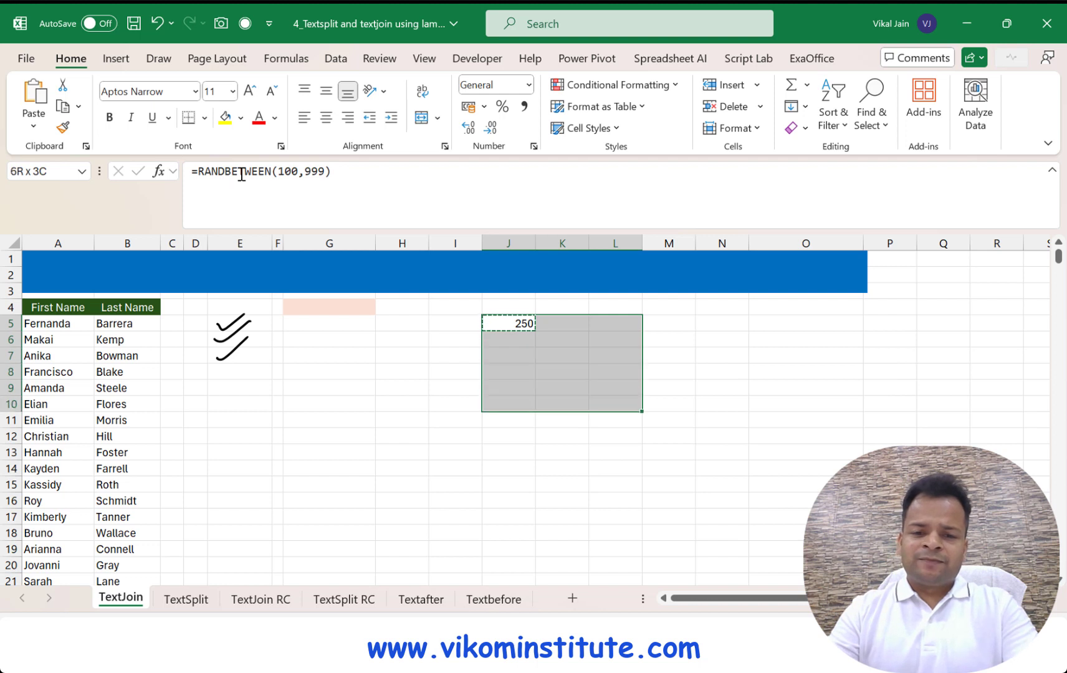
key("ctrl+v")
- Replace the random-number formulas in J5:L10 with their static values and select cell M5
key("ctrl+c")
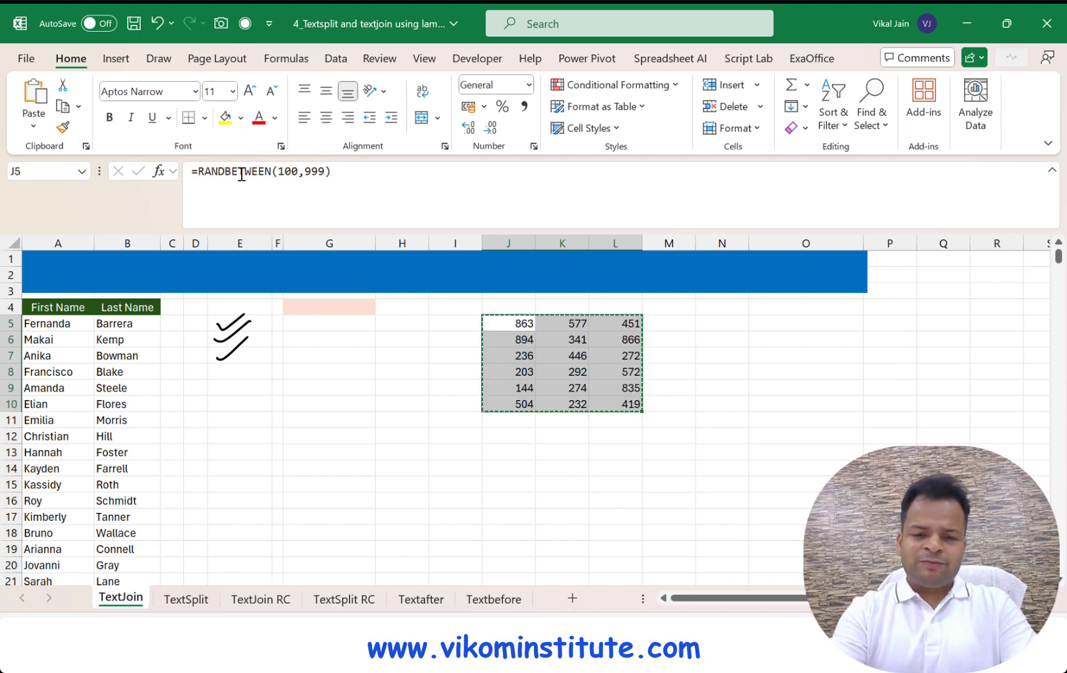
key("ctrl+alt+v")
key("Down")
key("Down")
key("Return")
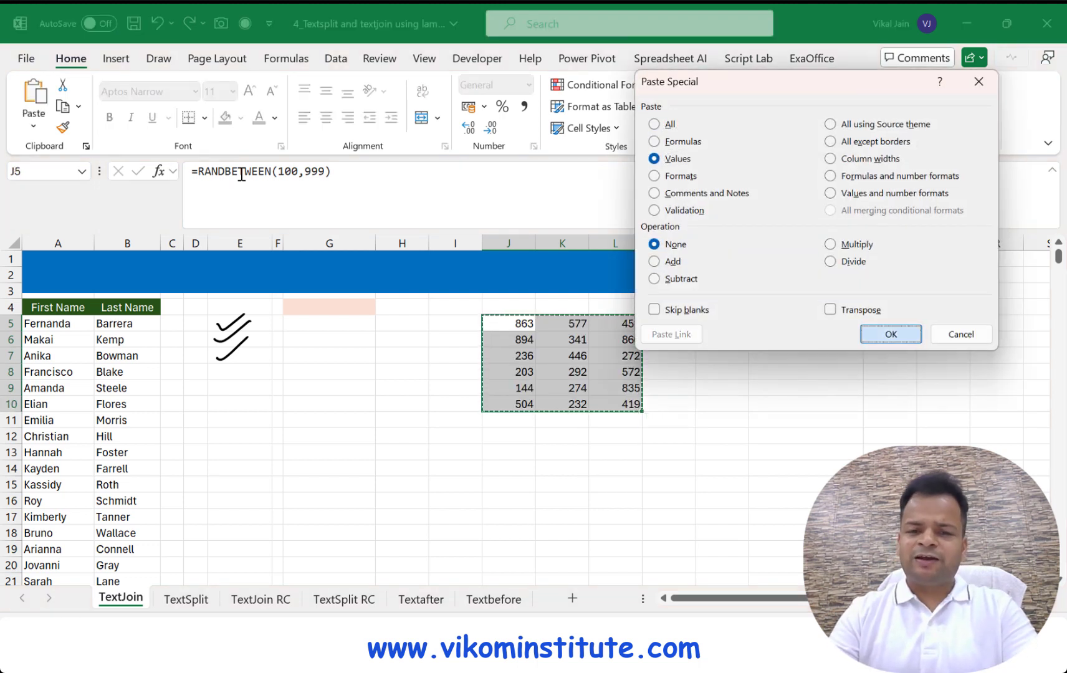
key("Escape")
key("Right")
key("Right")
key("Right")
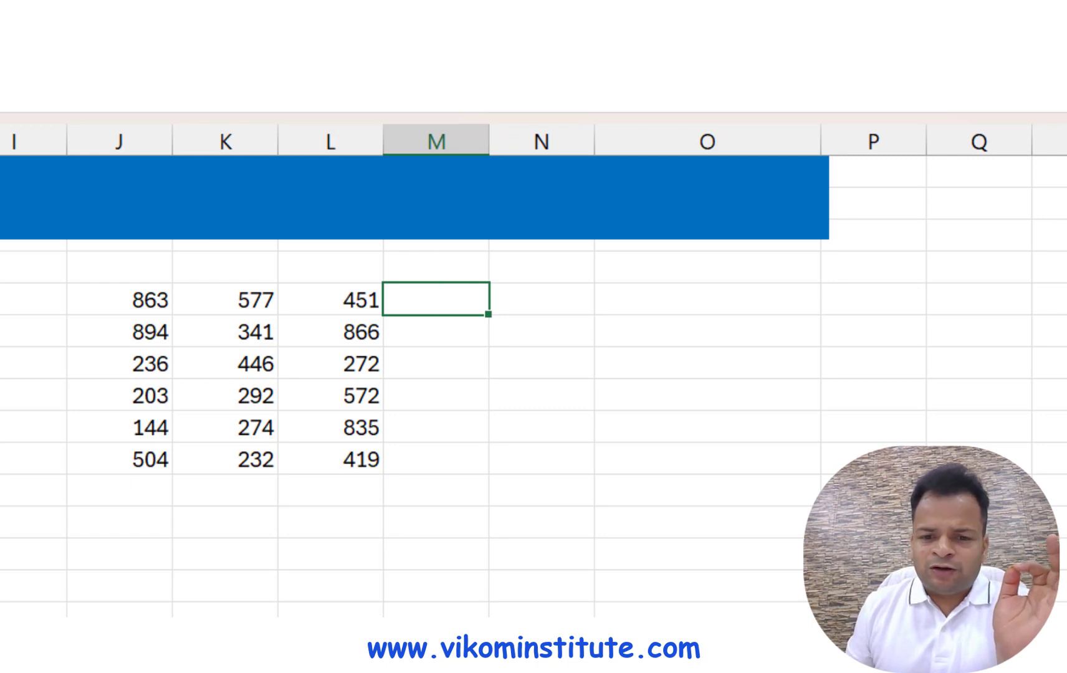
- Underline the first two rows of numbers in blue ink, mark the cells beside them, and leave drawing mode
left_click_drag(147, 319, 345, 308)
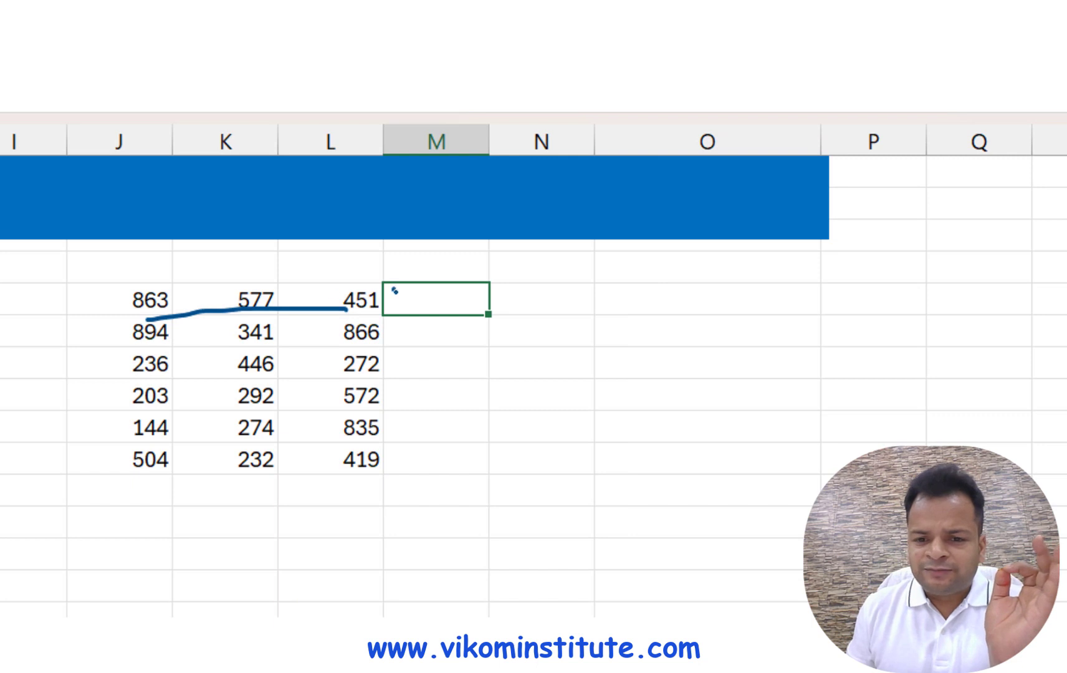
mouse_move(141, 372)
left_mouse_down()
mouse_move(183, 353)
mouse_move(328, 344)
left_mouse_up()
left_click(395, 337)
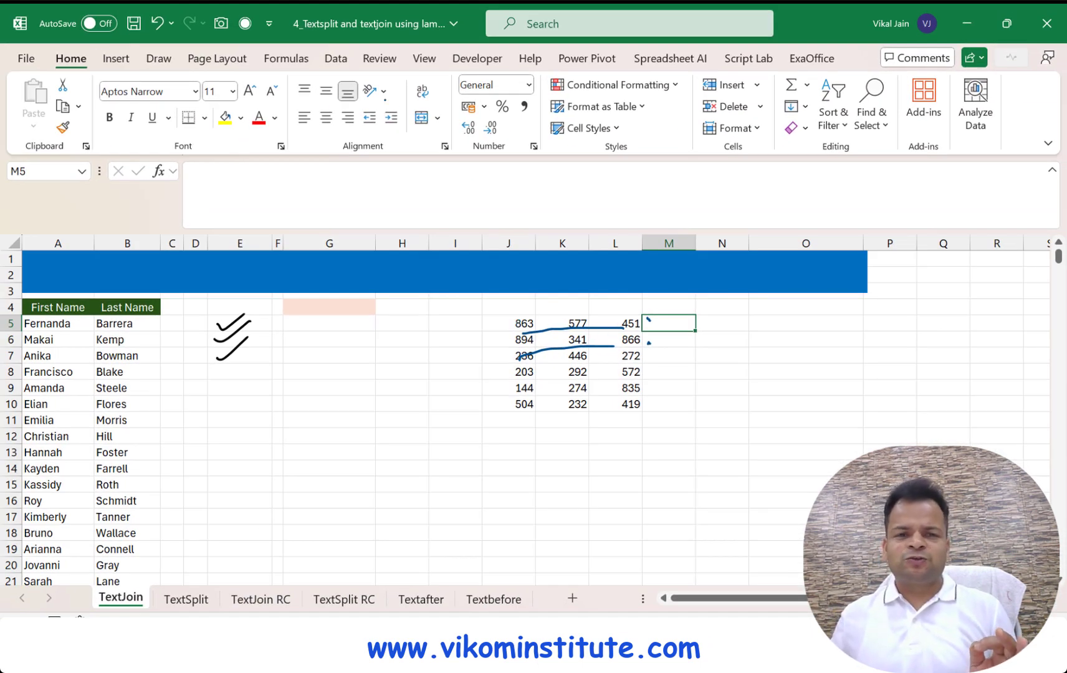
left_click(158, 58)
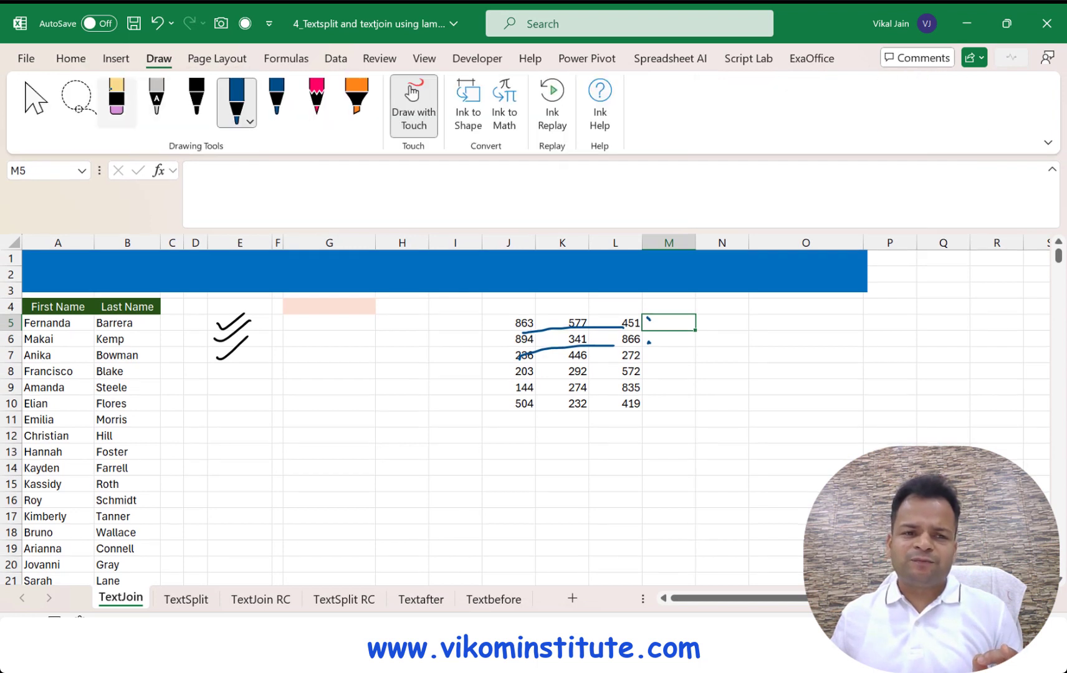
key("Escape")
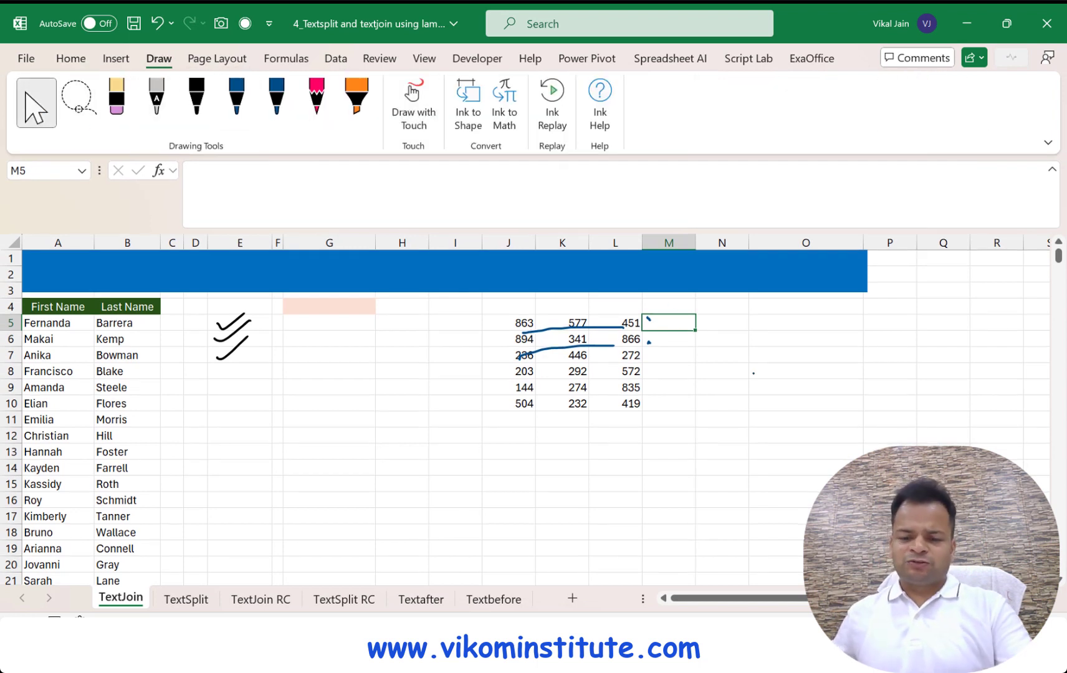
- Start a BYROW formula in M5 with J5:L10 as its array argument
type("=")
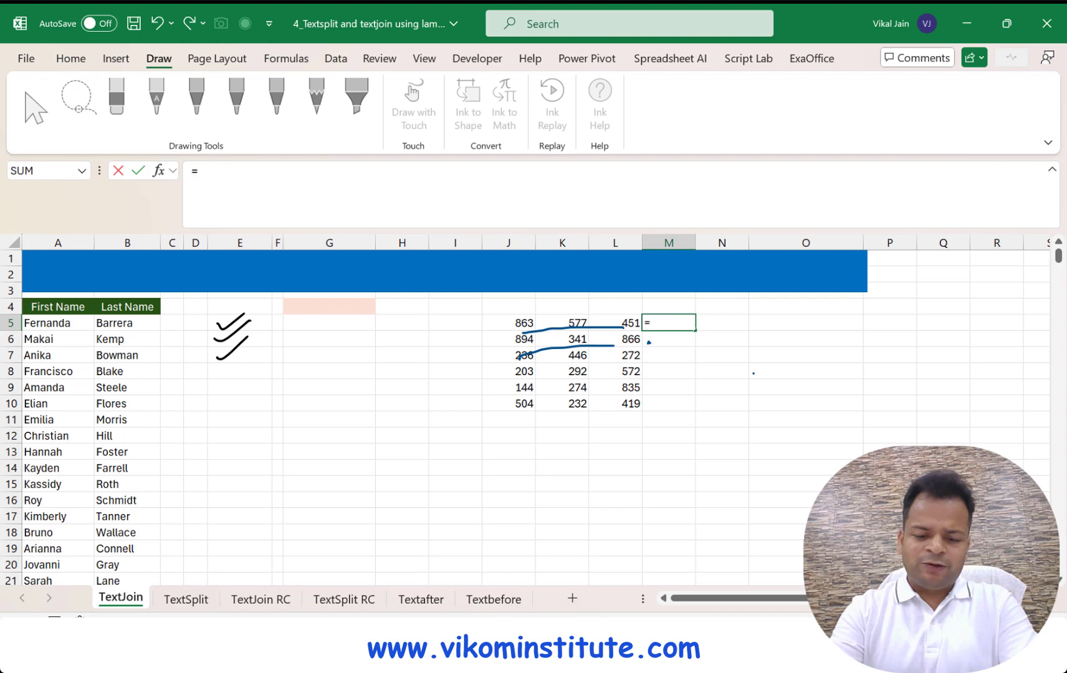
type("byr")
key("Tab")
key("Left")
key("Left")
key("Left")
key("ctrl+shift+Down")
key("ctrl+shift+Right")
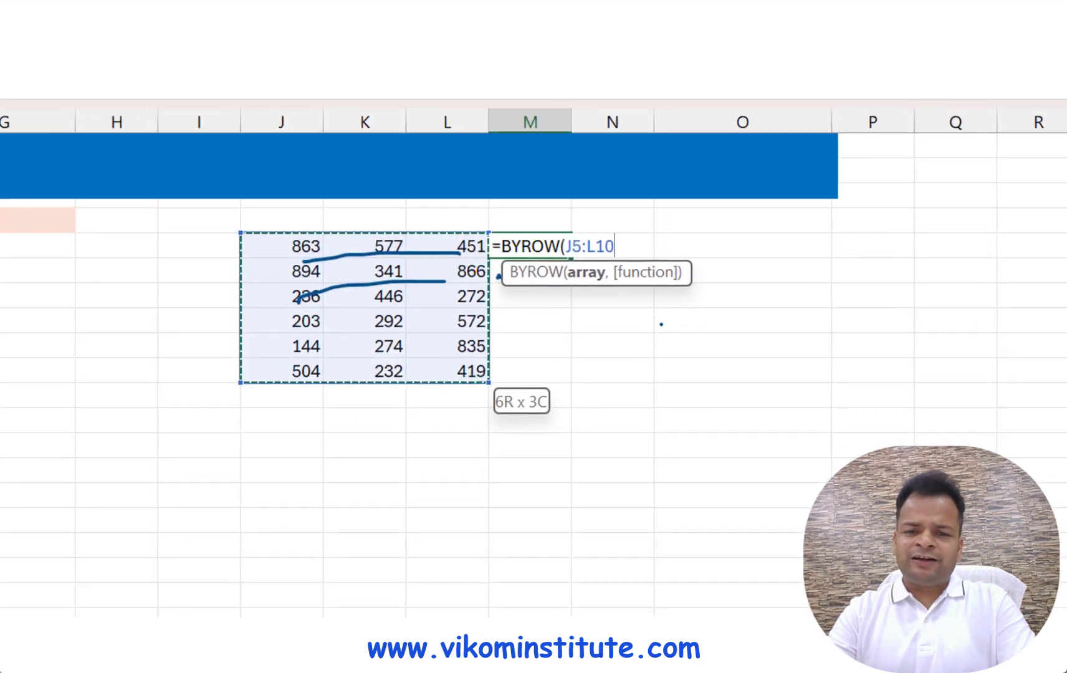
type(",")
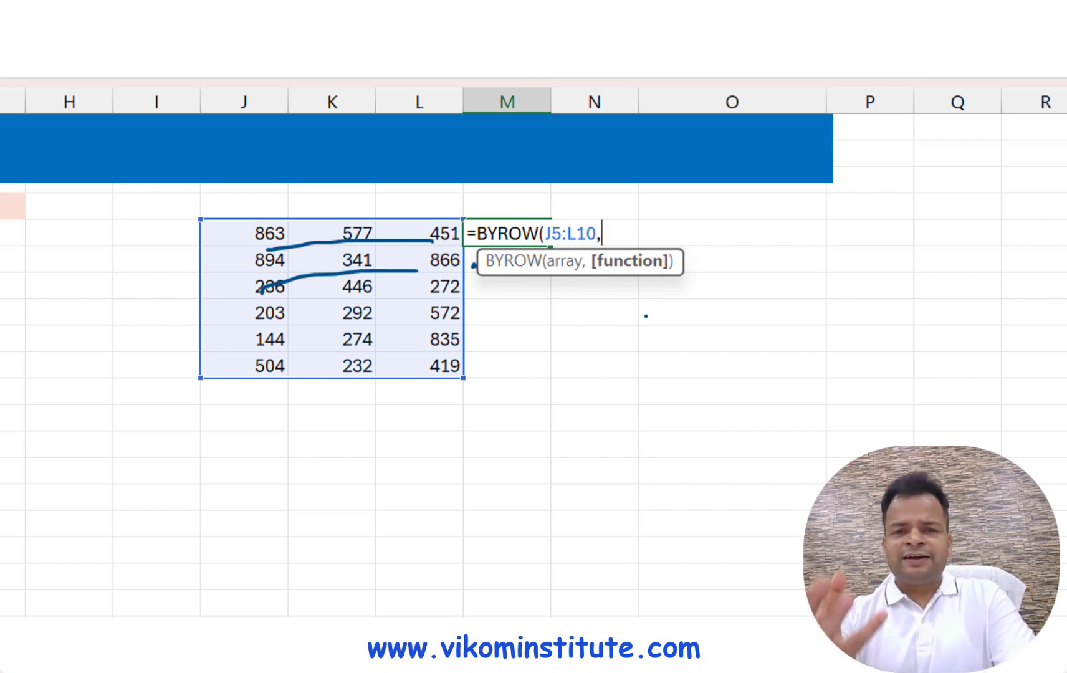
type("su")
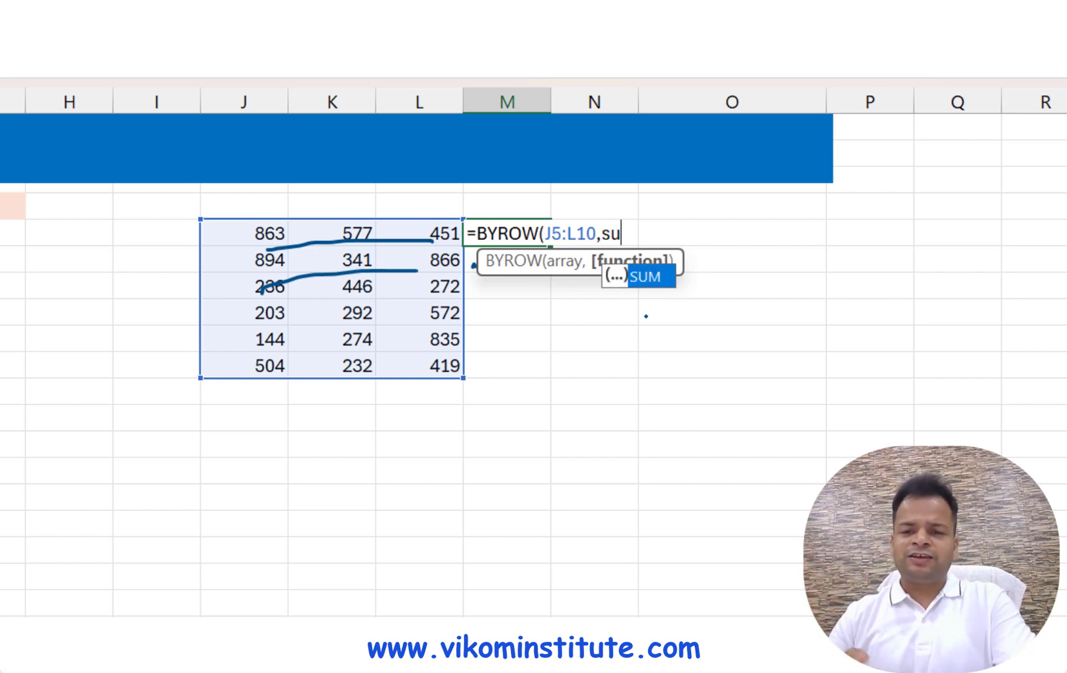
key("Tab")
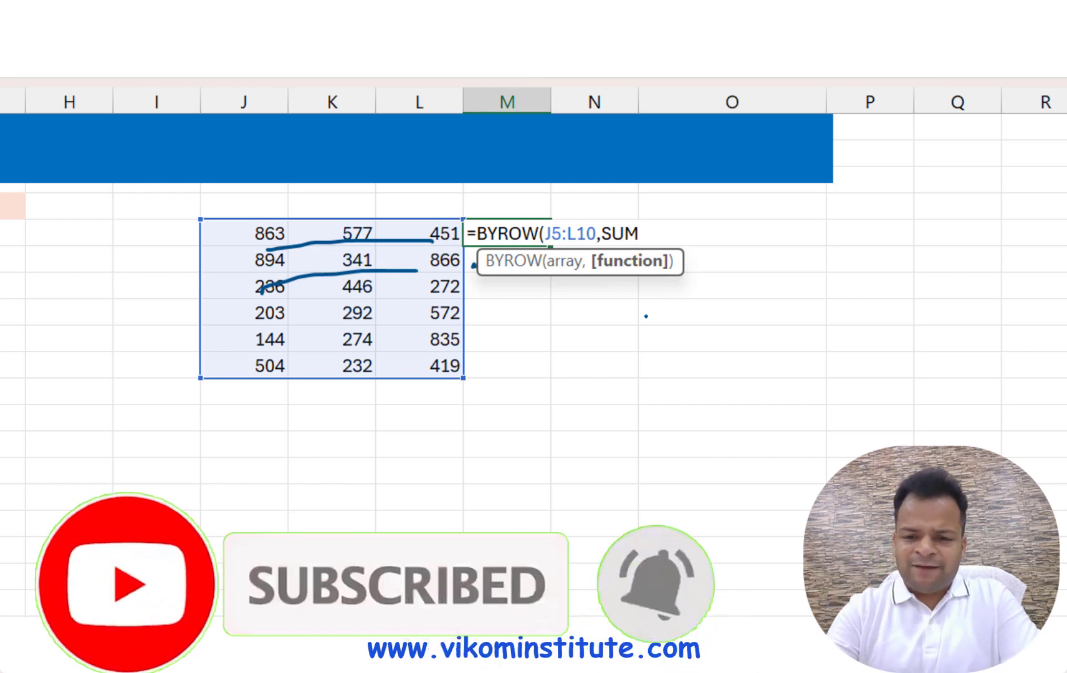
key("BackSpace")
key("BackSpace")
key("BackSpace")
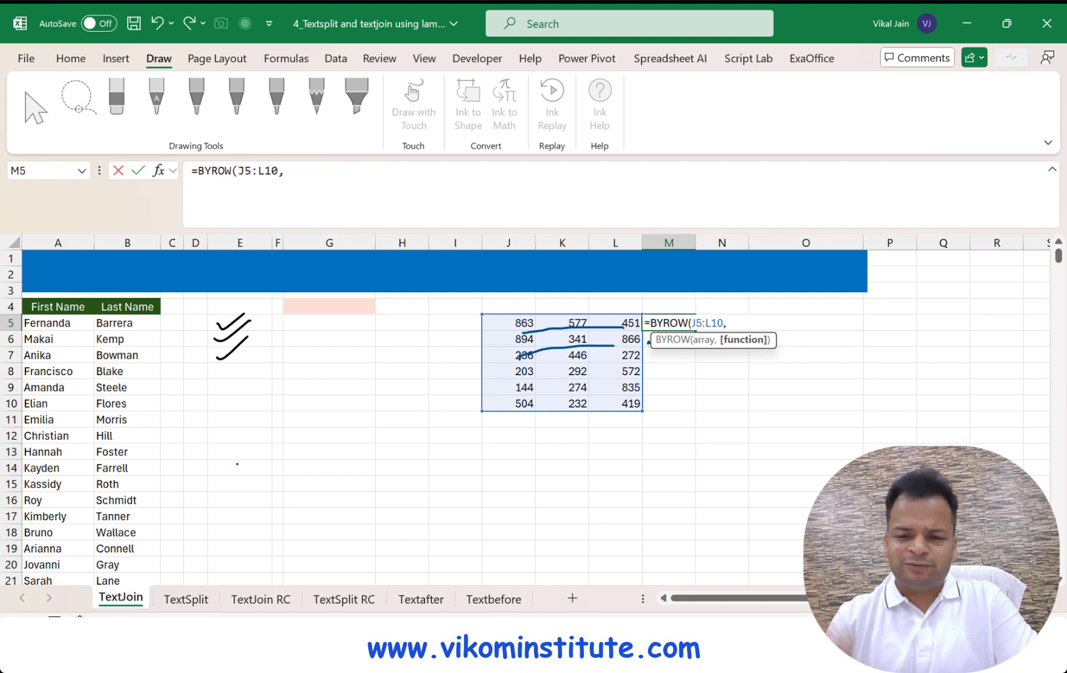
type("text")
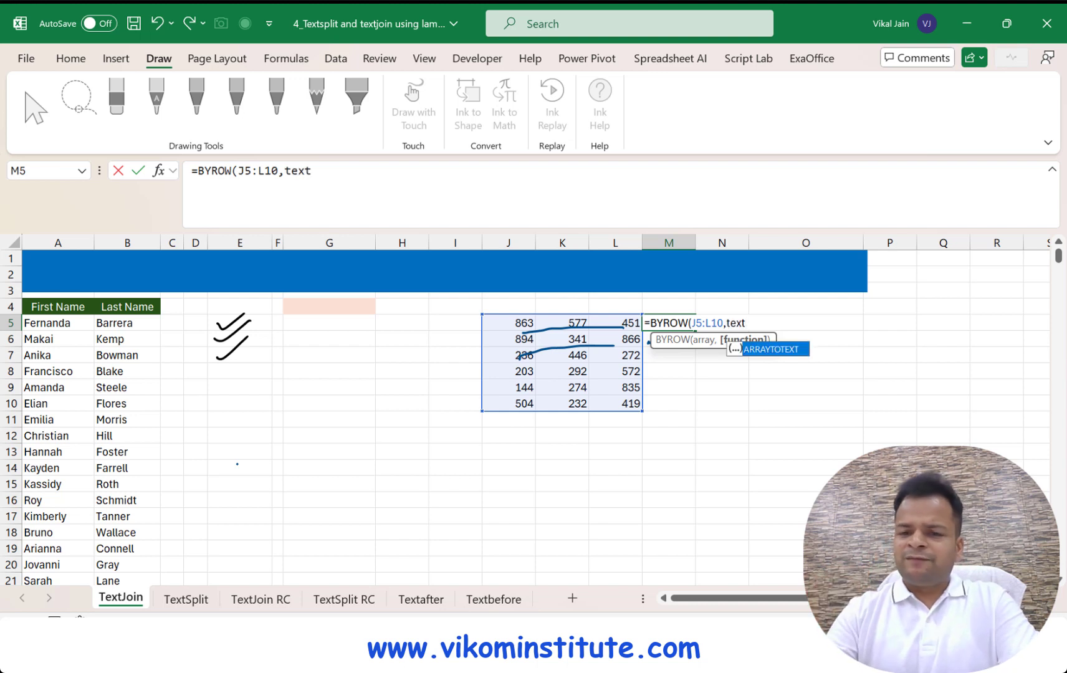
key("BackSpace")
key("BackSpace")
key("BackSpace")
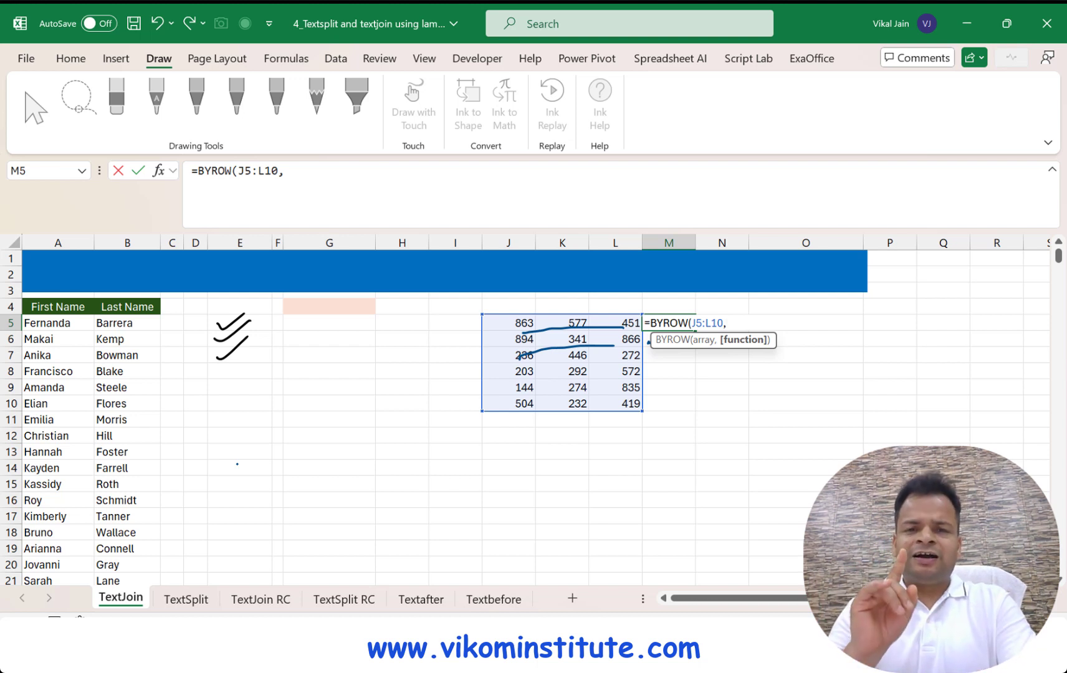
- Finish the M5 formula as =BYROW(J5:L10,SUM) to total each row
type("SUM")
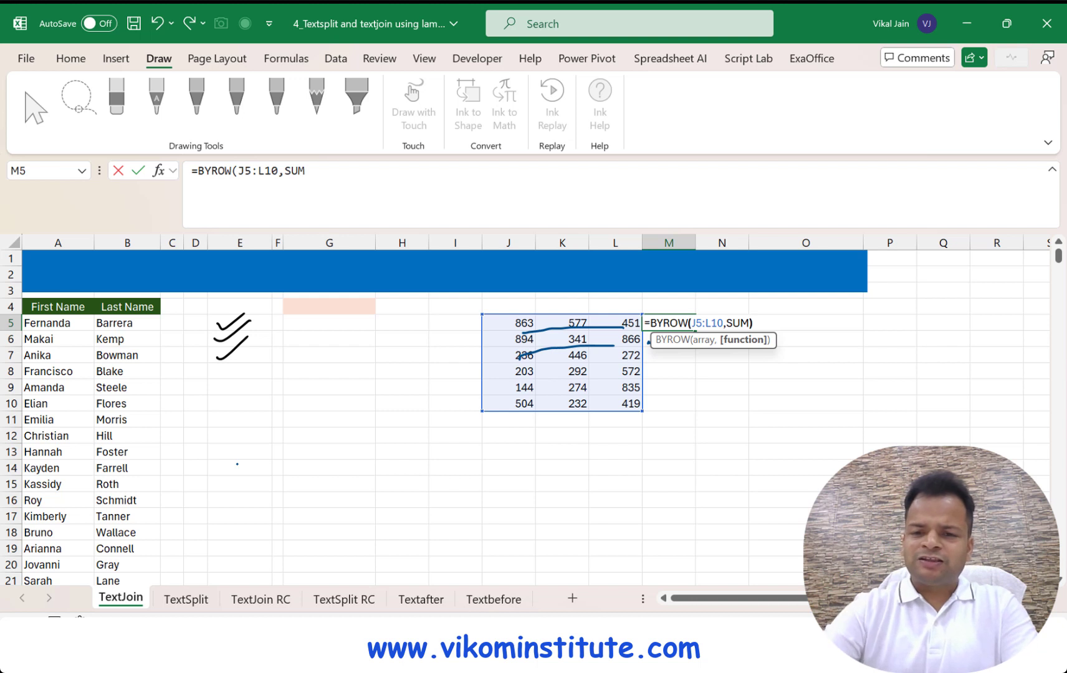
key("Return")
- Compare the first row's numbers with its total and inspect the spilled BYROW formula in M5 and M6
left_click_drag(497, 299, 736, 459)
left_click_drag(751, 298, 742, 460)
left_click_drag(495, 301, 755, 303)
left_click_drag(524, 323, 631, 323)
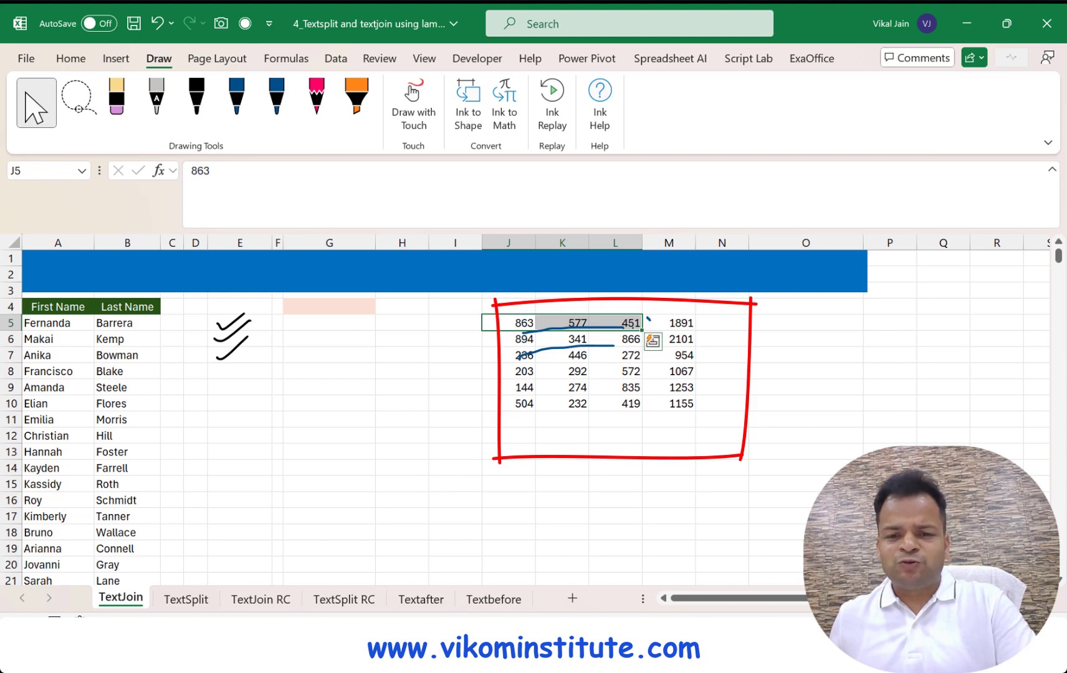
left_click(673, 323)
left_click(669, 339)
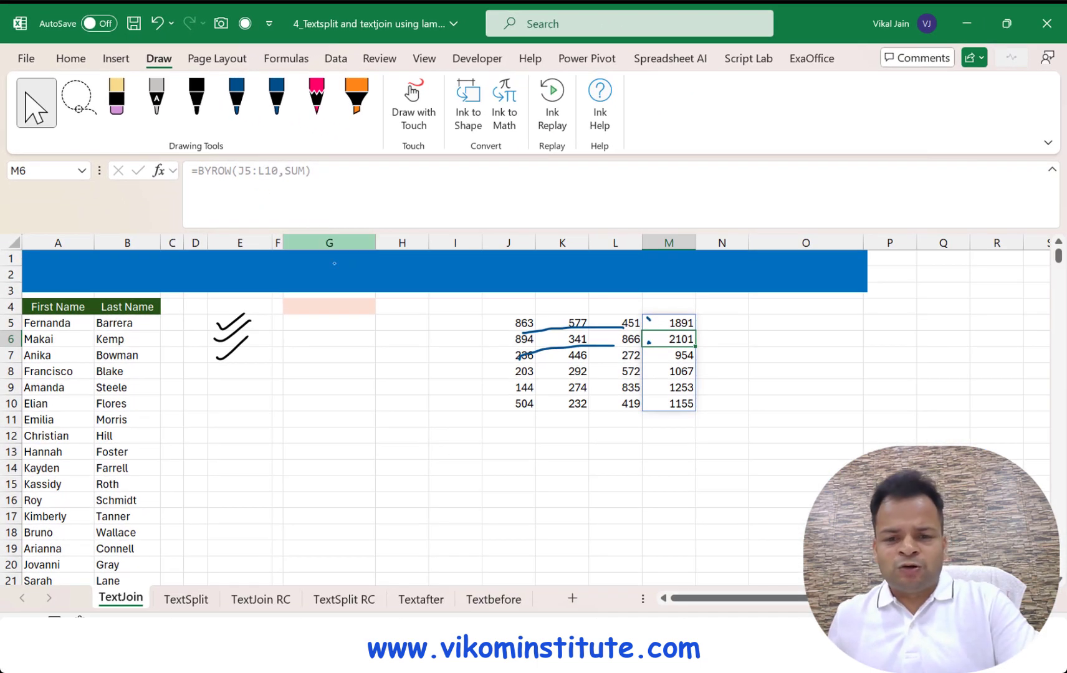
key("Up")
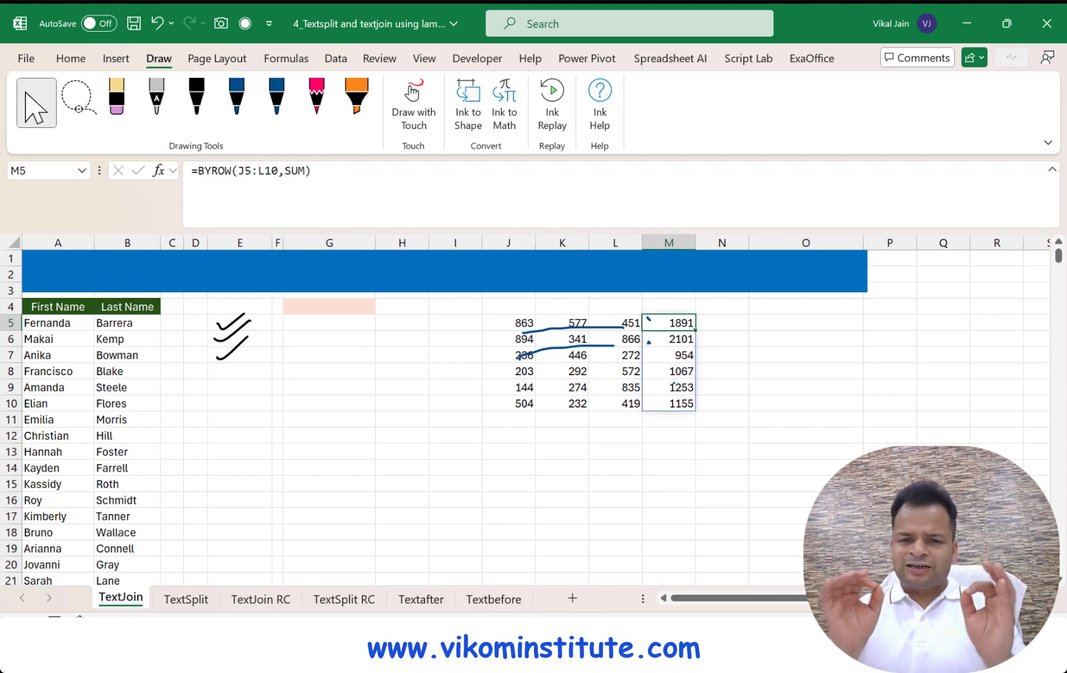
left_click(330, 311)
type("=by")
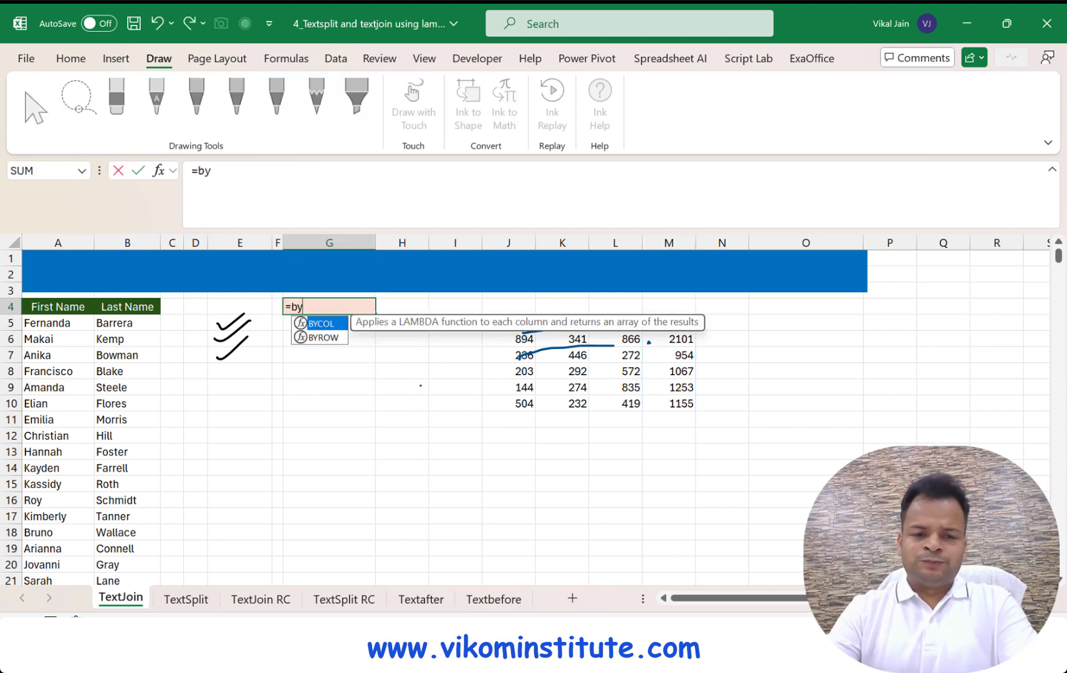
key("Down")
key("Tab")
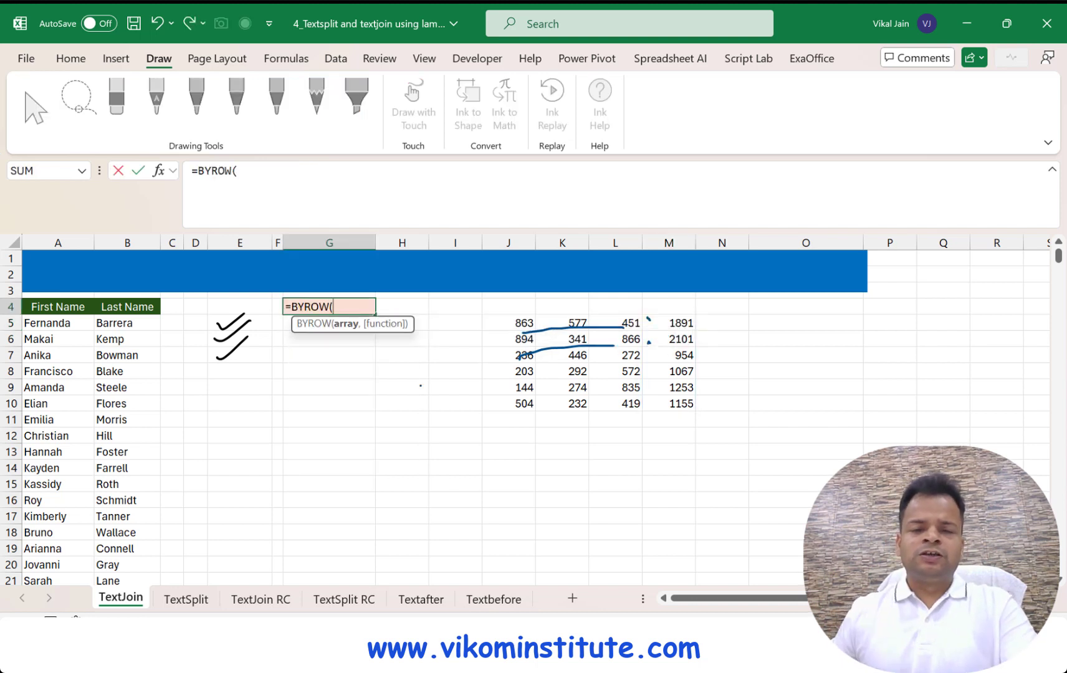
left_click(68, 308)
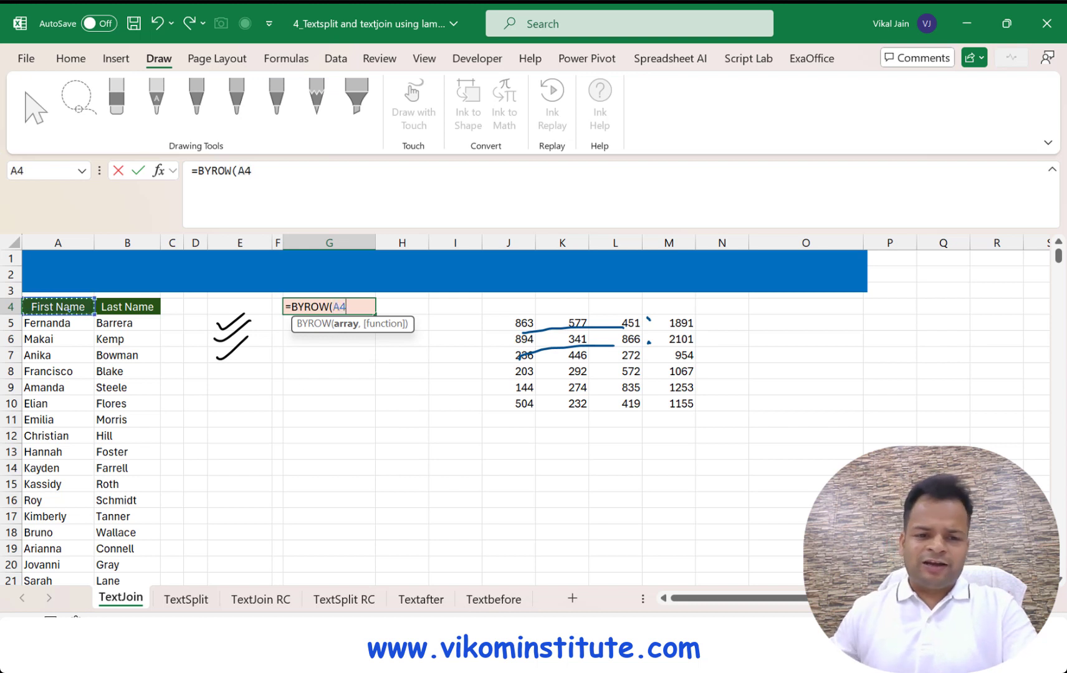
key("shift+Right")
key("ctrl+shift+Down")
key("F4")
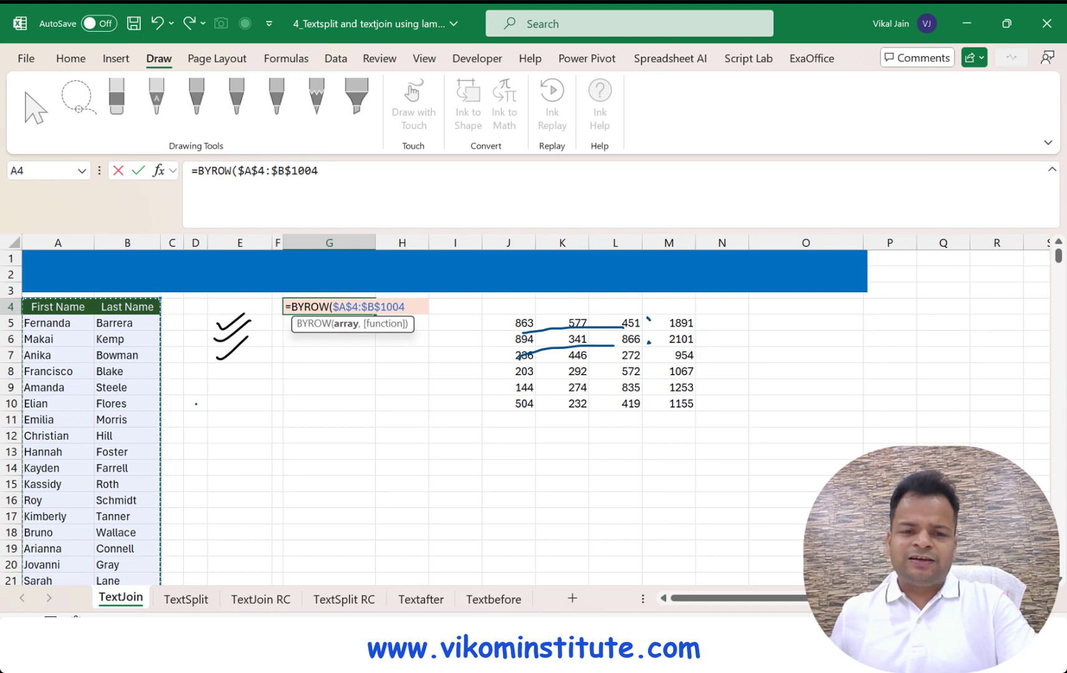
key("Escape")
- Start a BYROW formula in G4 with the absolute name range $A$4:$B$1004 as its array argument
type("=b")
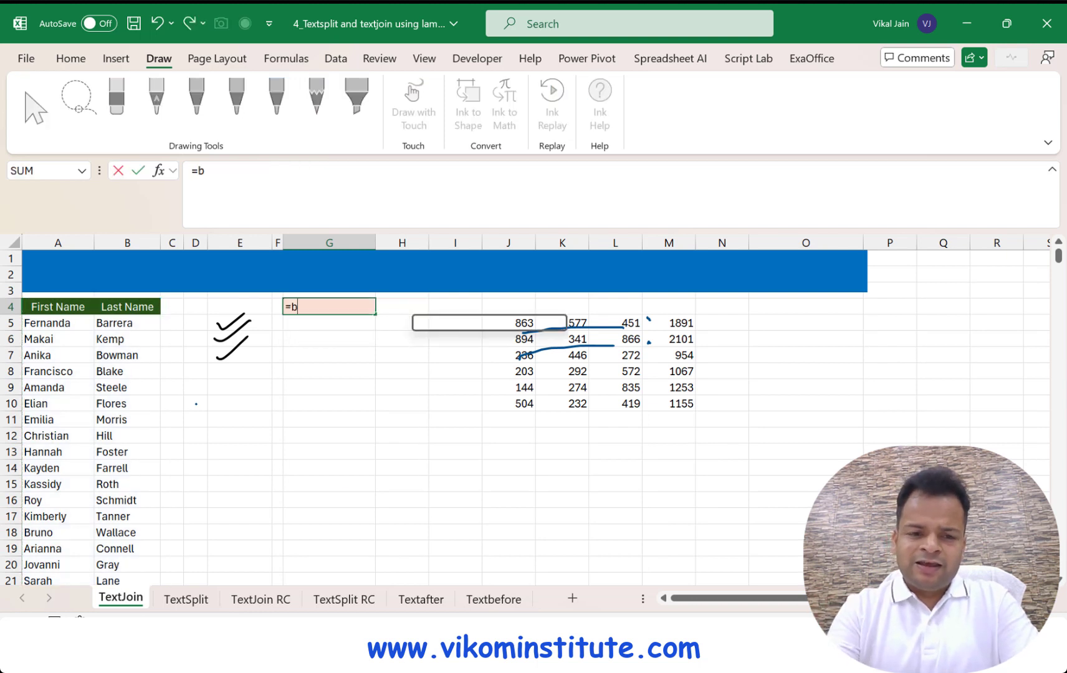
type("y")
key("Down")
key("Tab")
key("Left")
key("Left")
key("Left")
key("Left")
key("Left")
key("Left")
key("shift+Right")
key("ctrl+shift+Down")
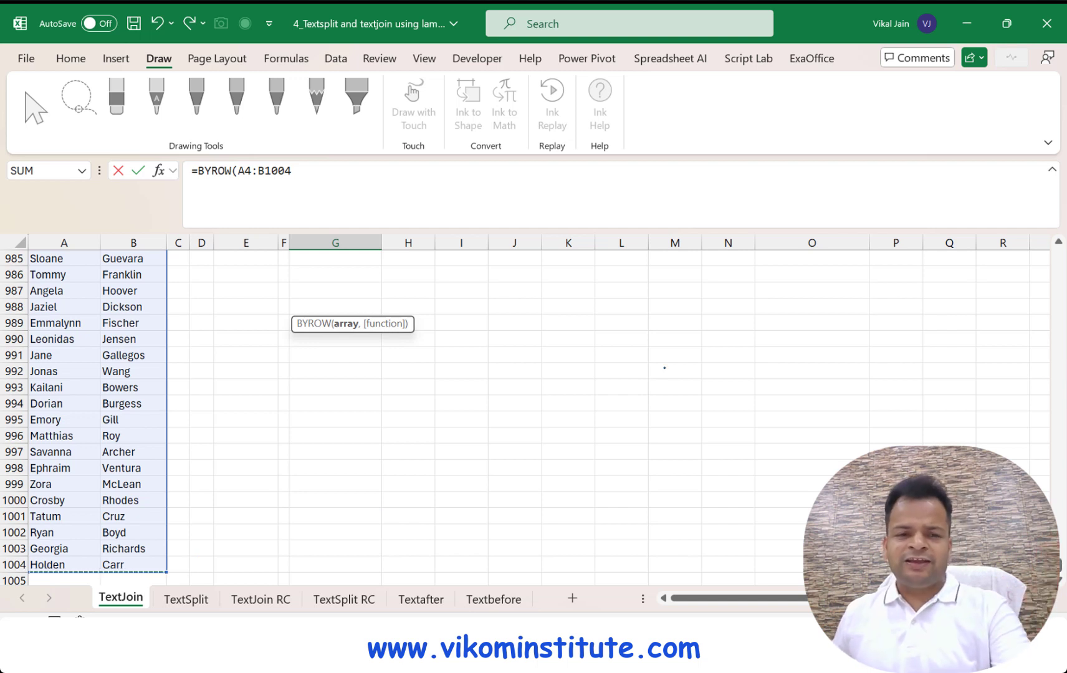
key("F4")
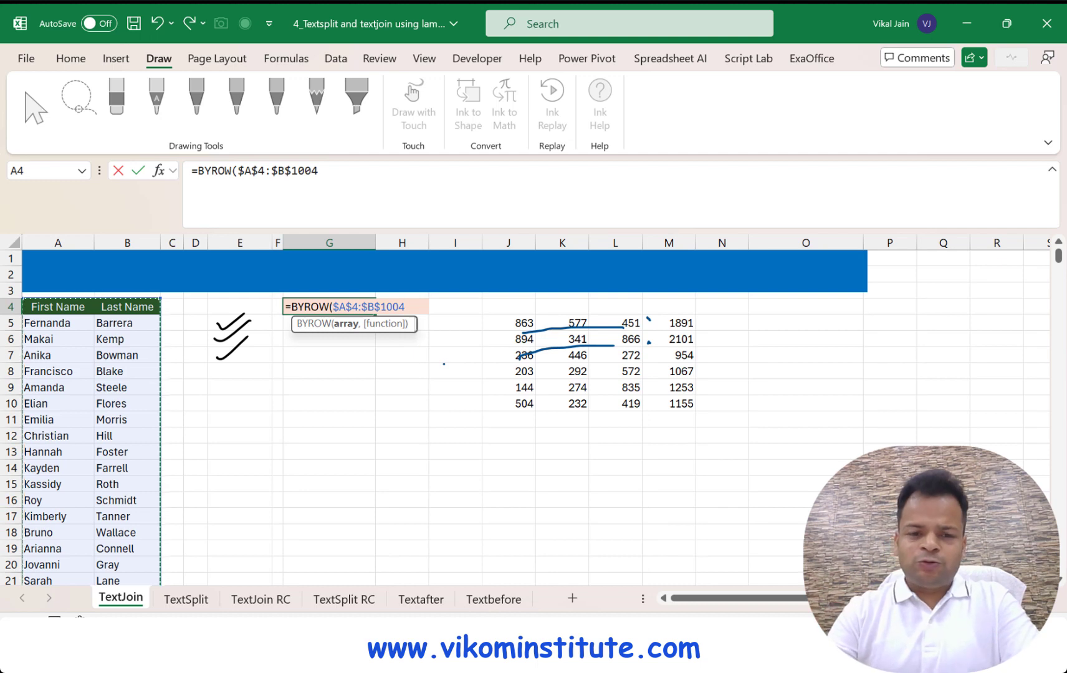
type(",")
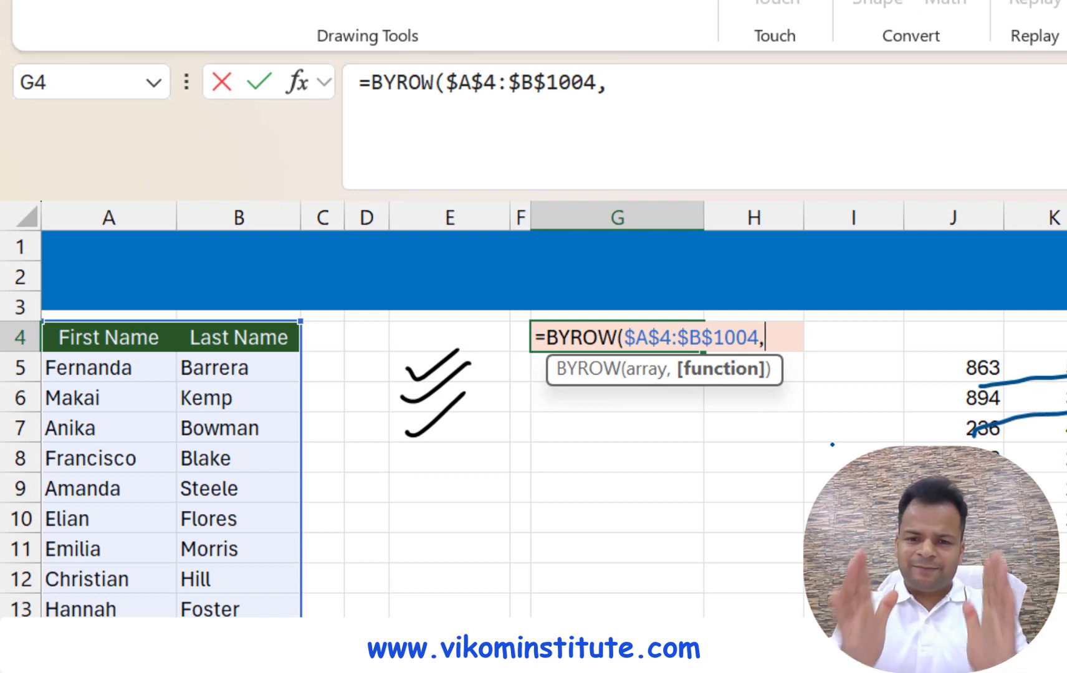
- Open a LAMBDA function as the function argument of the BYROW formula in G4
type("lam")
key("Tab")
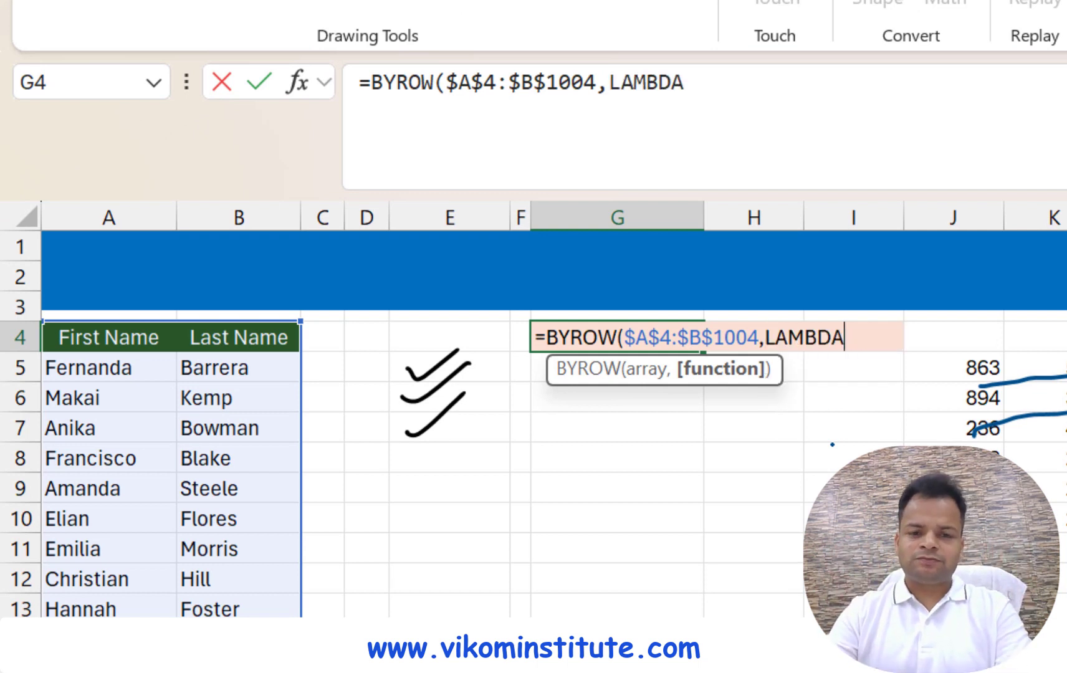
type("(")
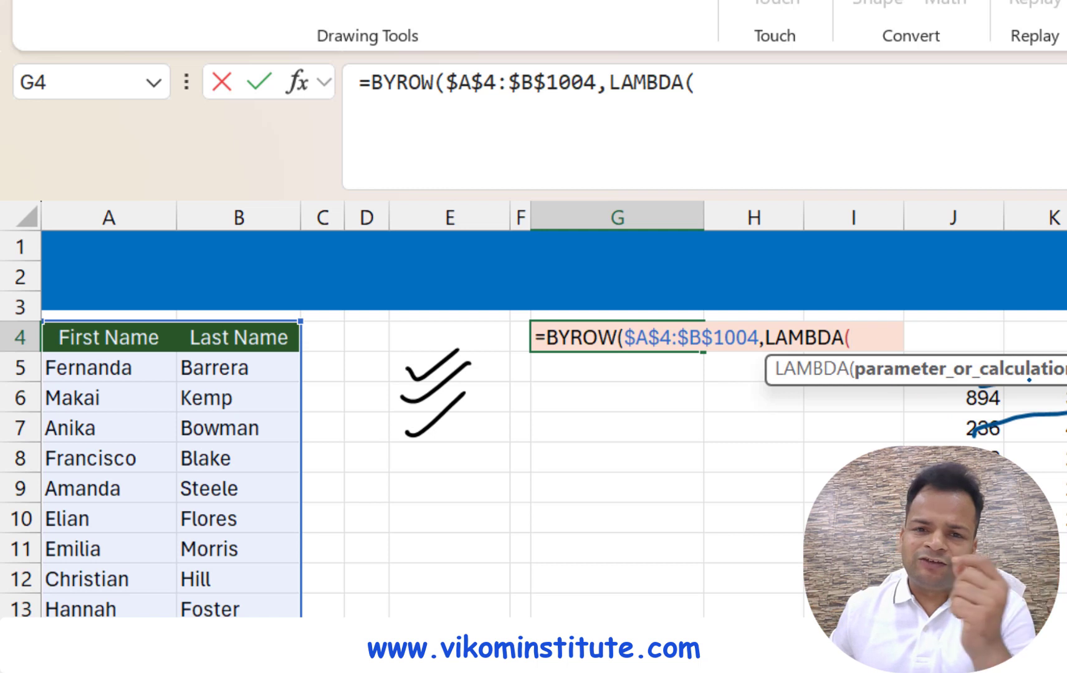
type(",,,")
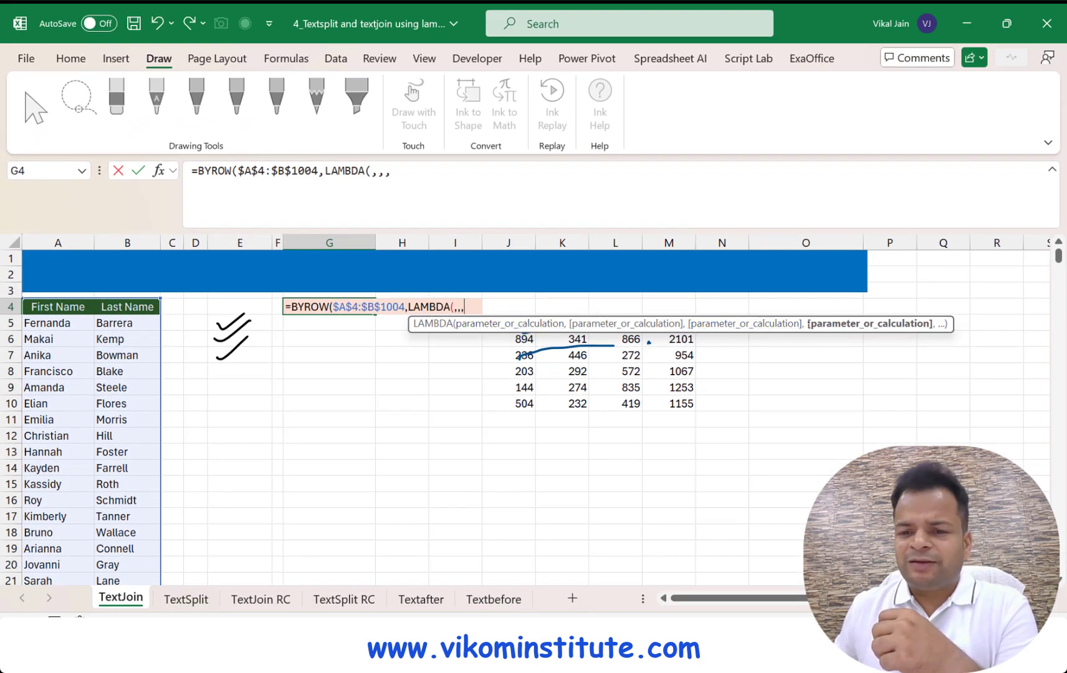
key("BackSpace")
key("BackSpace")
key("BackSpace")
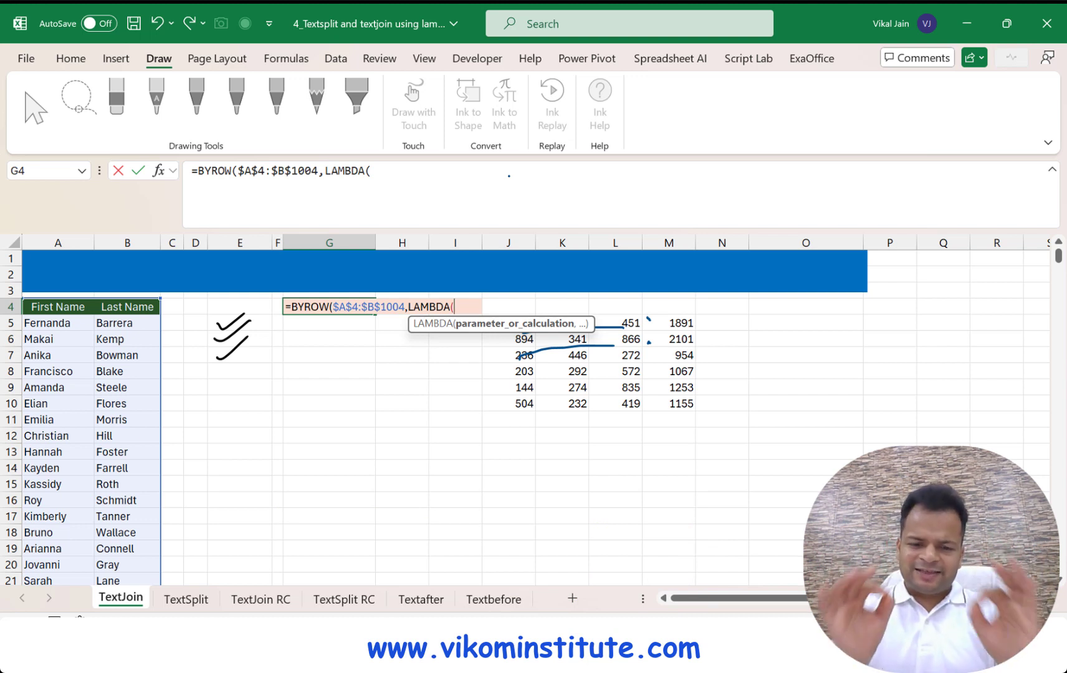
- Define x as the LAMBDA parameter in G4 and open a TEXTJOIN function as its calculation
type("x")
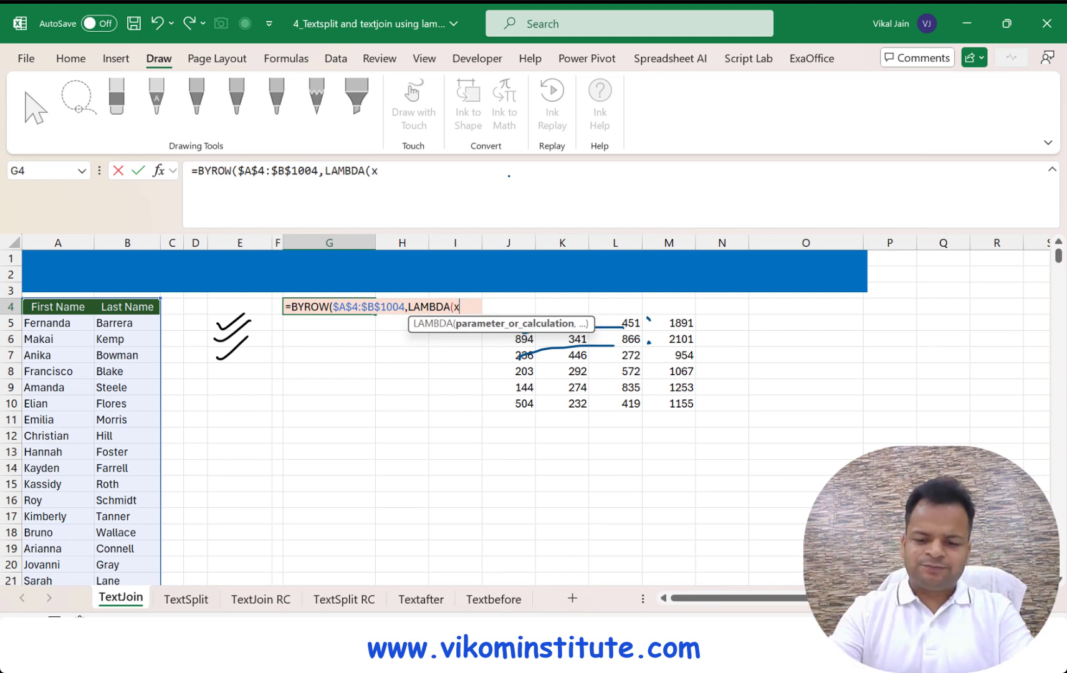
type(",")
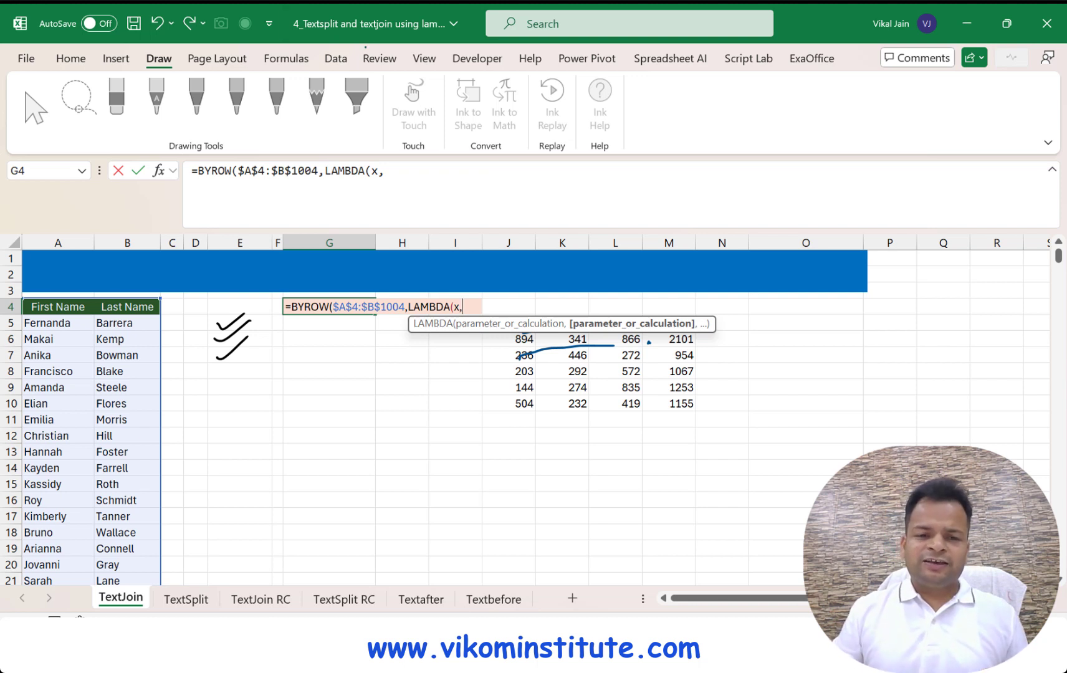
left_click(352, 342)
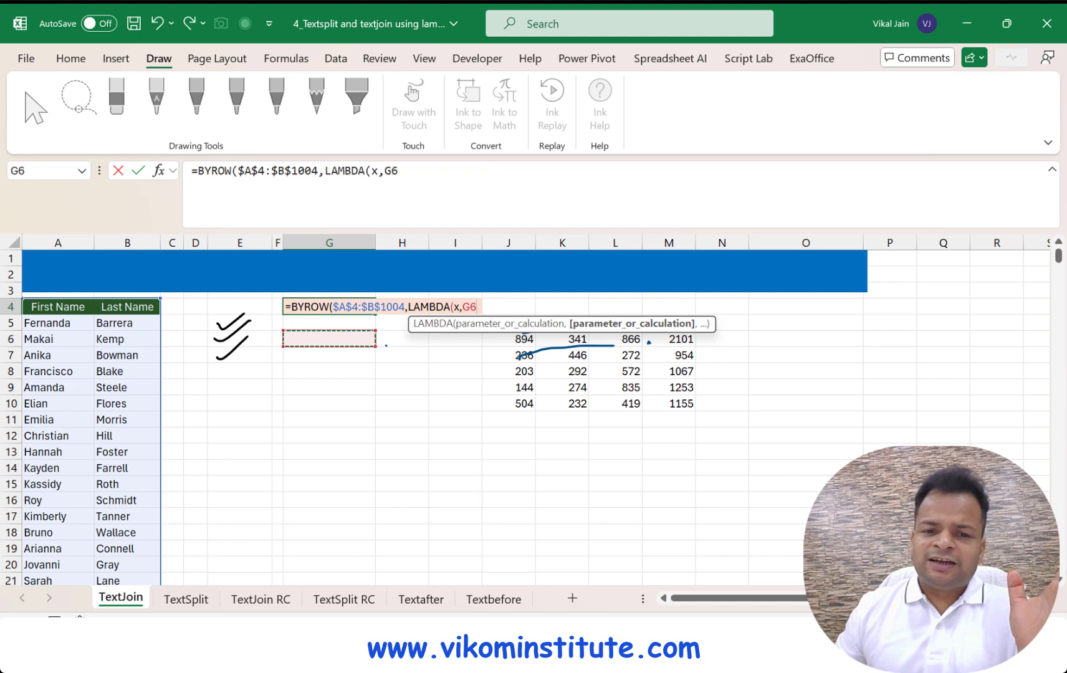
key("BackSpace")
key("BackSpace")
type("text")
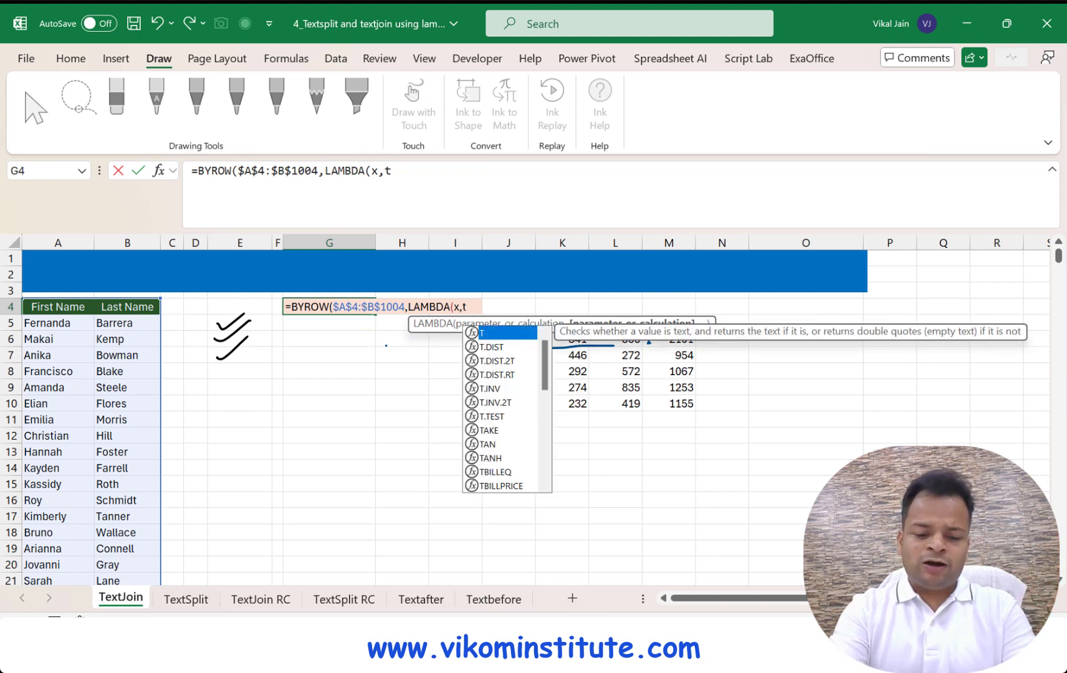
key("Down")
key("Down")
key("Down")
key("Tab")
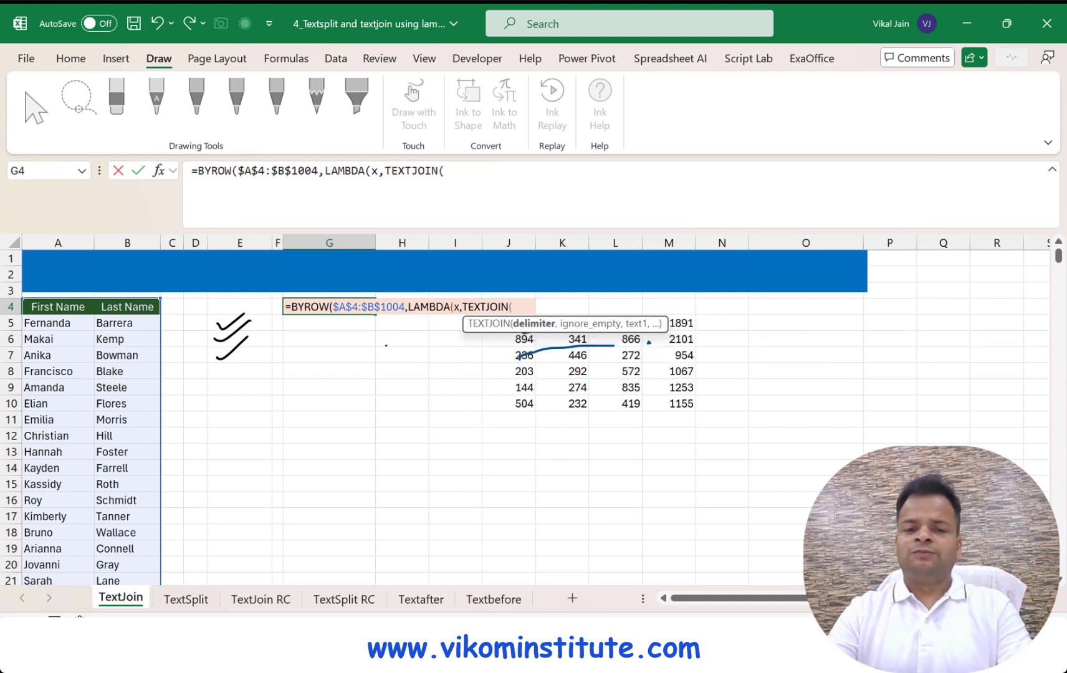
- Complete the TEXTJOIN function with a space as delimiter, TRUE for ignoring empty cells, and x as the text
type("\"")
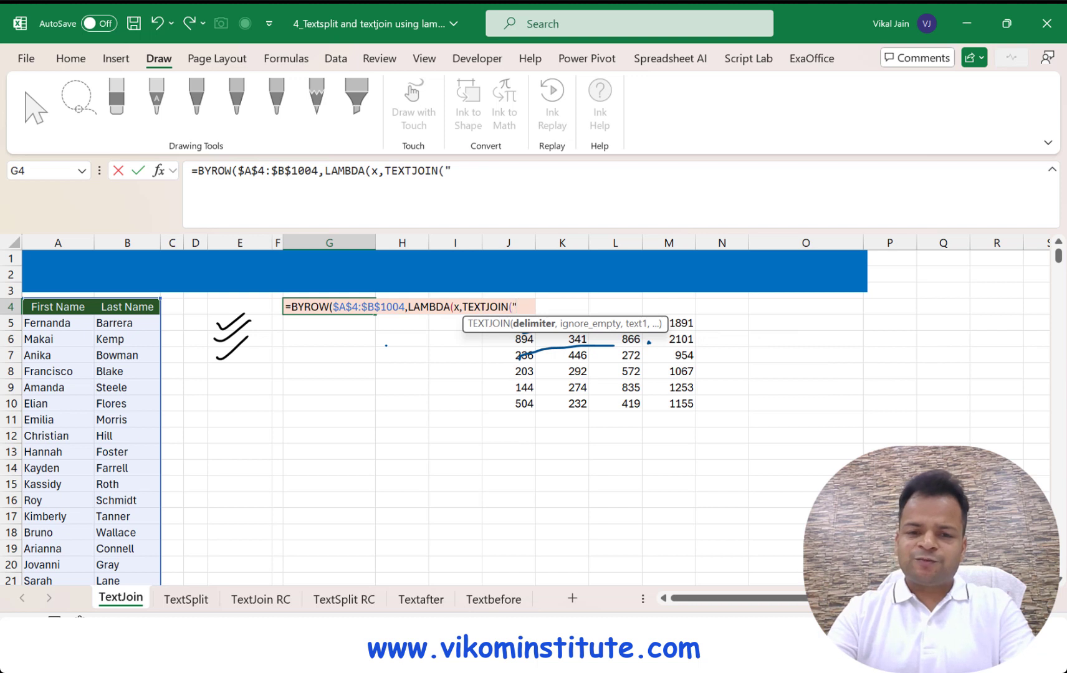
type(" \",")
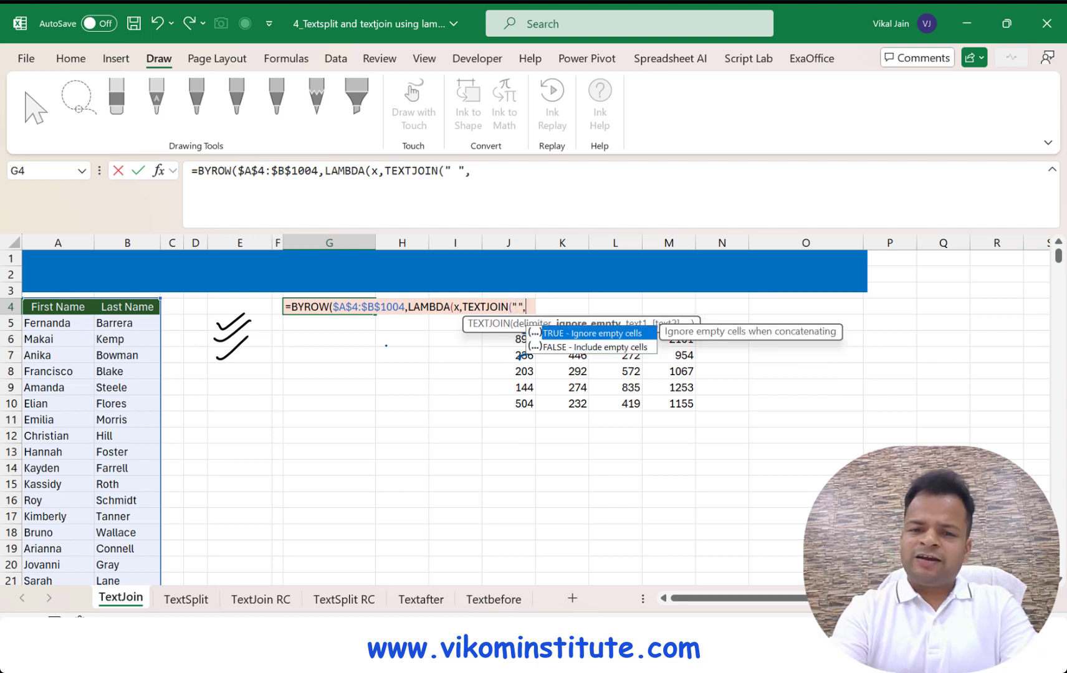
type("tru")
key("Tab")
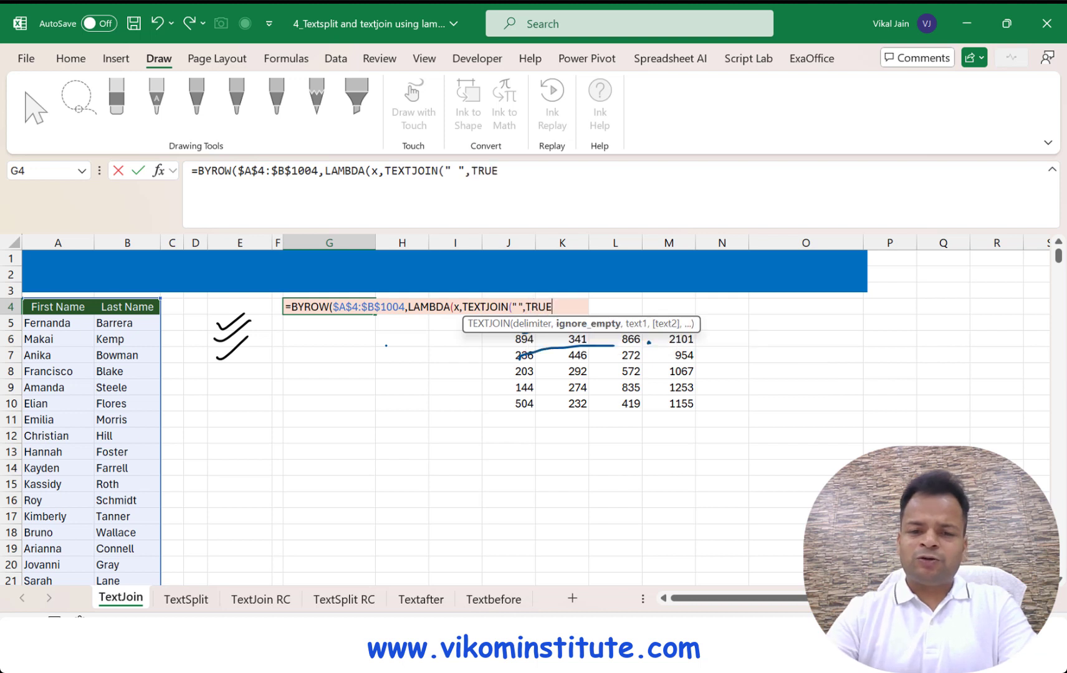
type(",")
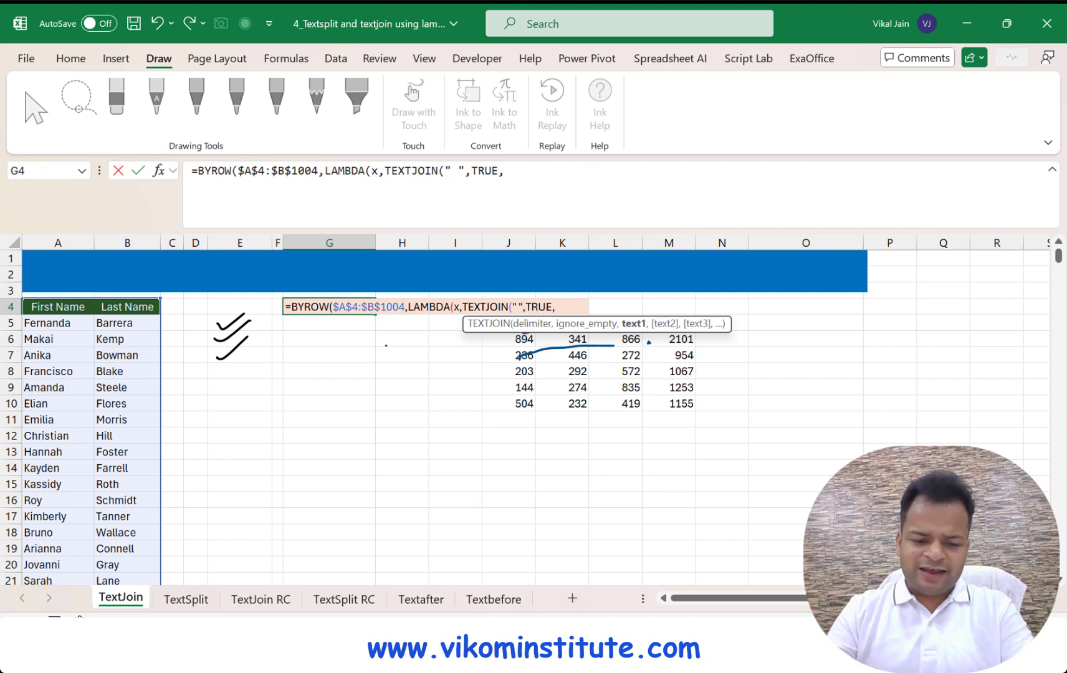
type("x")
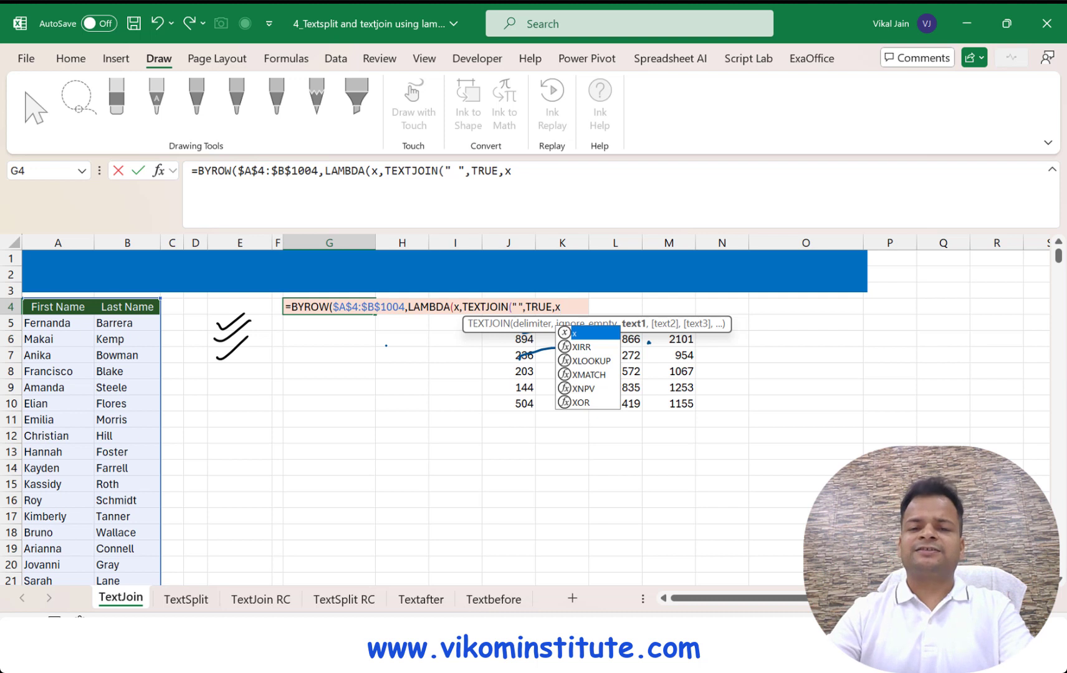
type(")")
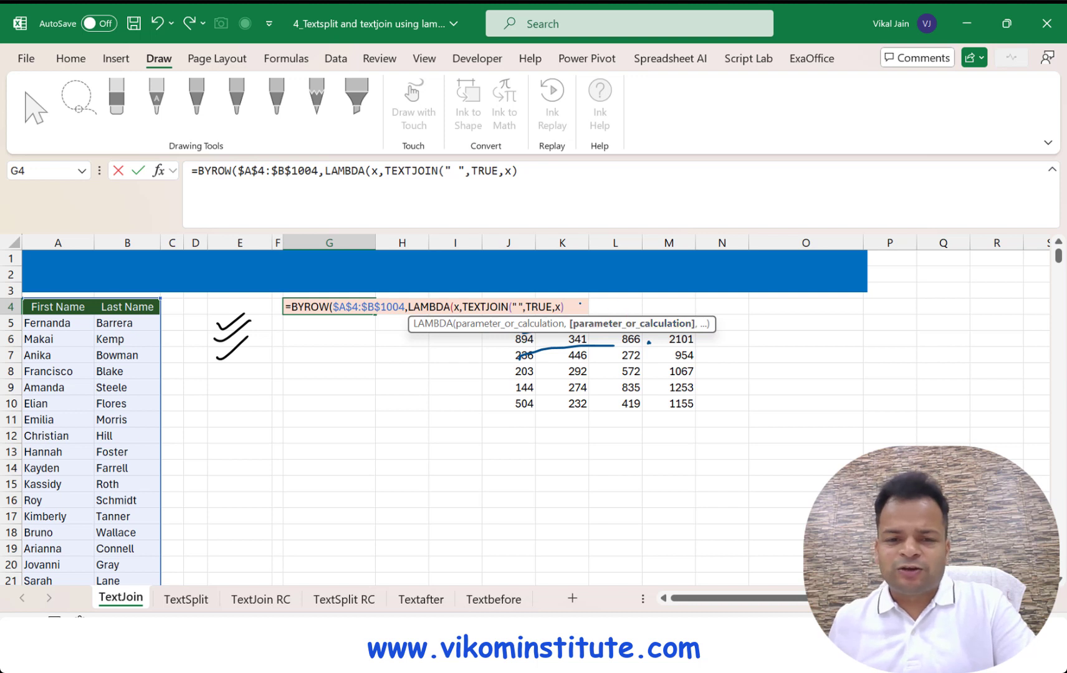
- Close the LAMBDA and BYROW functions and commit =BYROW($A$4:$B$1004,LAMBDA(x,TEXTJOIN(" ",TRUE,x))) in G4
type(")")
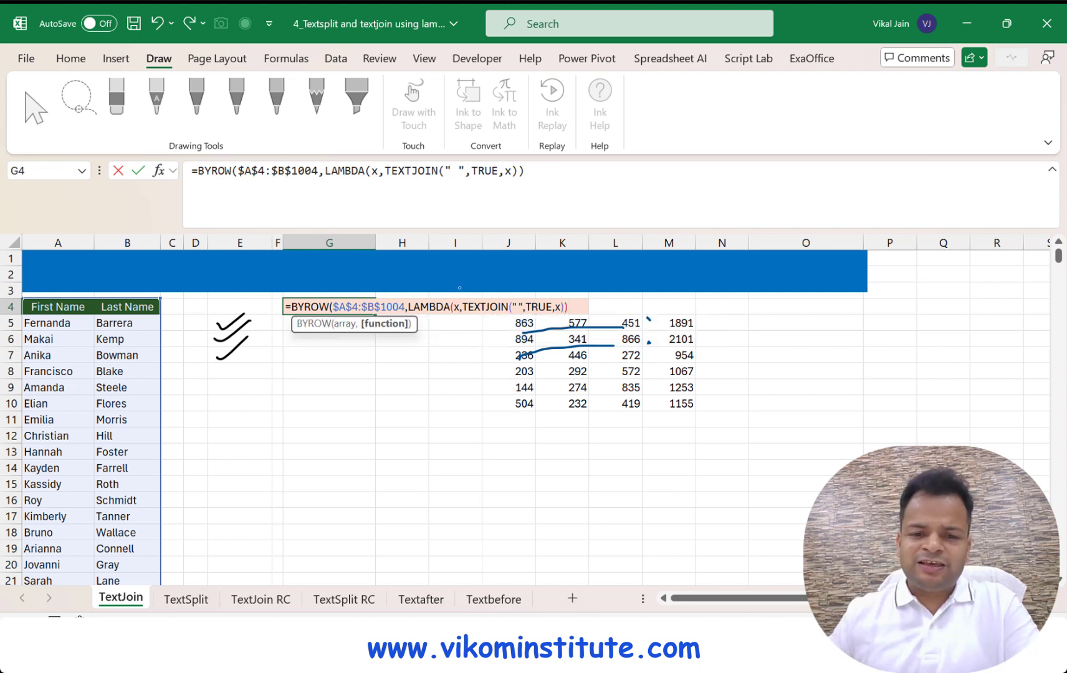
key("Return")
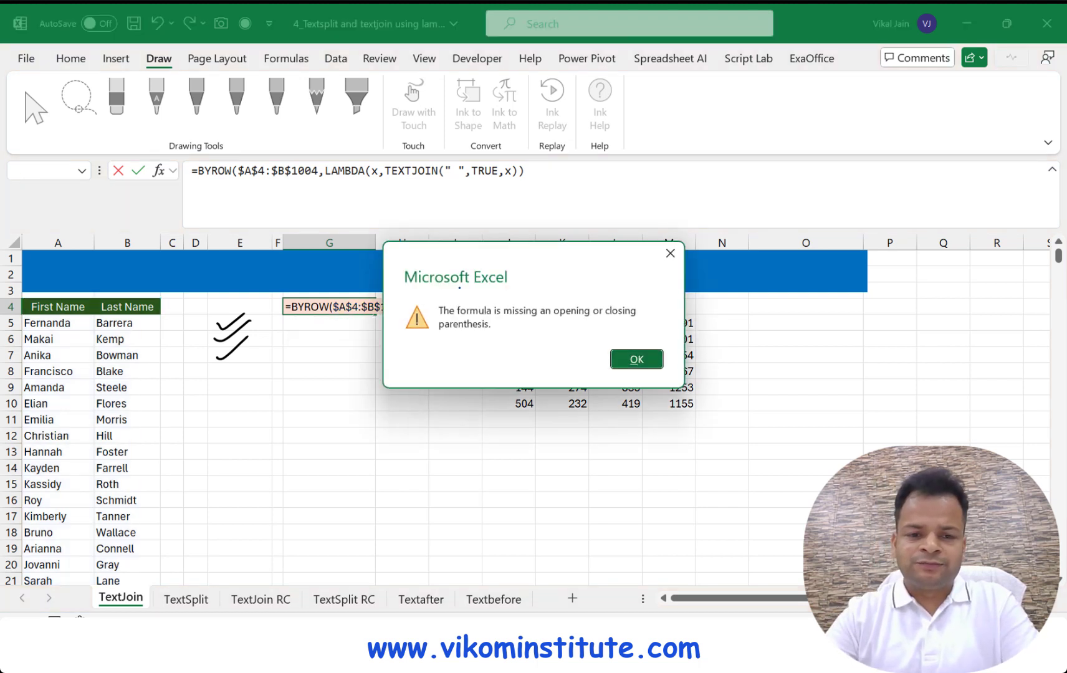
key("Return")
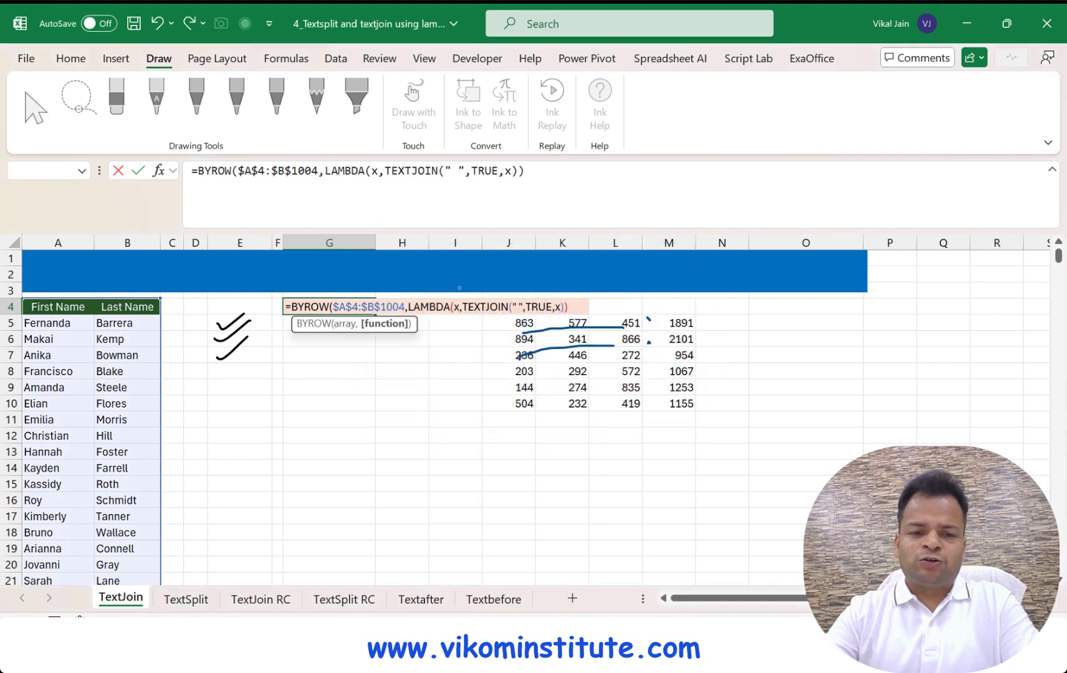
type(")")
key("ctrl+Return")
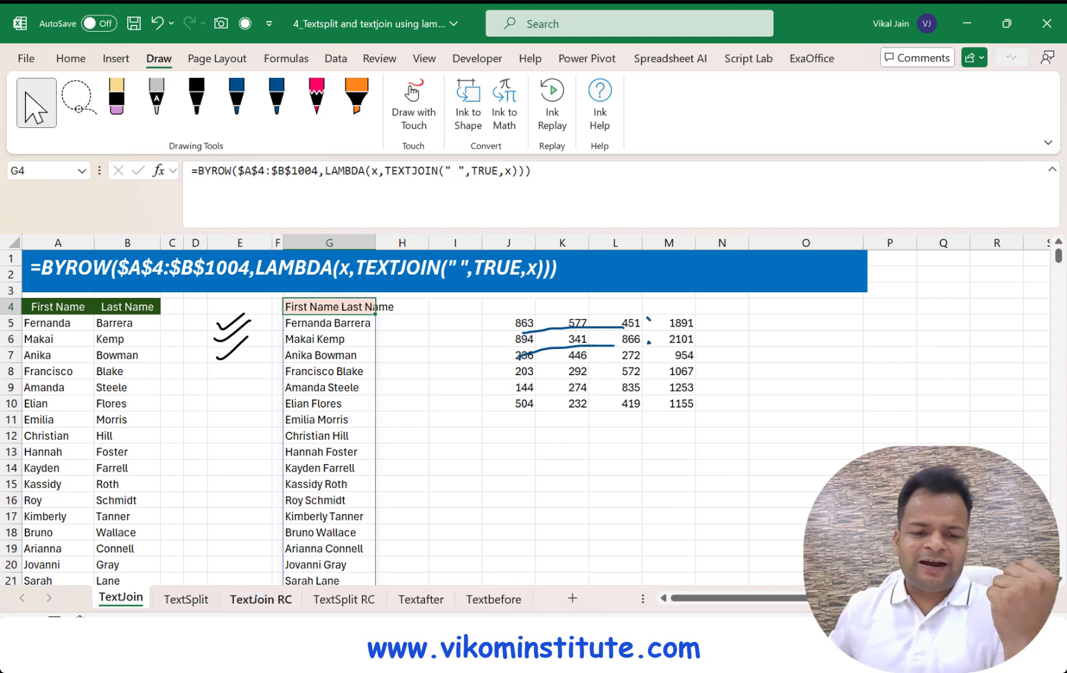
- Open the TextJoin RC sheet and examine the Full Name and ID headers with their first two records
left_click(252, 599)
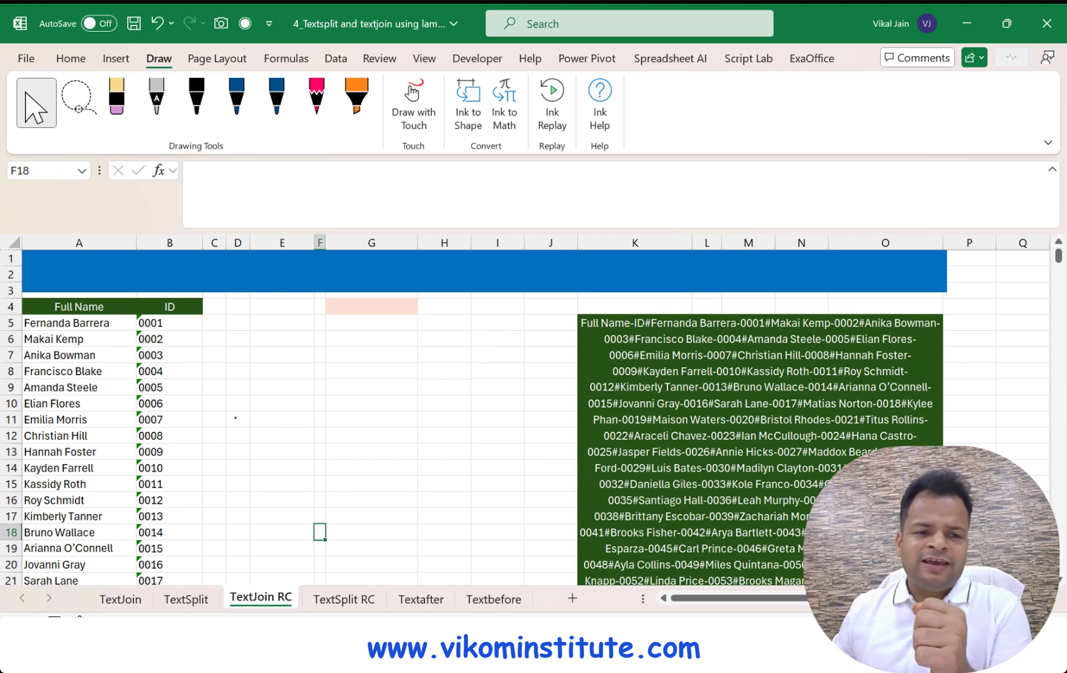
left_click(106, 307)
left_click(160, 307)
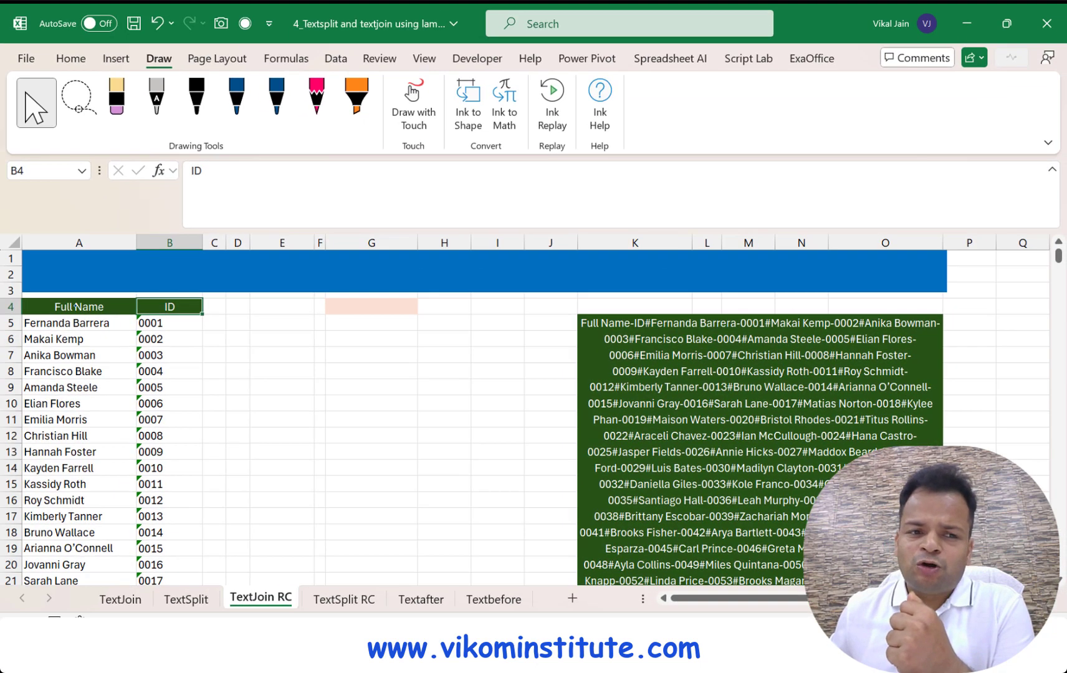
left_click(75, 306)
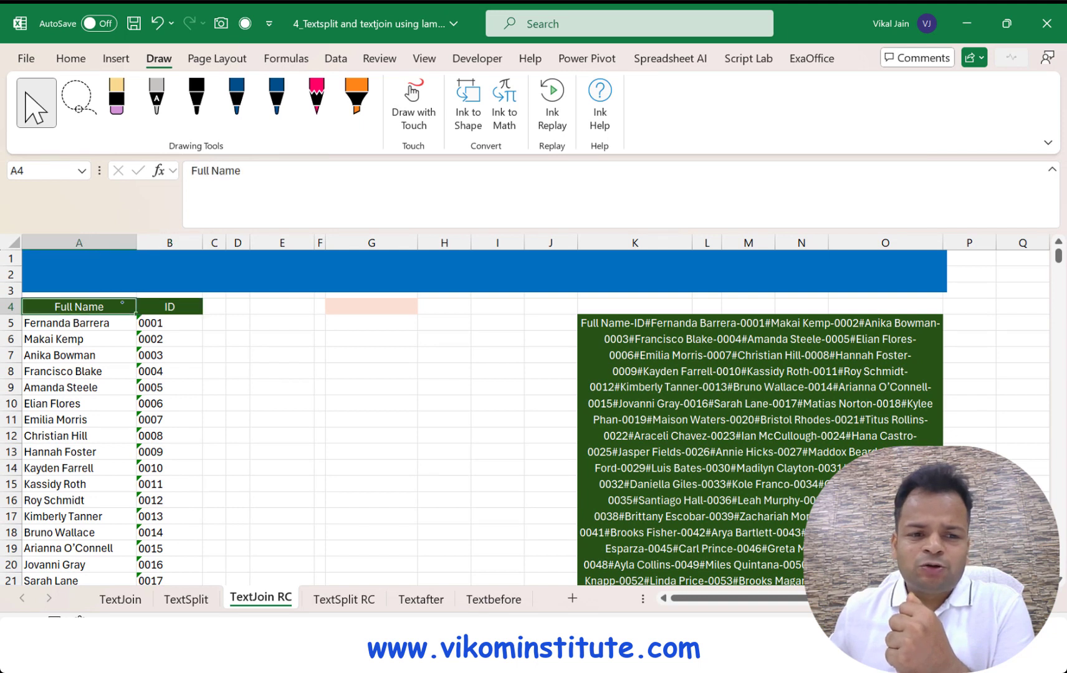
left_click(165, 301)
left_click(113, 306)
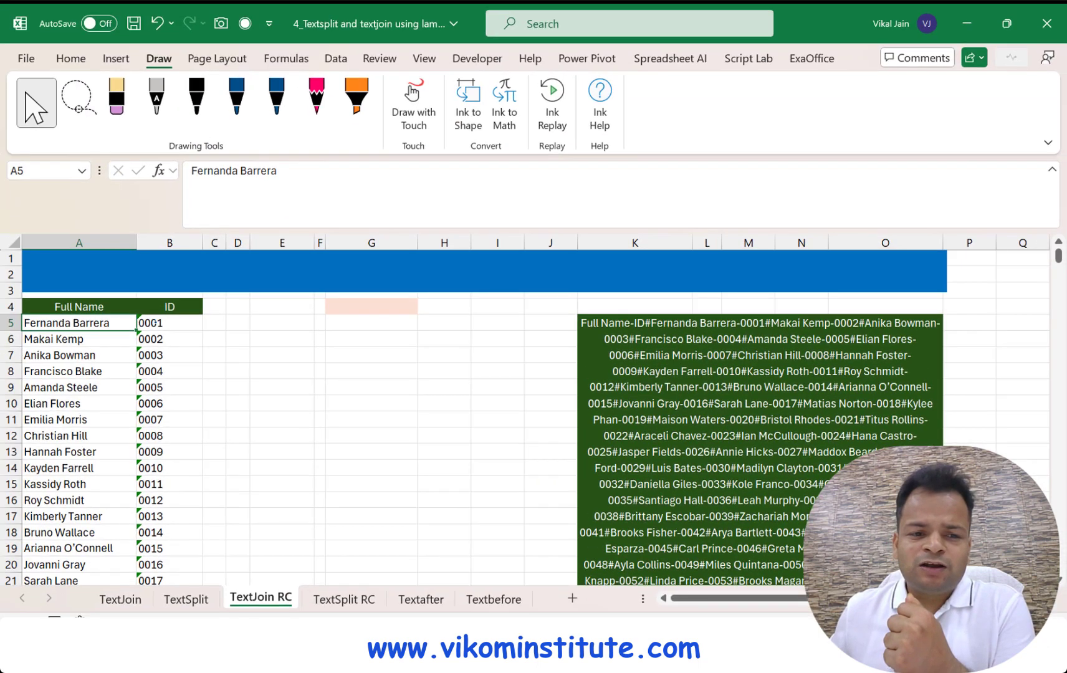
left_click(154, 323)
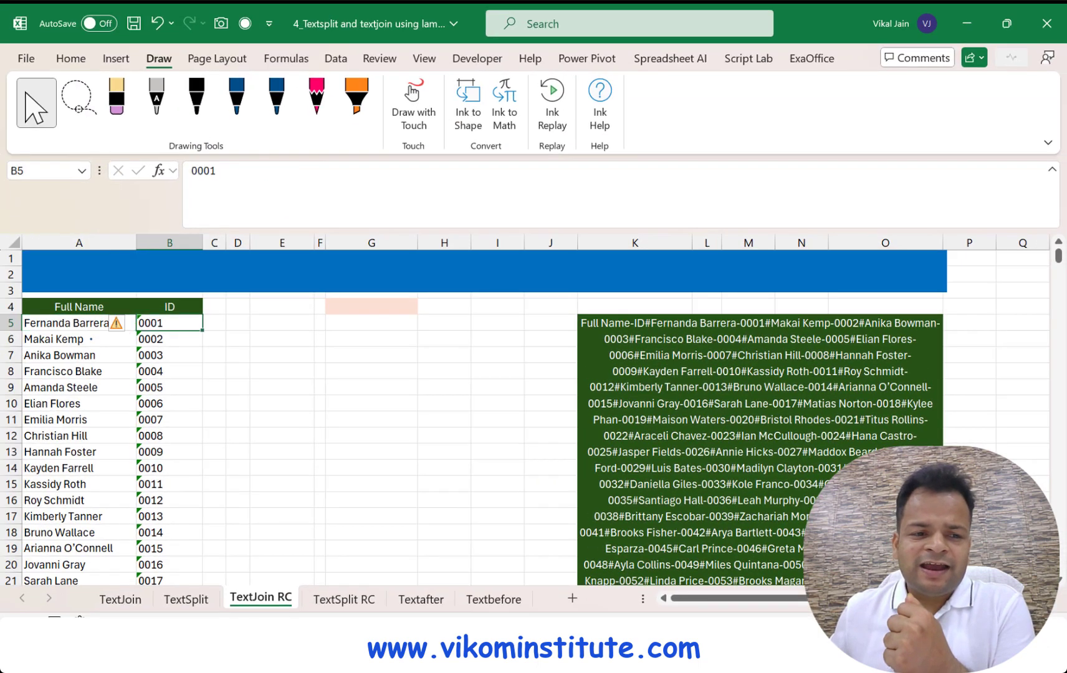
left_click(81, 340)
left_click(155, 337)
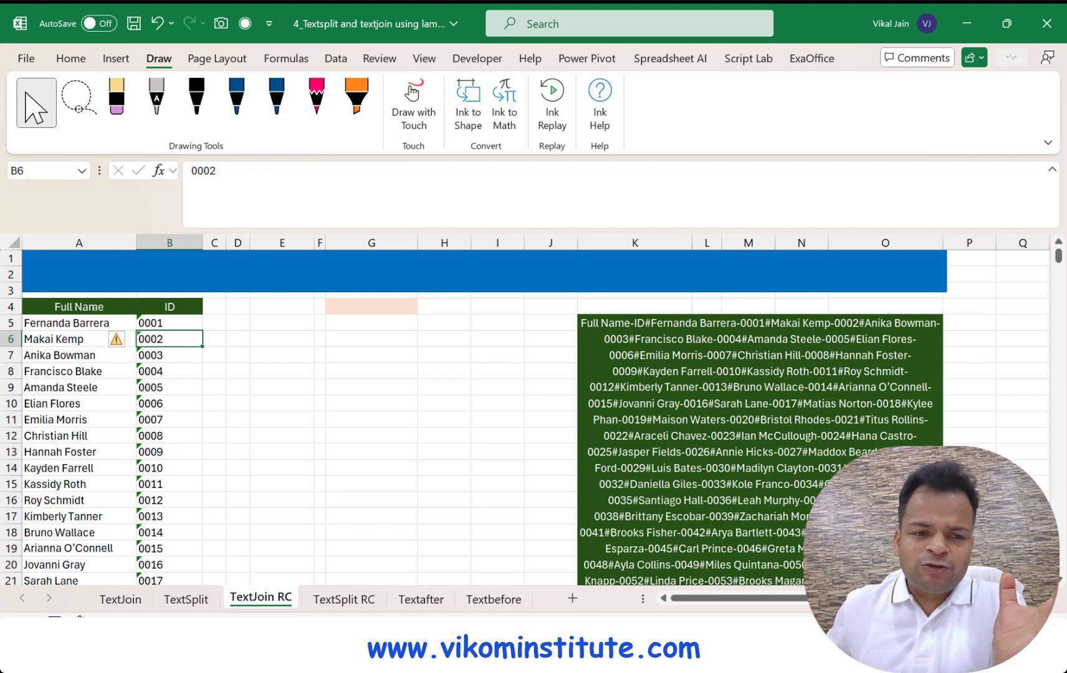
left_click(159, 307)
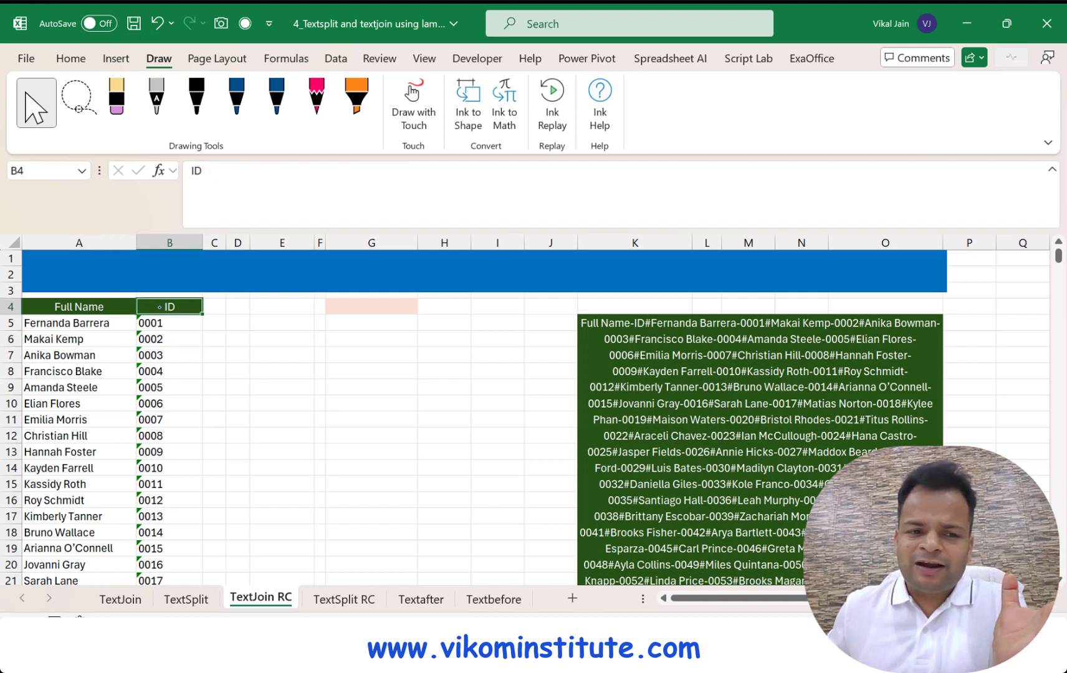
left_click(169, 323)
left_click(79, 339)
left_click(170, 339)
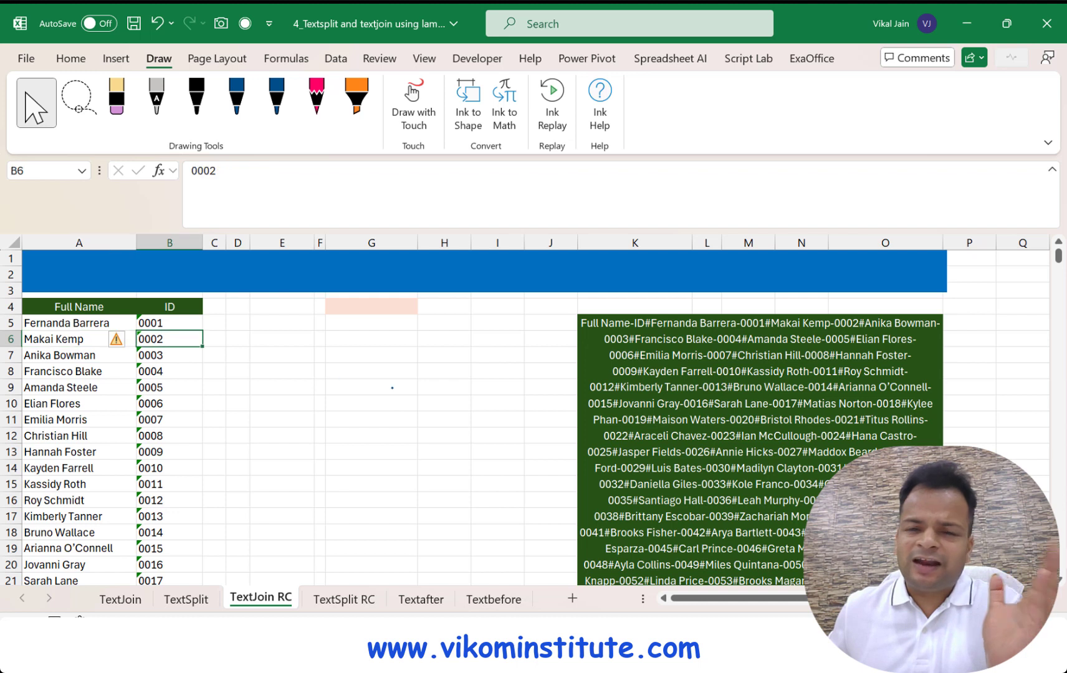
- Start a BYROW formula in G4 of the TextJoin RC sheet with A4:B1004 as its array argument
left_click(399, 307)
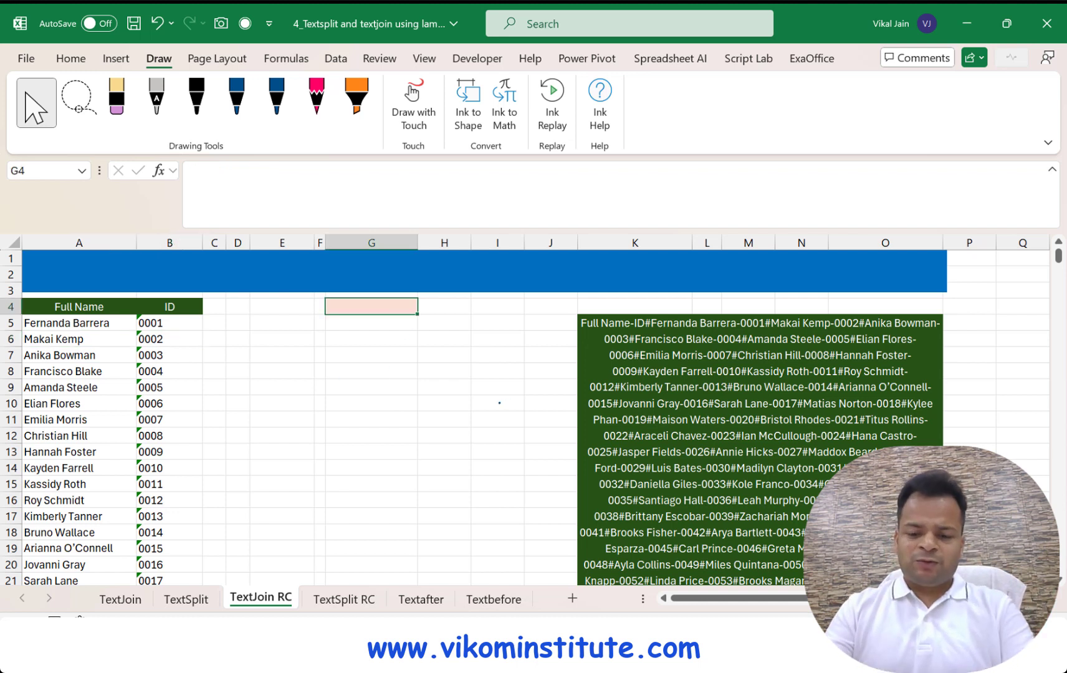
type("=by")
key("Down")
key("Tab")
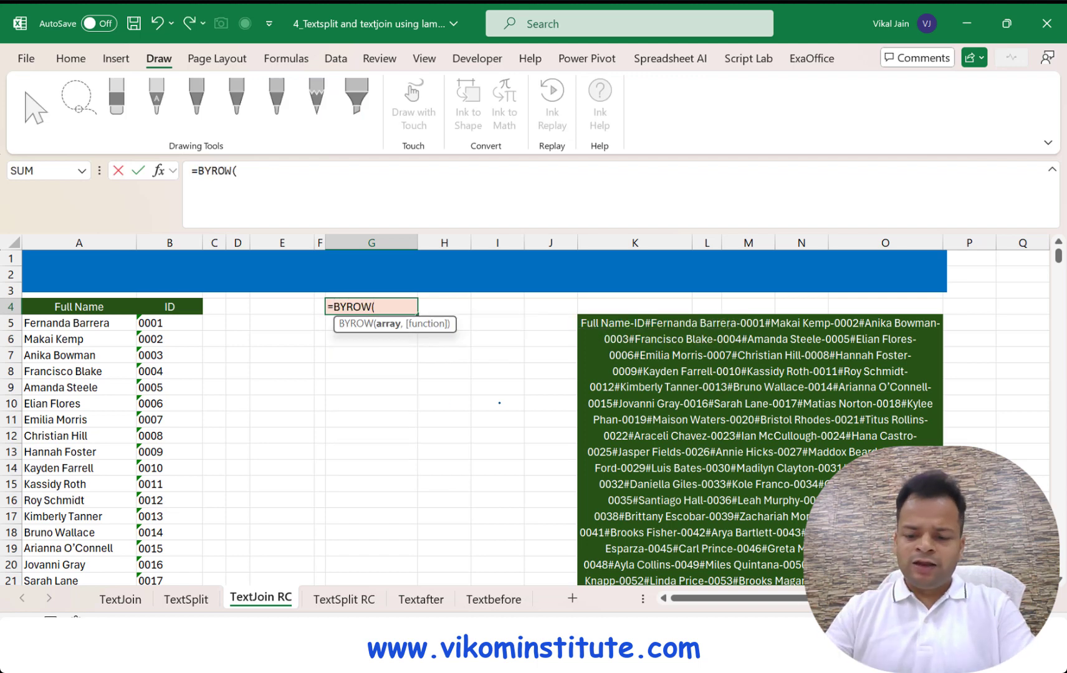
key("Left")
key("Left")
key("Left")
key("Left")
key("Left")
key("Left")
key("shift+Right")
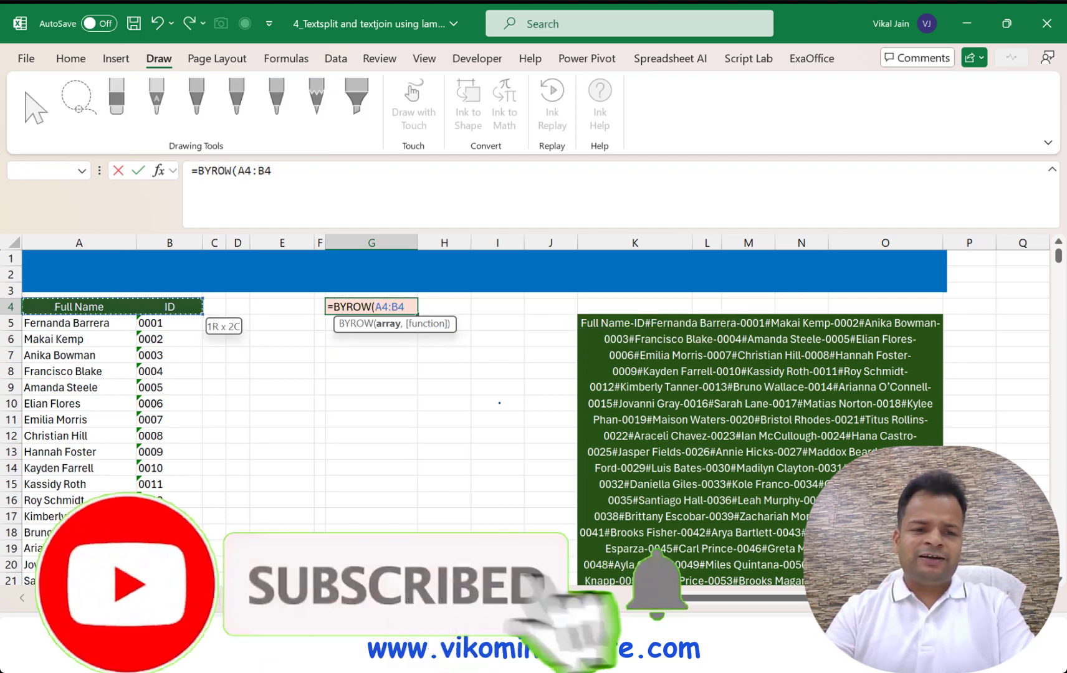
key("ctrl+shift+Down")
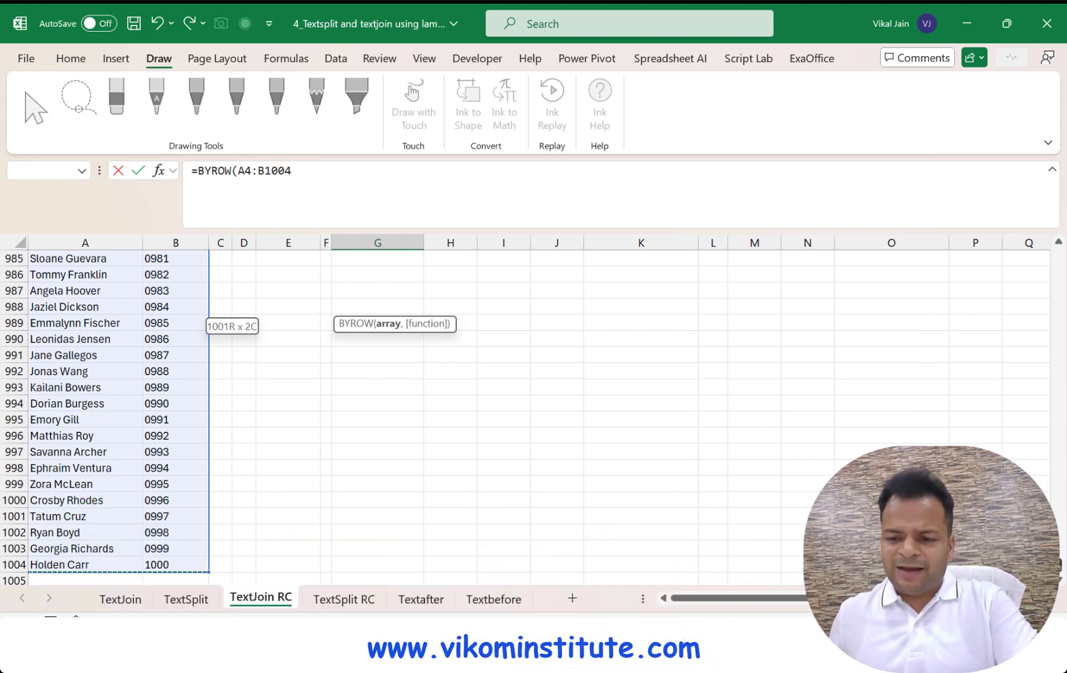
scroll(530, 412, "up", 20)
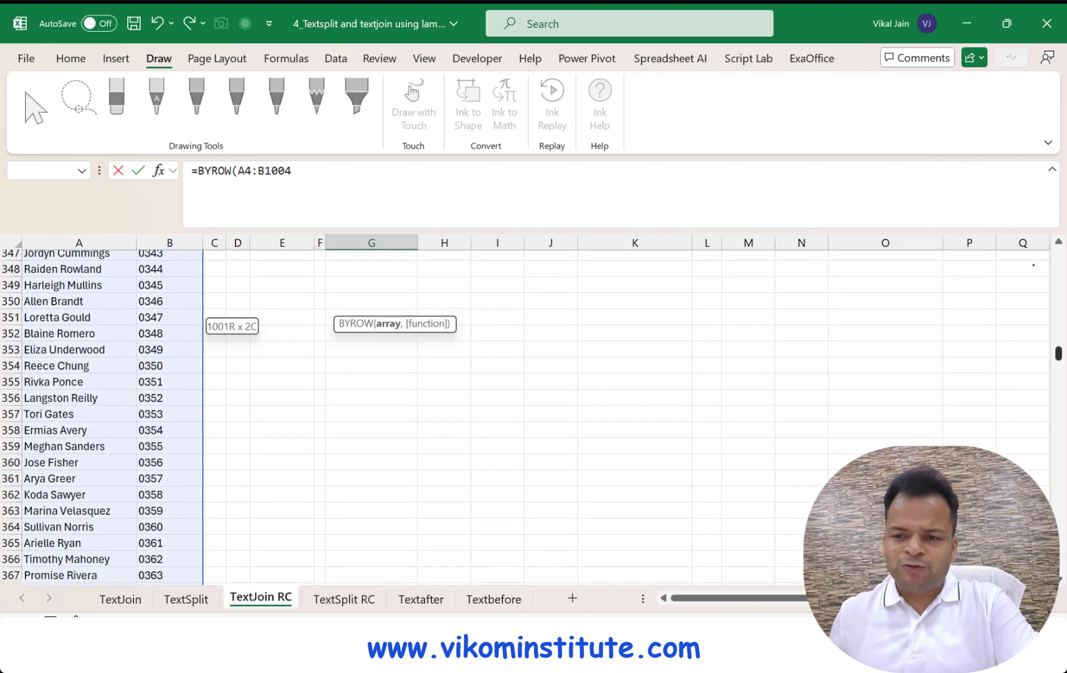
scroll(530, 412, "up", 20)
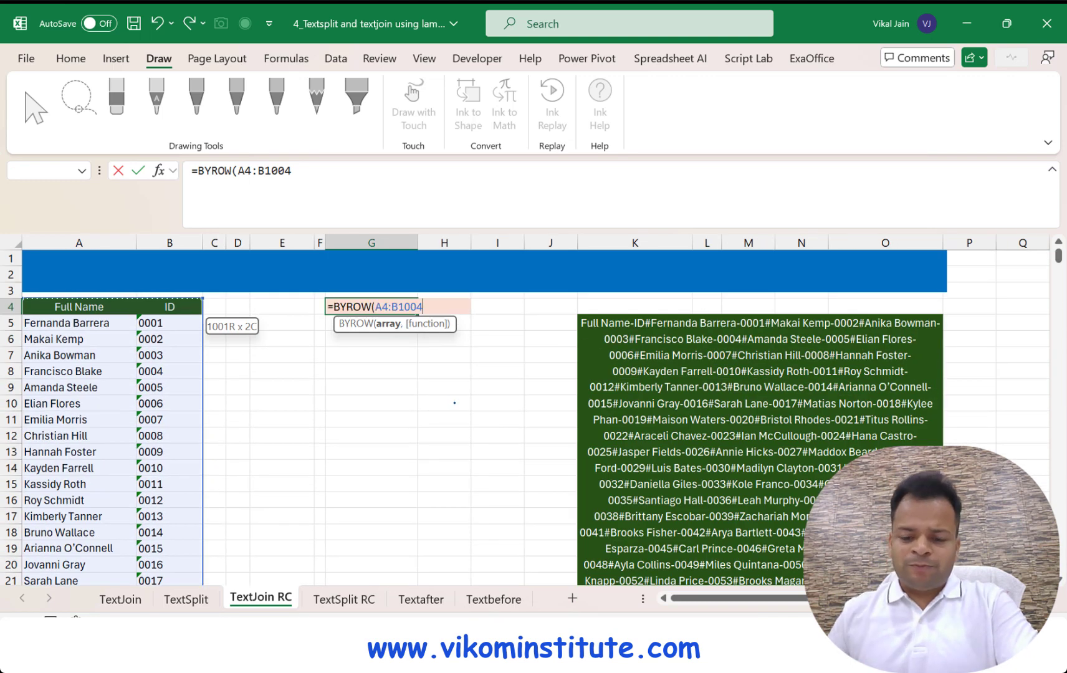
- Add a LAMBDA with parameter x as the BYROW function argument and open TEXTJOIN as its calculation
type(",")
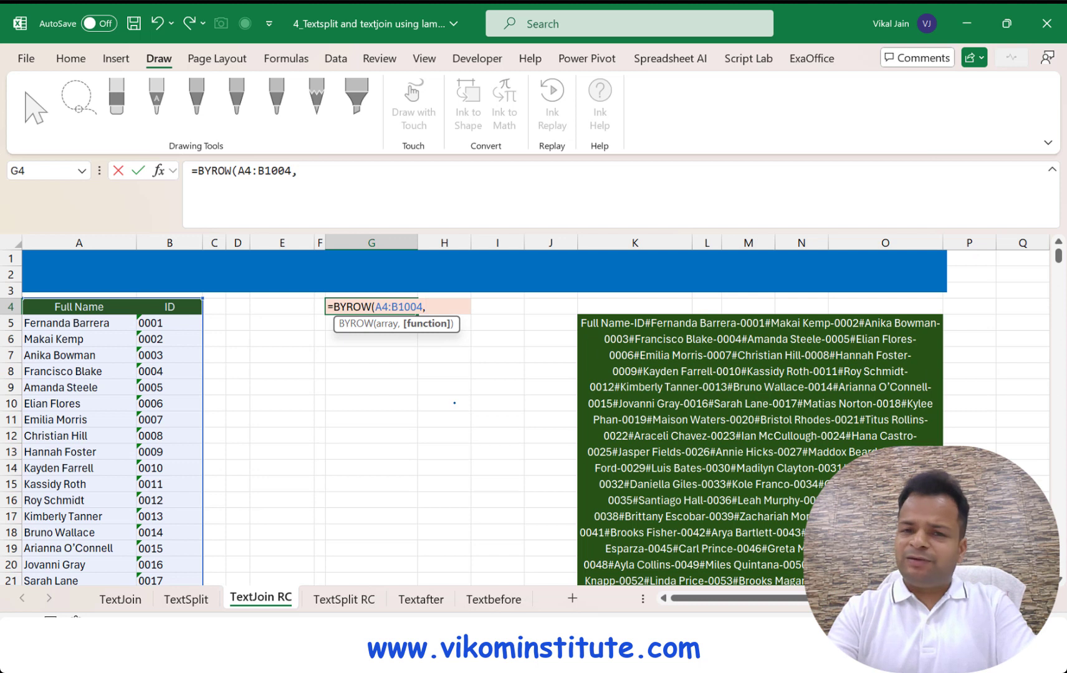
type("LAMBDA")
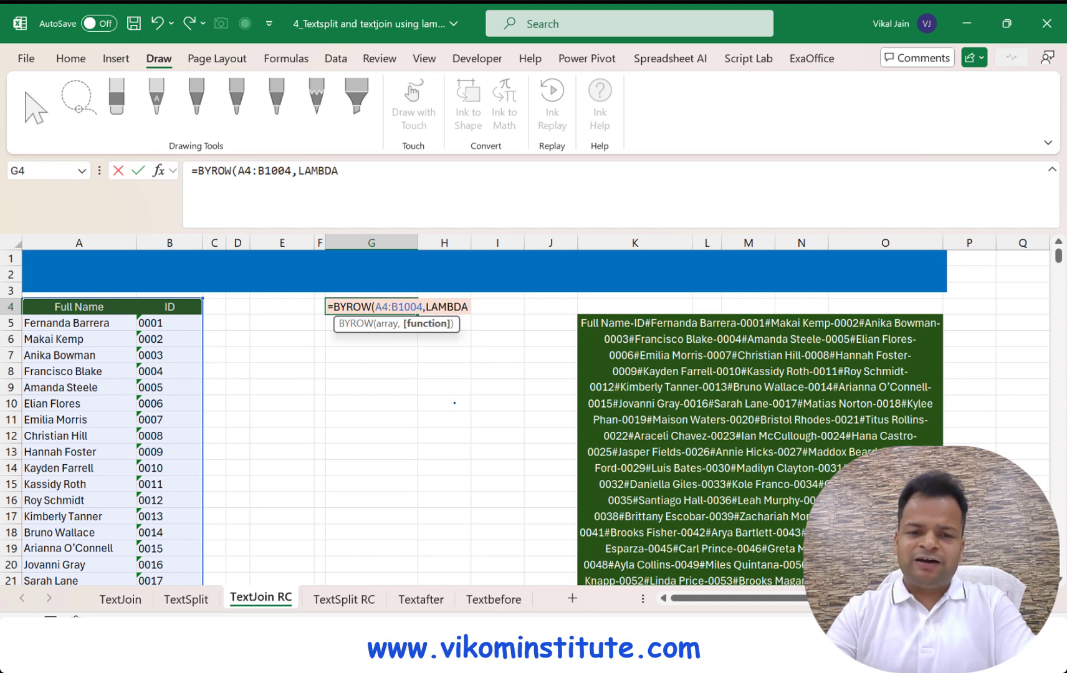
type("(")
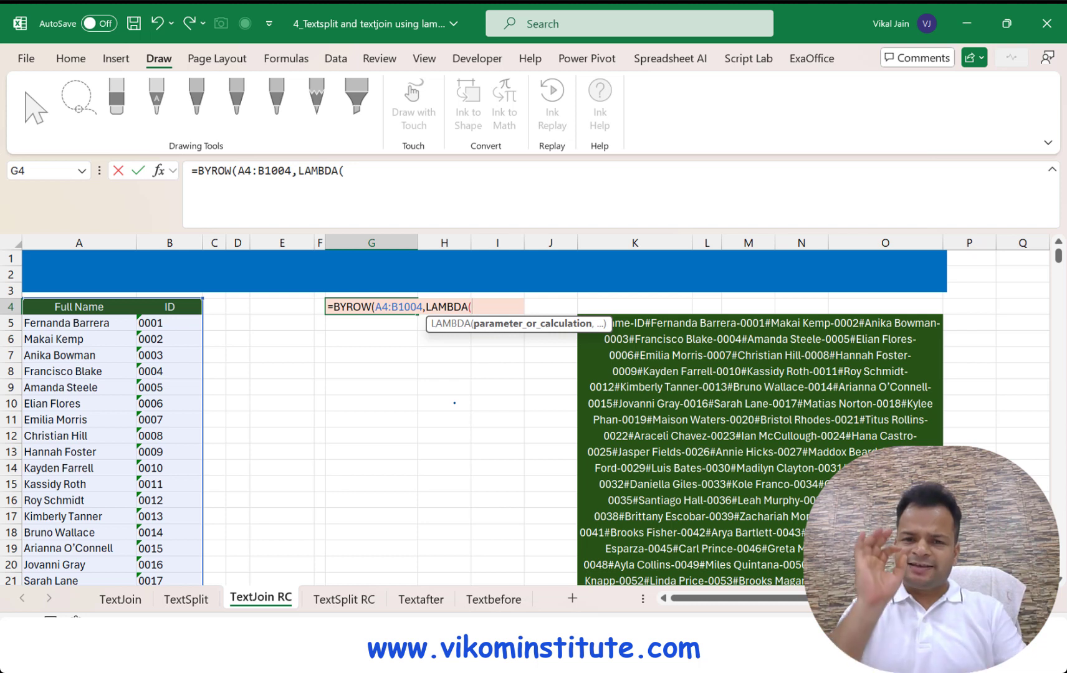
type("x,")
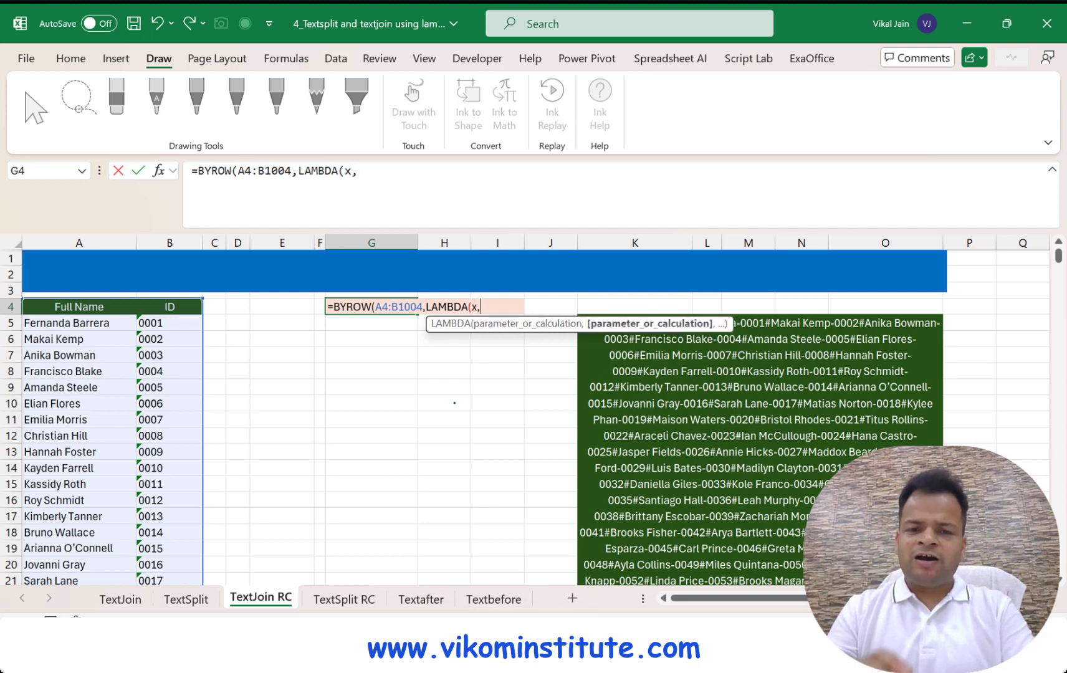
type("text")
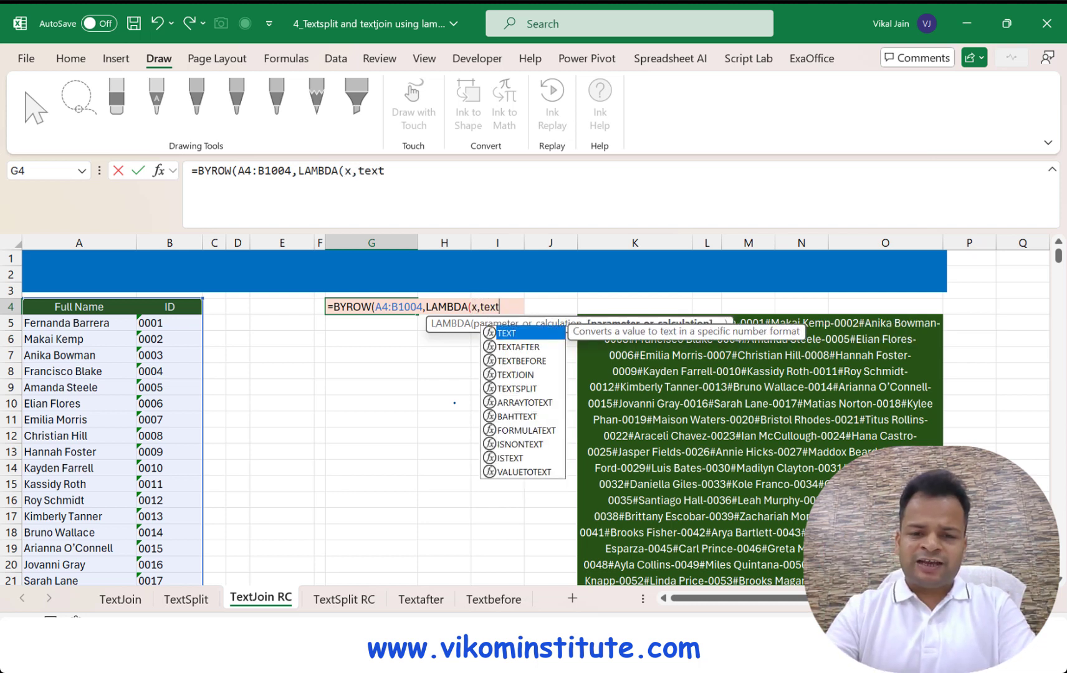
key("Down")
key("Down")
key("Down")
key("Tab")
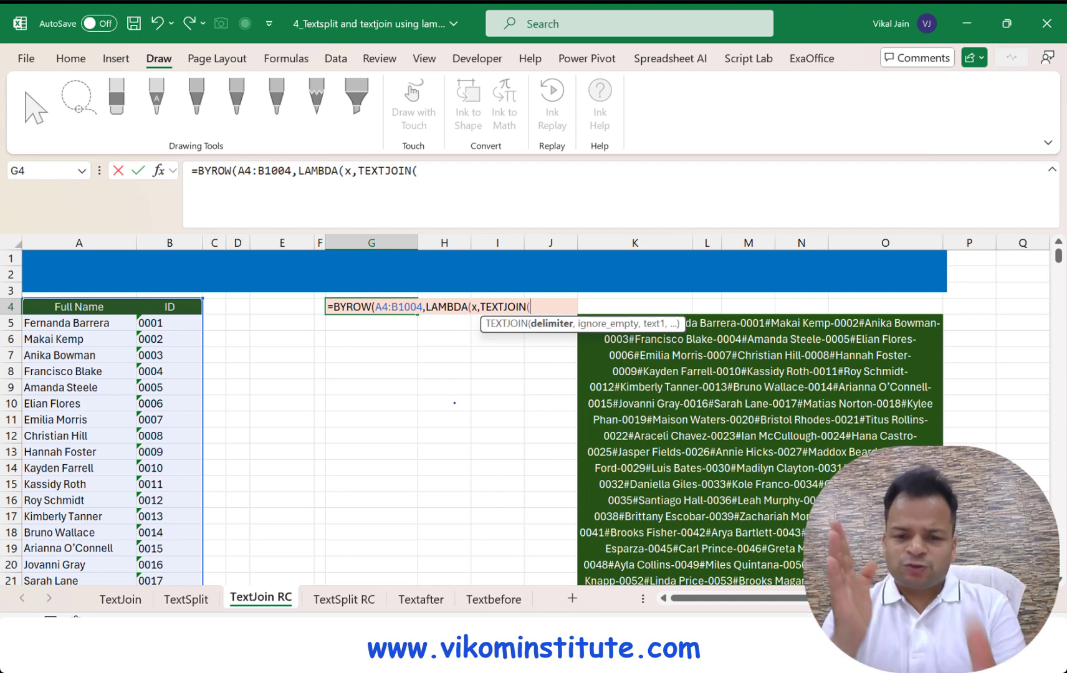
- Fill the TEXTJOIN arguments with "-" as delimiter, TRUE to ignore empty cells and x as the text
type("\"-\"")
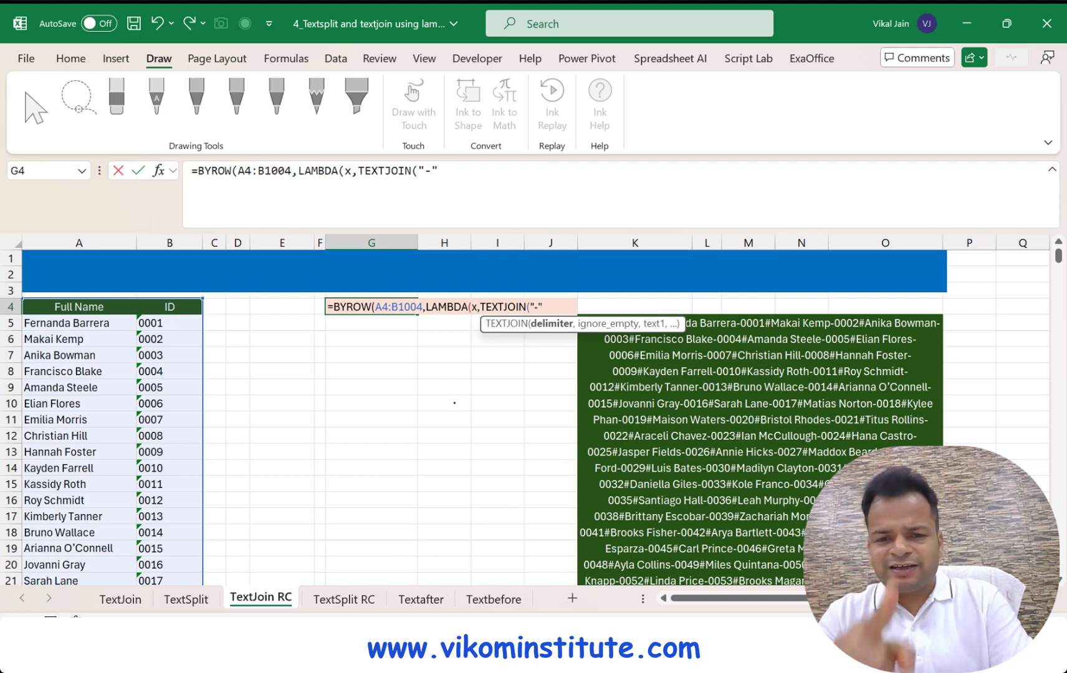
type(",tr")
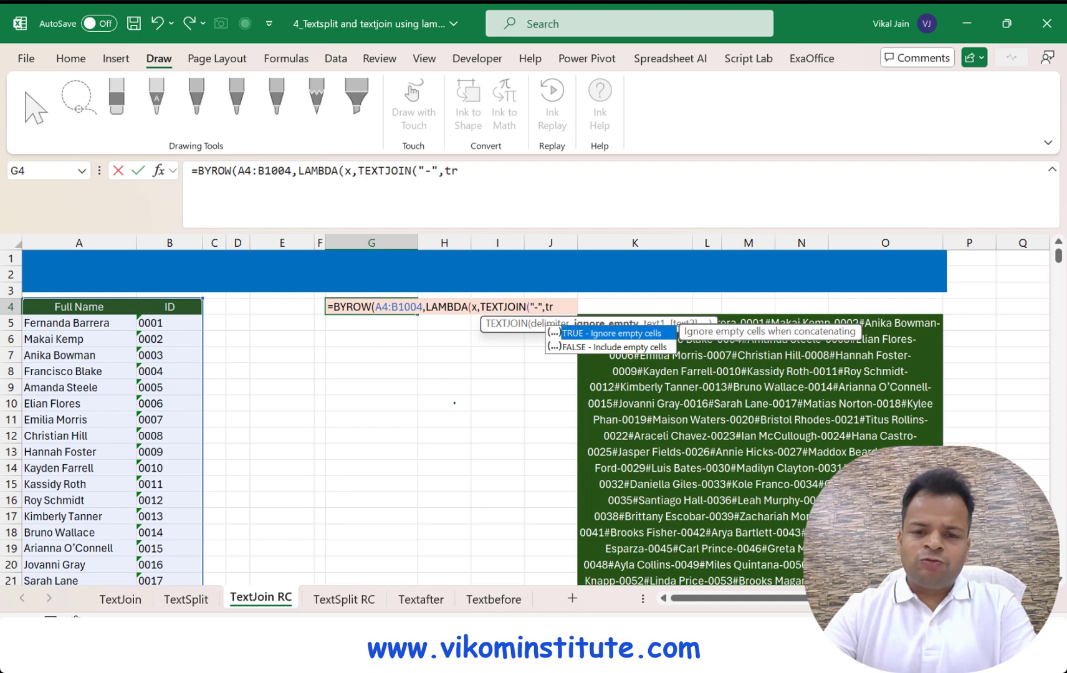
key("Tab")
type(",")
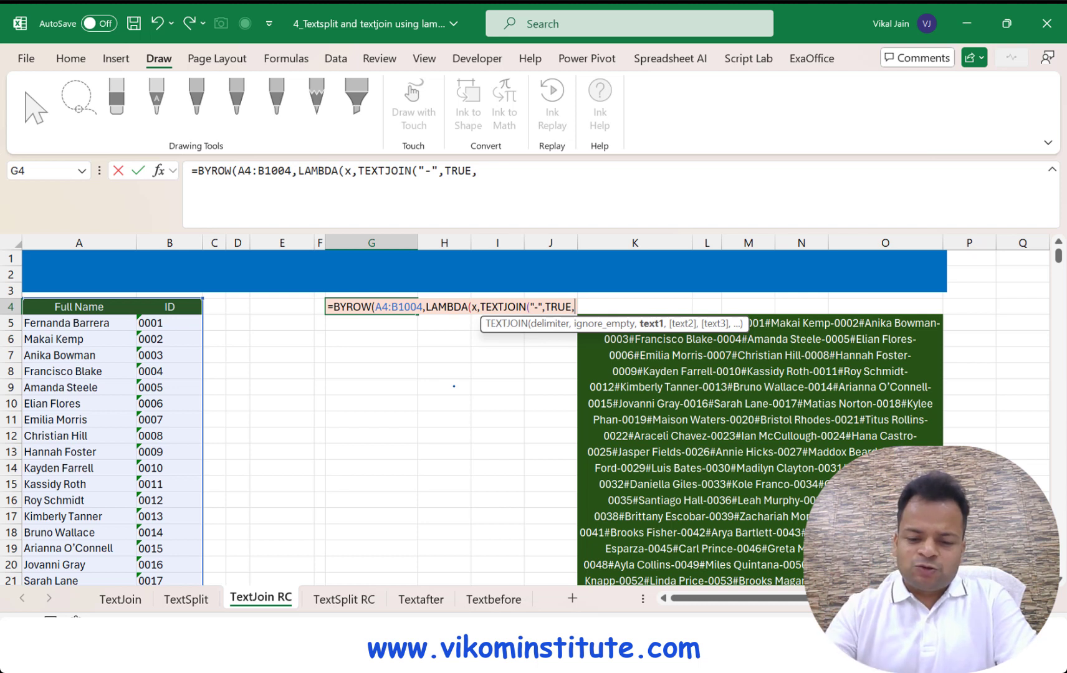
type("x")
- Try to commit the formula without the closing parentheses of TEXTJOIN, LAMBDA and BYROW
type("))")
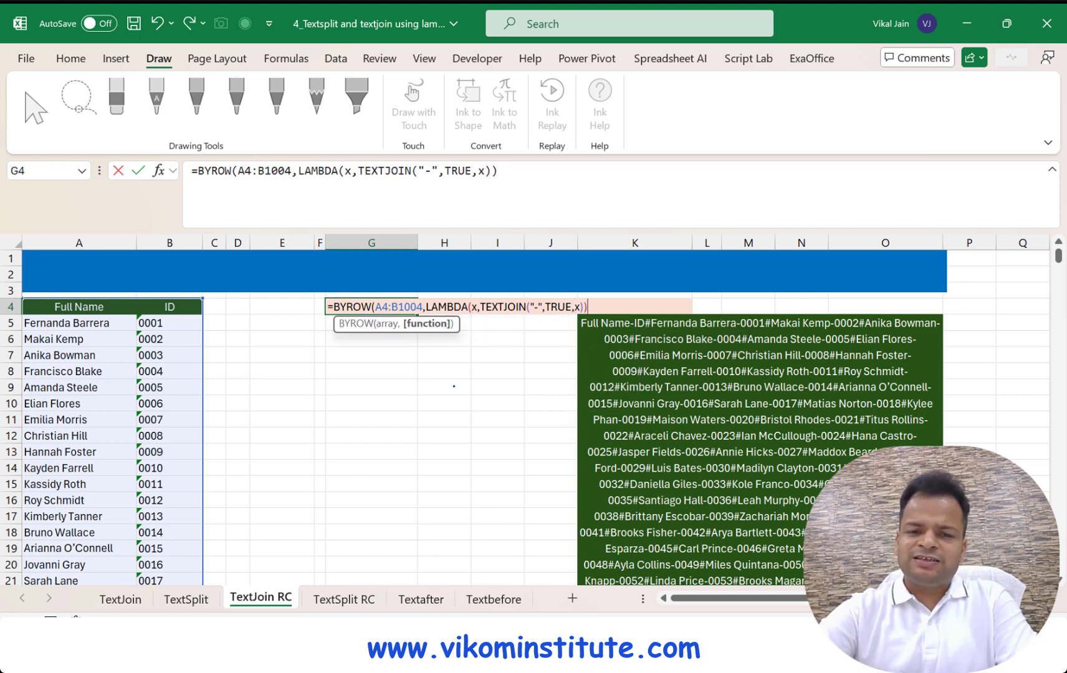
type(")")
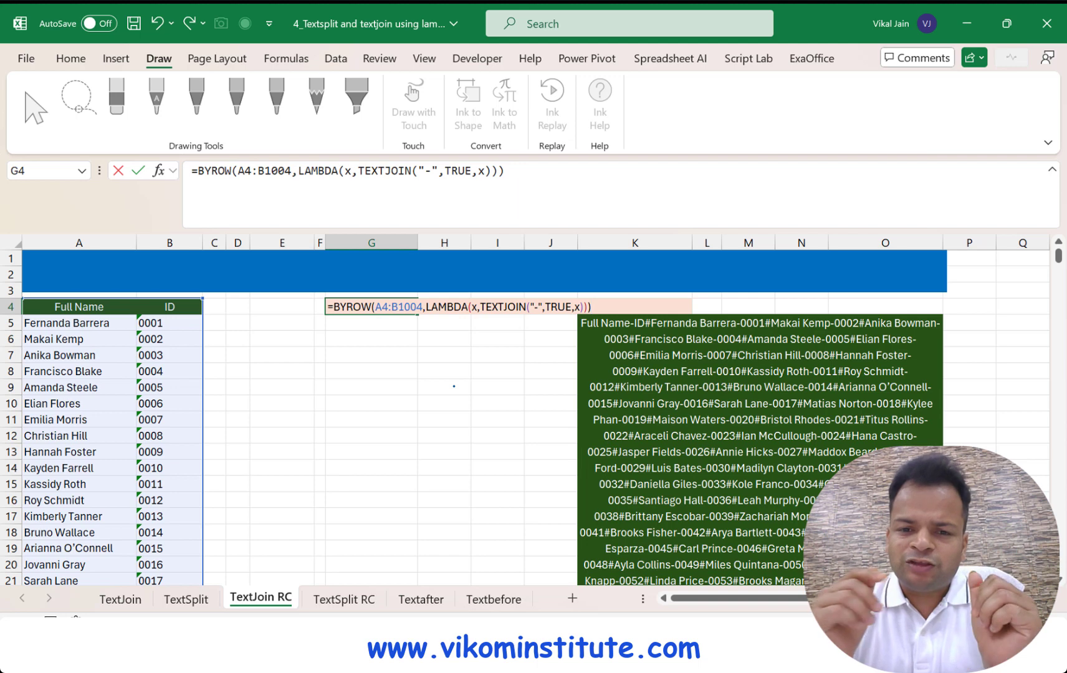
key("BackSpace")
key("BackSpace")
key("BackSpace")
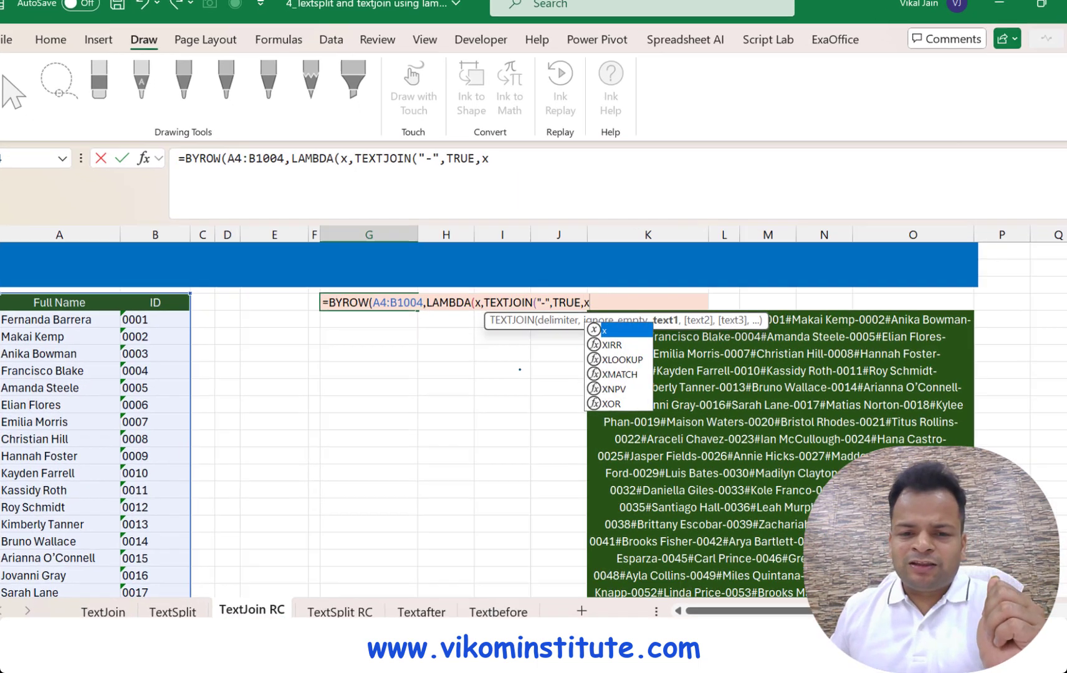
key("Return")
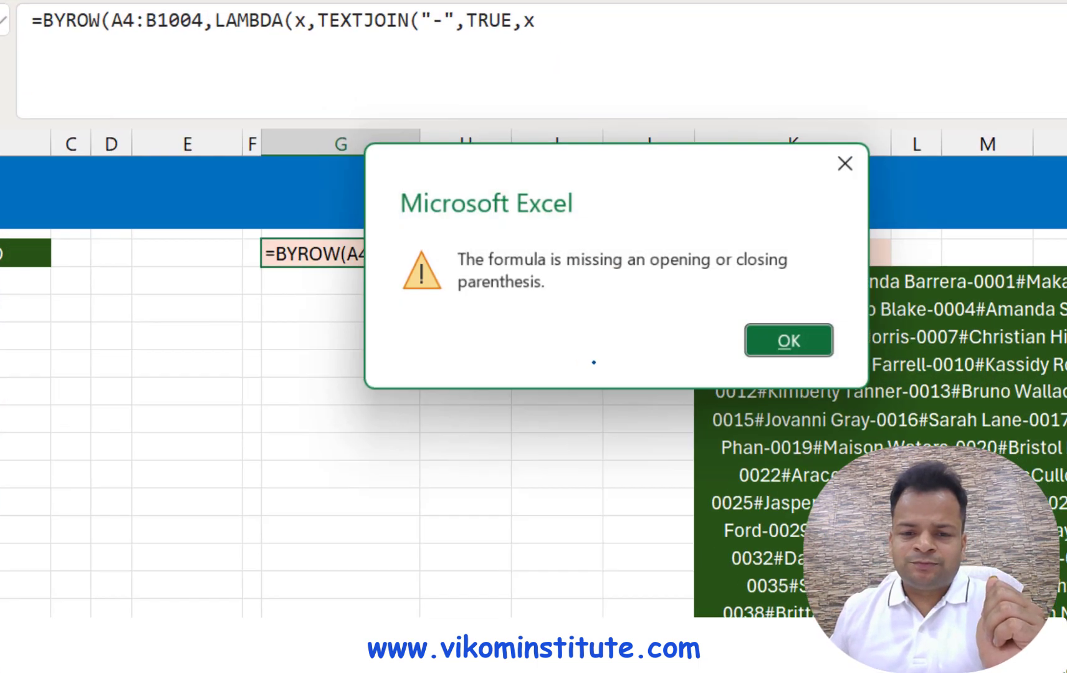
key("Return")
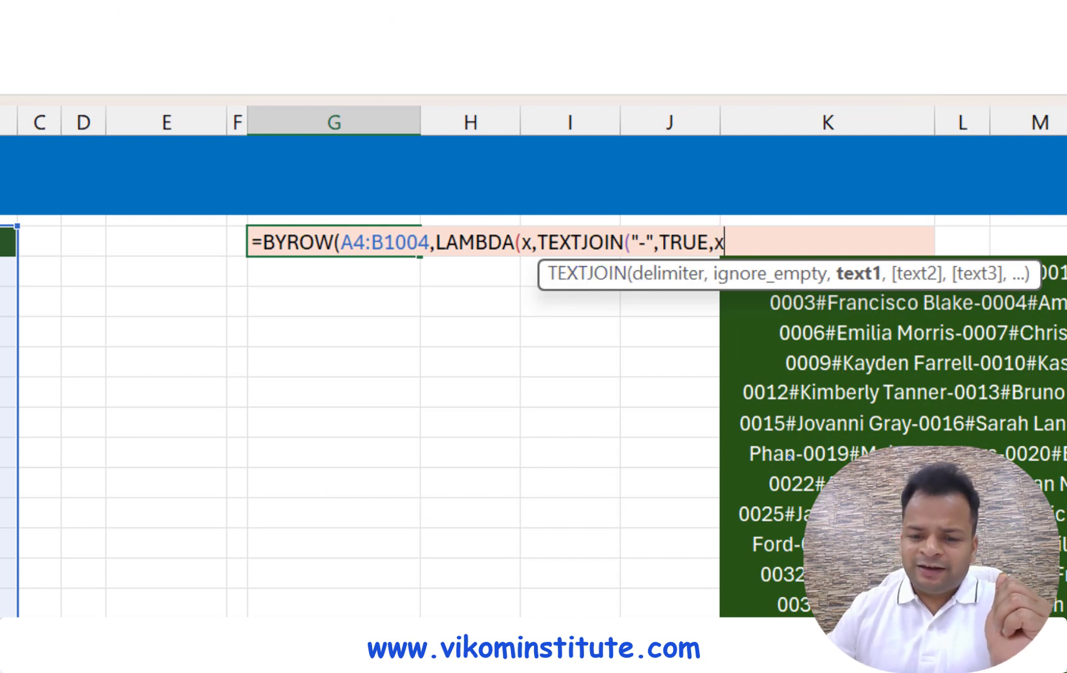
- Close the TEXTJOIN, LAMBDA and BYROW functions and commit =BYROW(A4:B1004,LAMBDA(x,TEXTJOIN("-",TRUE,x))) in G4
type(")")
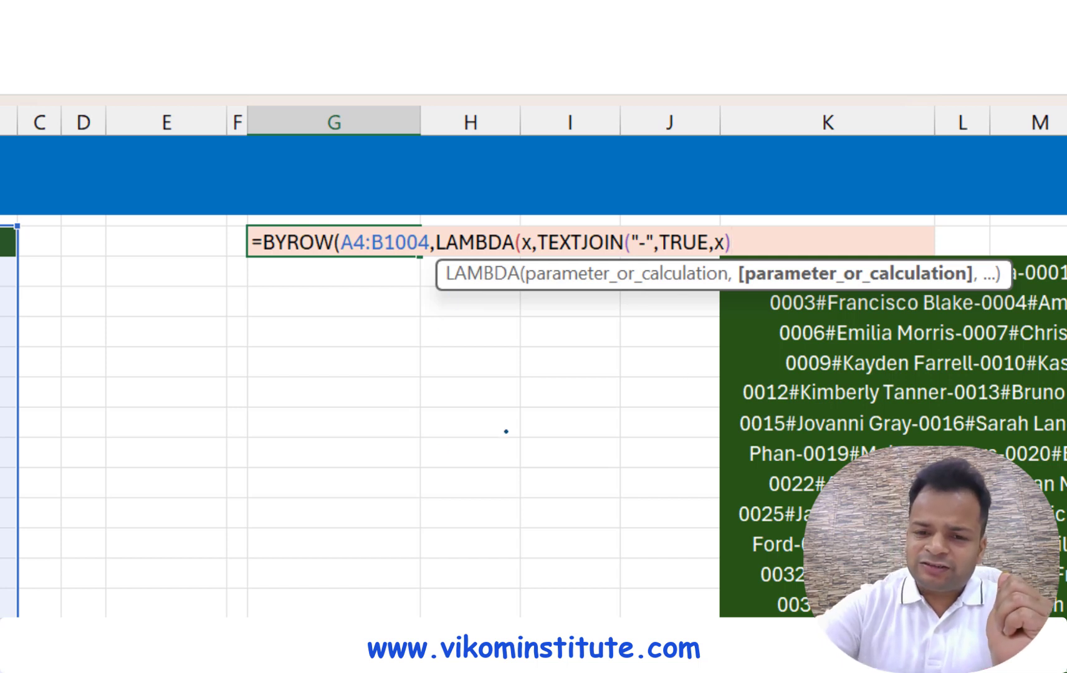
type(")")
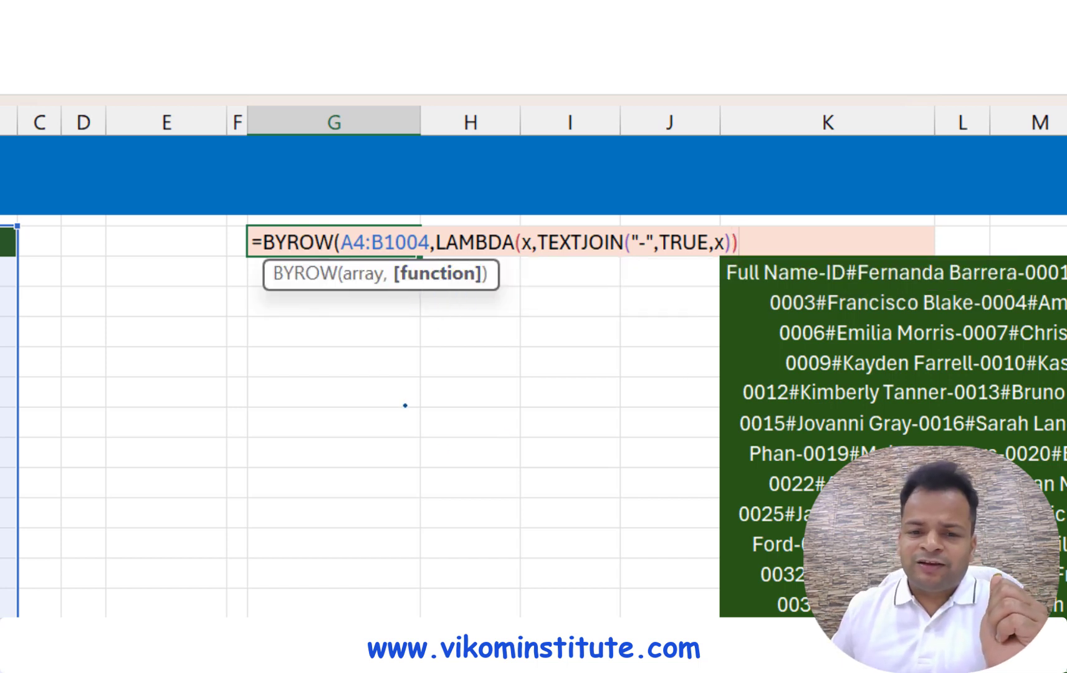
type(")")
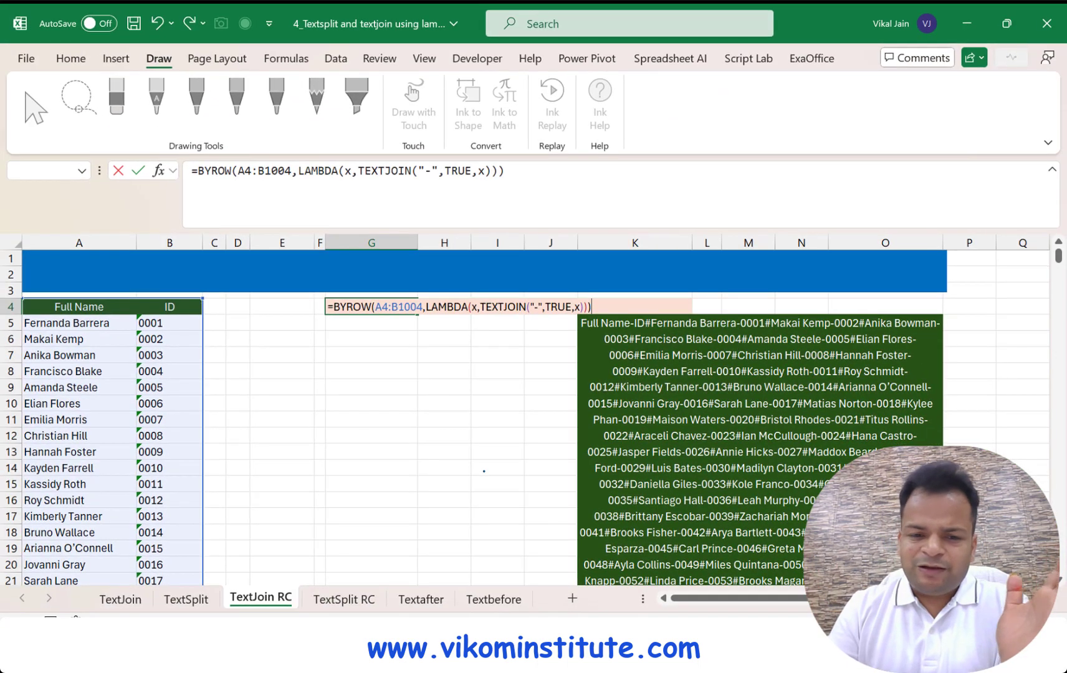
key("Return")
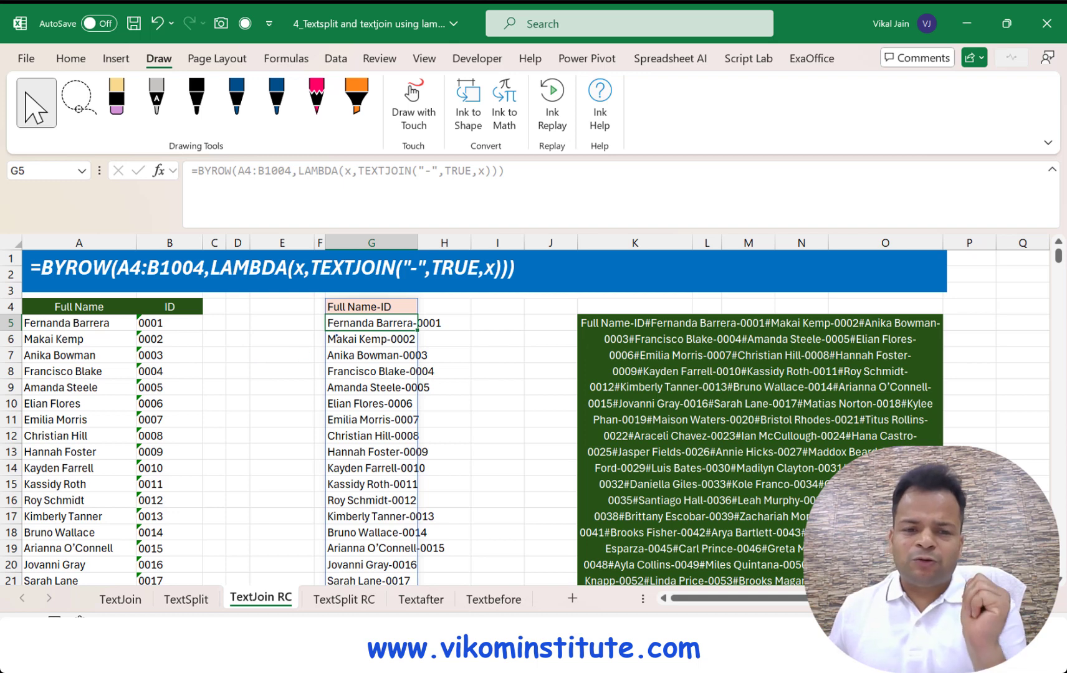
- Reopen the G4 formula for editing and insert an outer TEXTJOIN function in front of BYROW
left_click(370, 306)
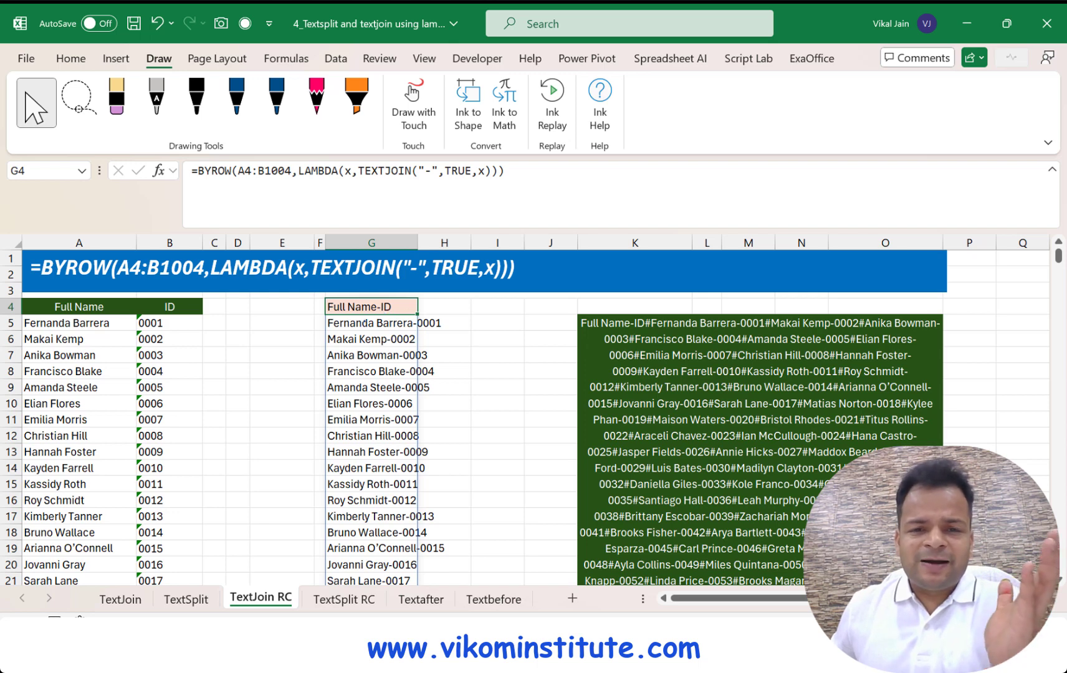
key("F2")
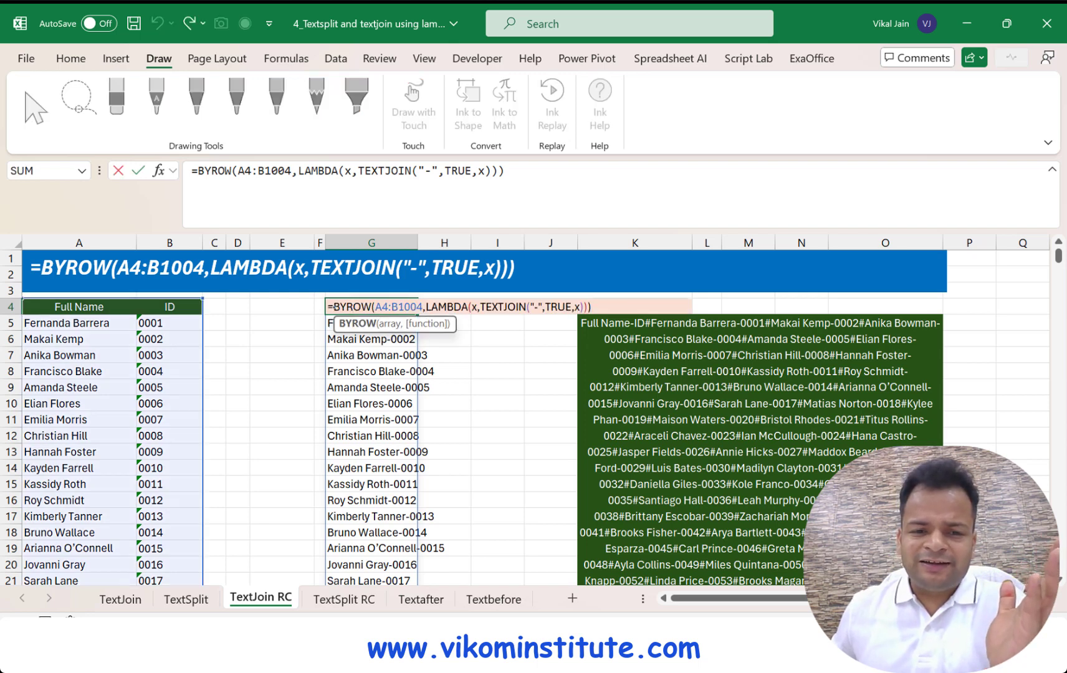
key("Left")
key("Left")
key("Left")
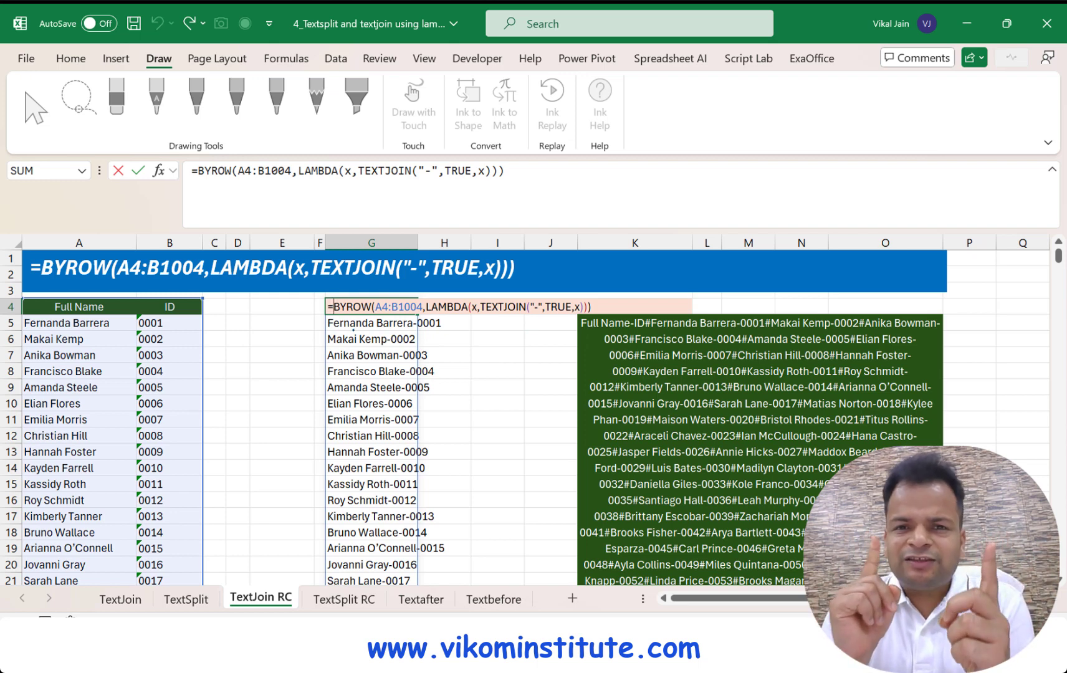
type("text")
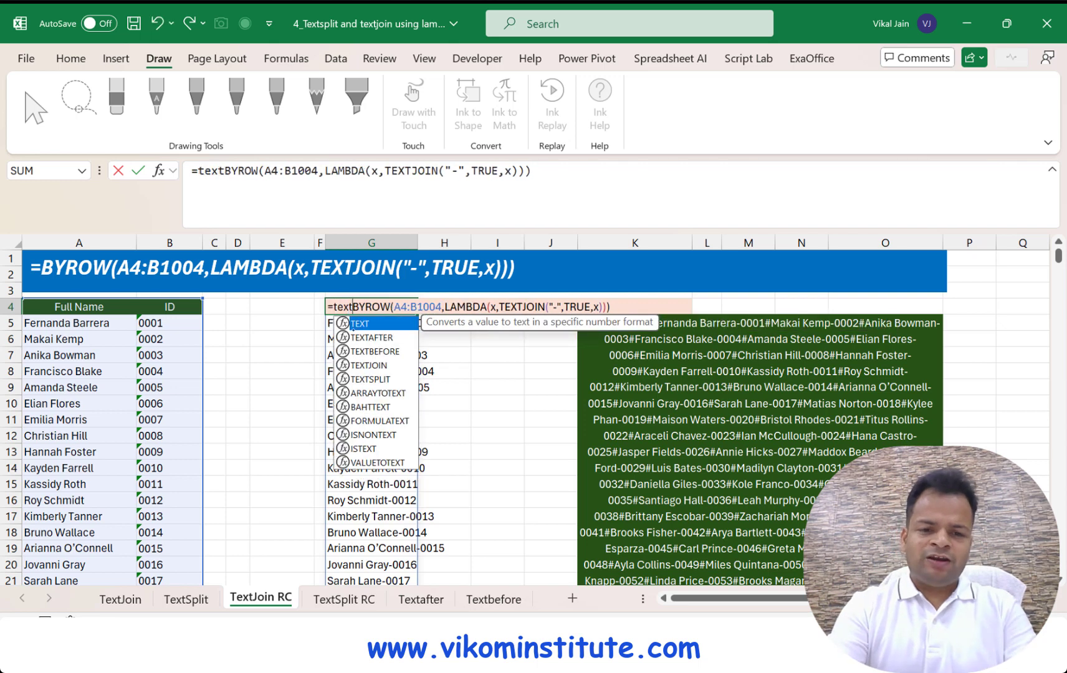
key("Down")
key("Down")
key("Down")
key("Down")
key("Up")
key("Up")
key("Up")
key("Up")
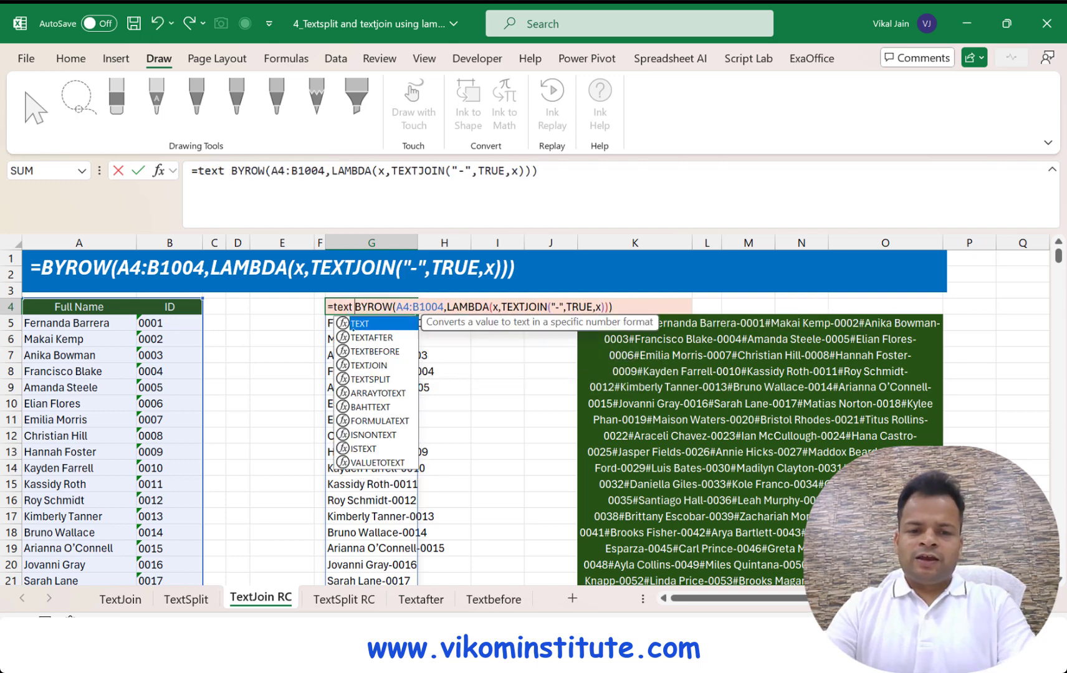
key("Down")
key("Down")
key("Down")
key("Tab")
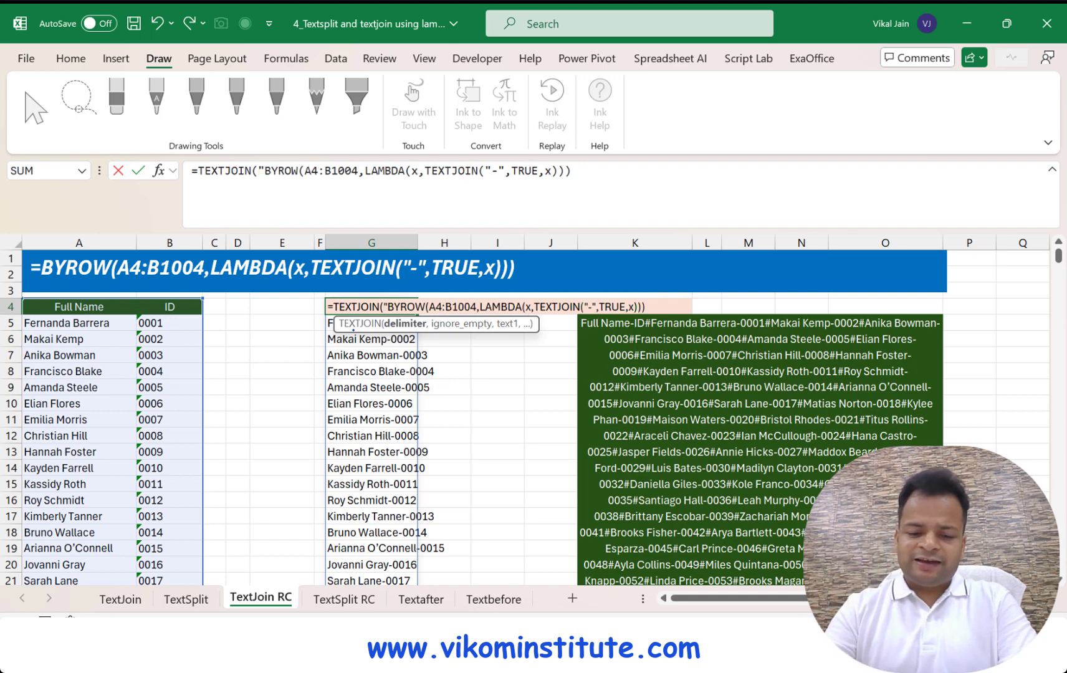
- Give the outer TEXTJOIN "#" as delimiter and TRUE to ignore empty cells, with the BYROW expression as its text
type("\"#\"")
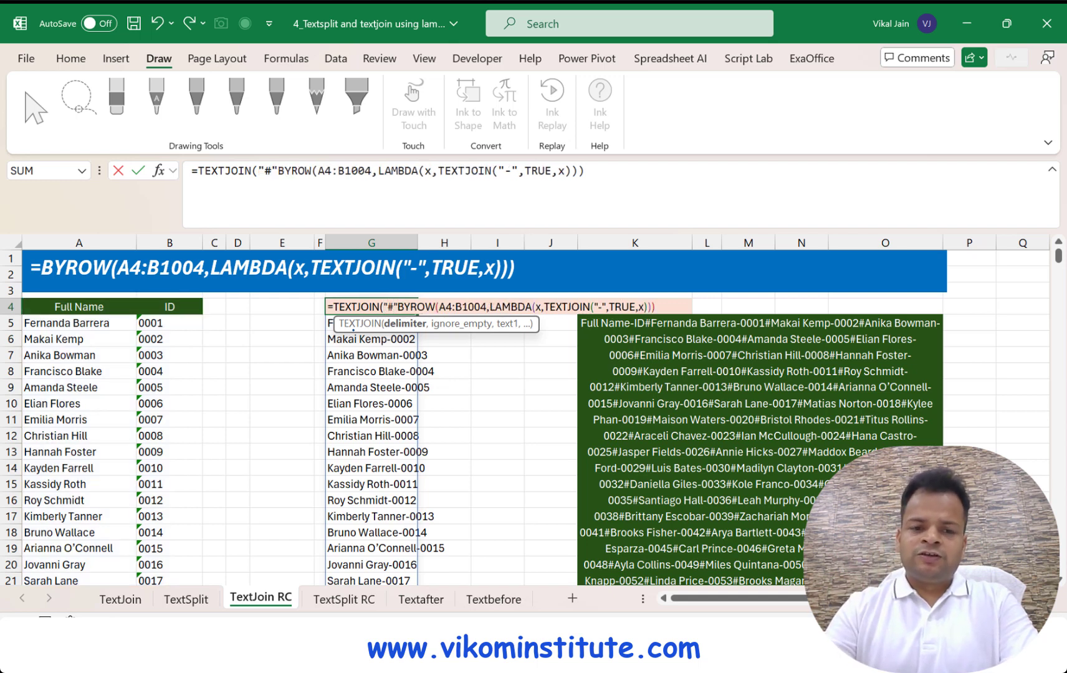
type(",")
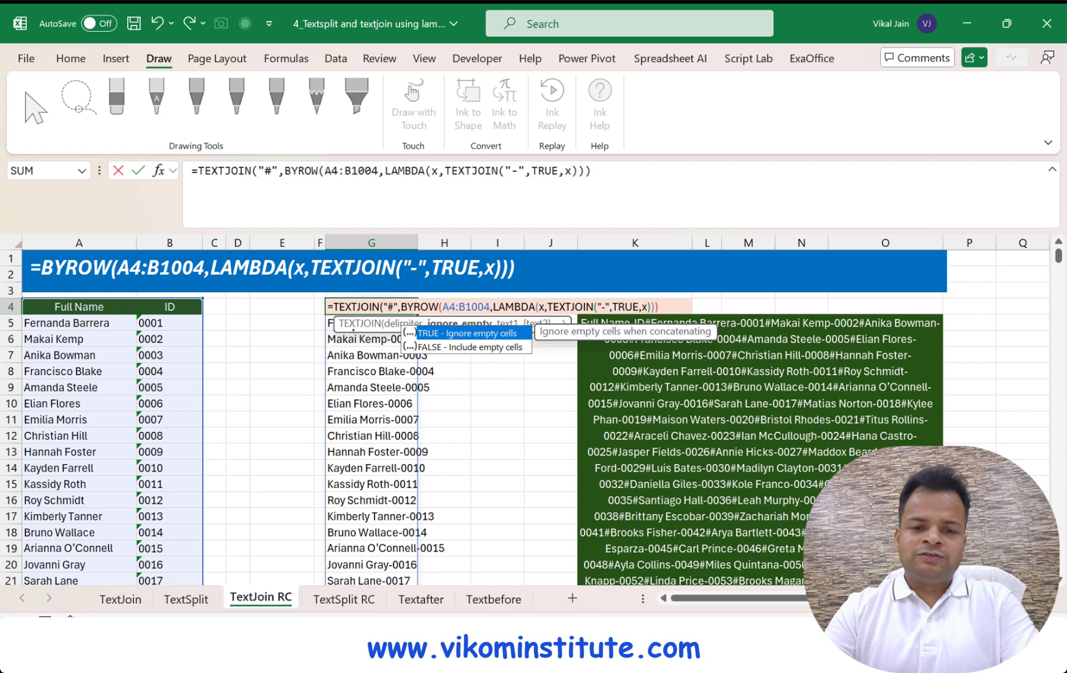
key("shift+Right")
key("shift+Right")
key("shift+Right")
key("shift+Right")
key("shift+Right")
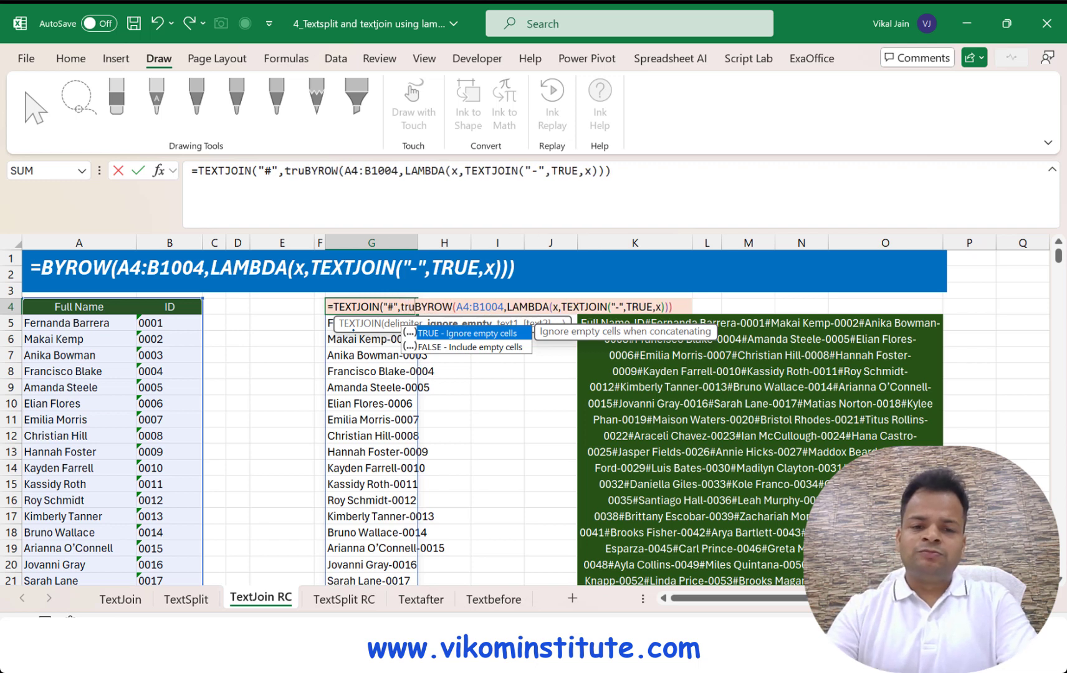
type("TRUE,")
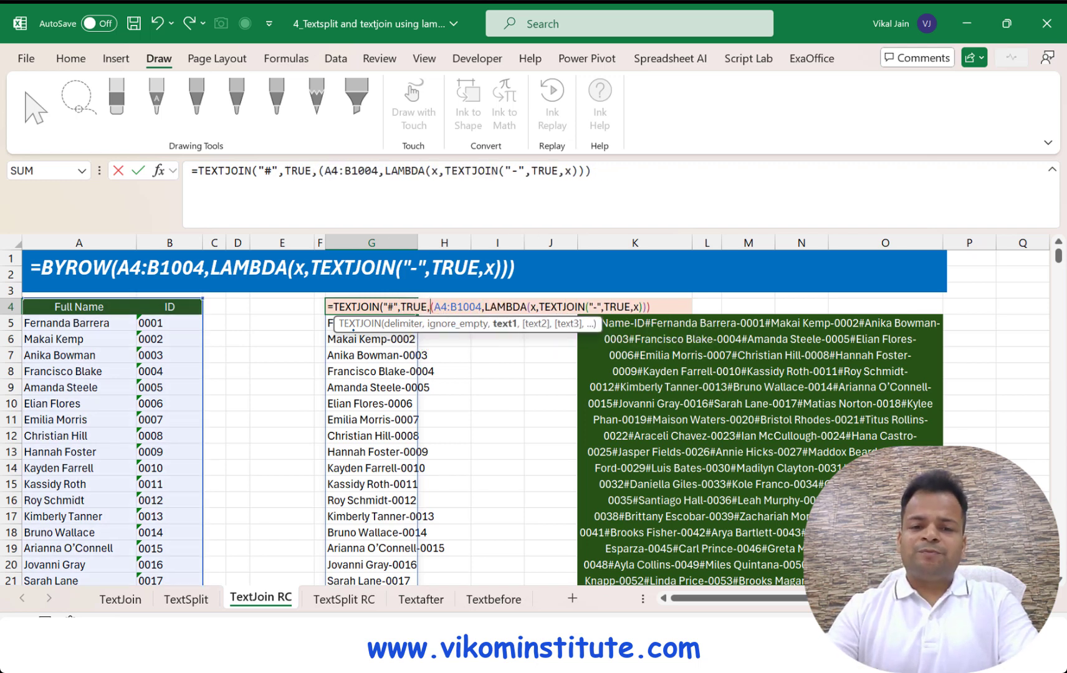
type("BYROW")
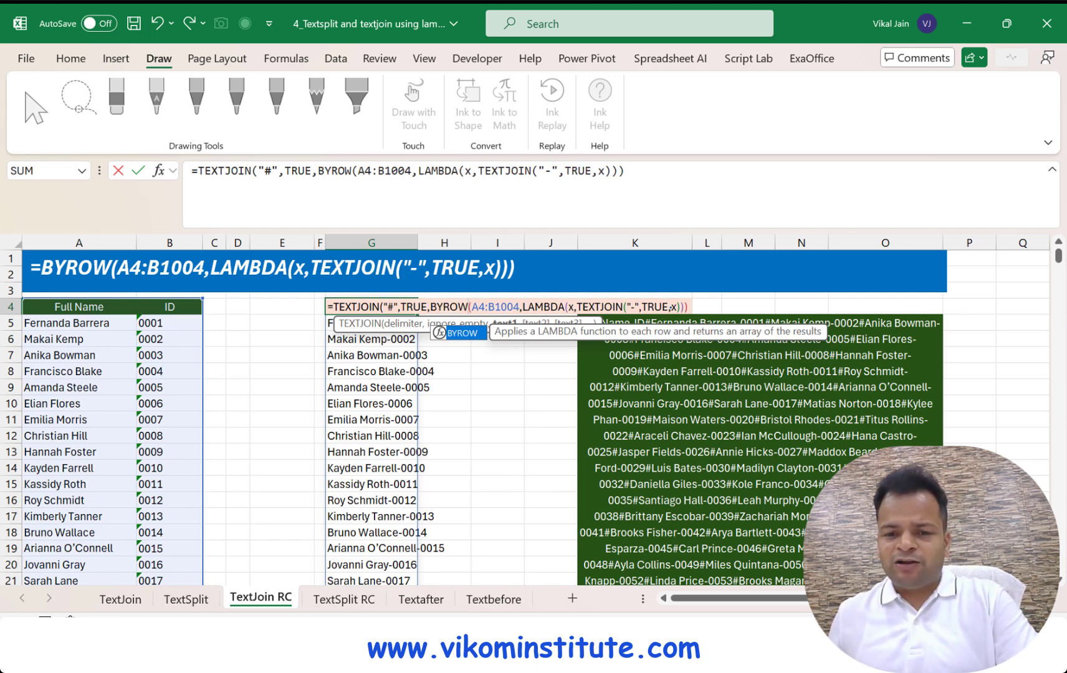
- Close the outer TEXTJOIN, commit =TEXTJOIN("#",TRUE,BYROW(A4:B1004,LAMBDA(x,TEXTJOIN("-",TRUE,x)))) and reselect G4
key("End")
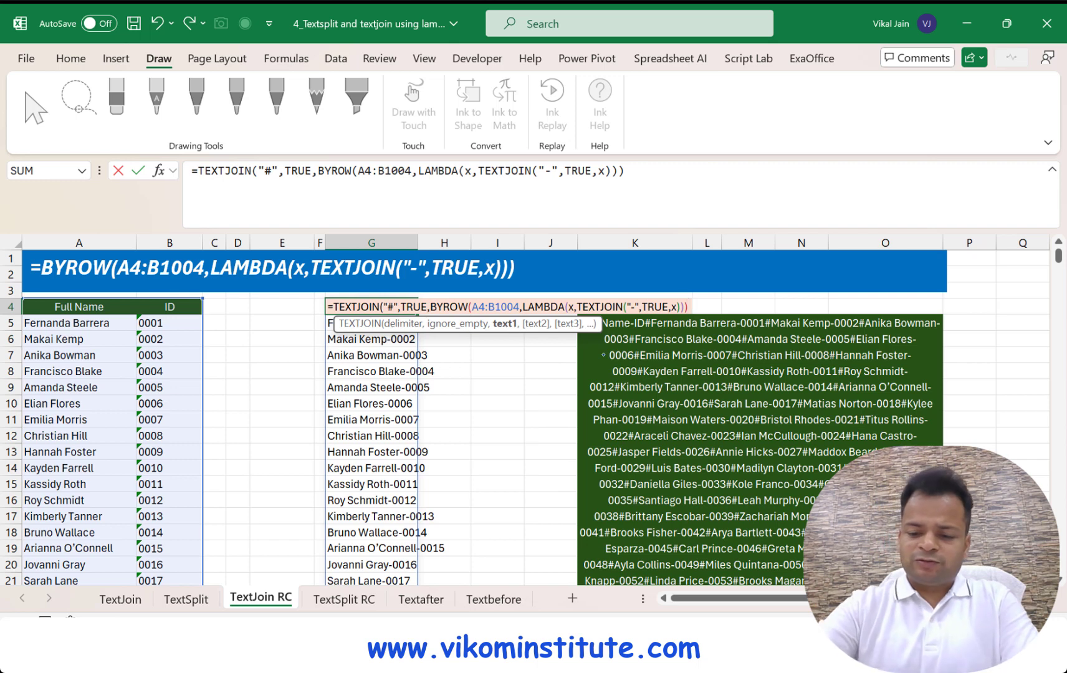
type(")")
key("Return")
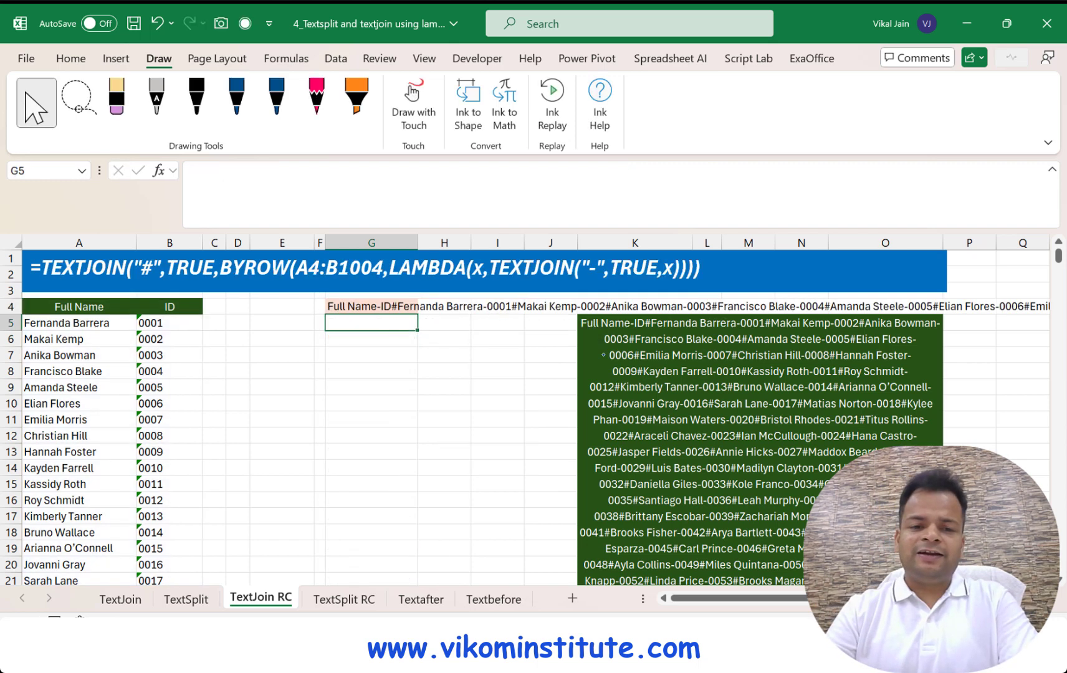
left_click(369, 307)
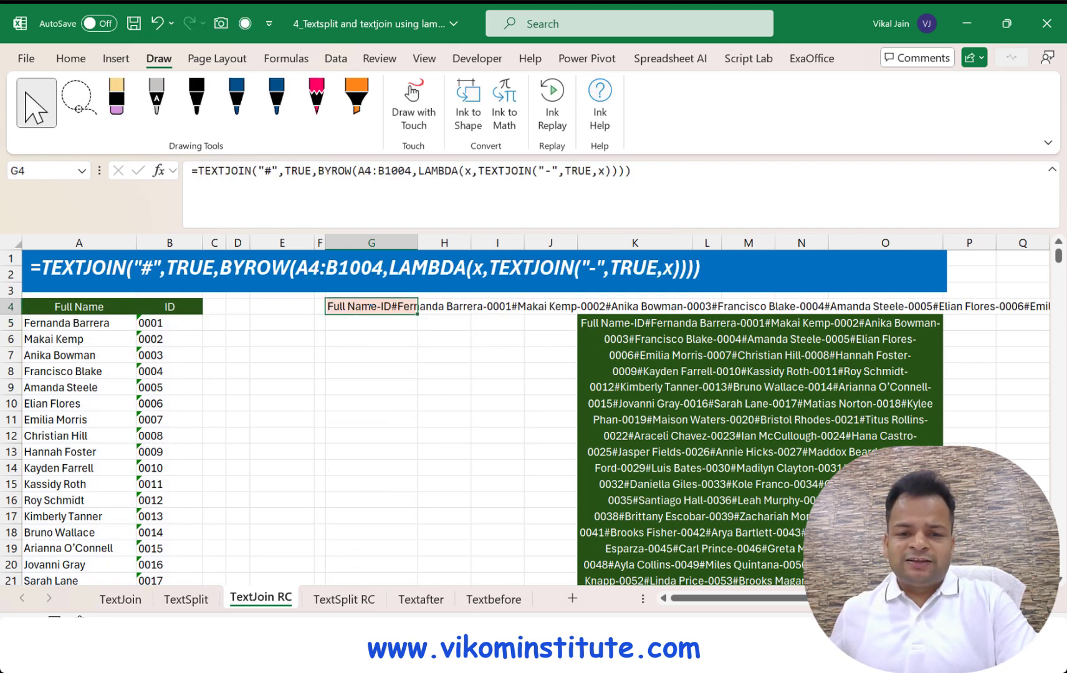
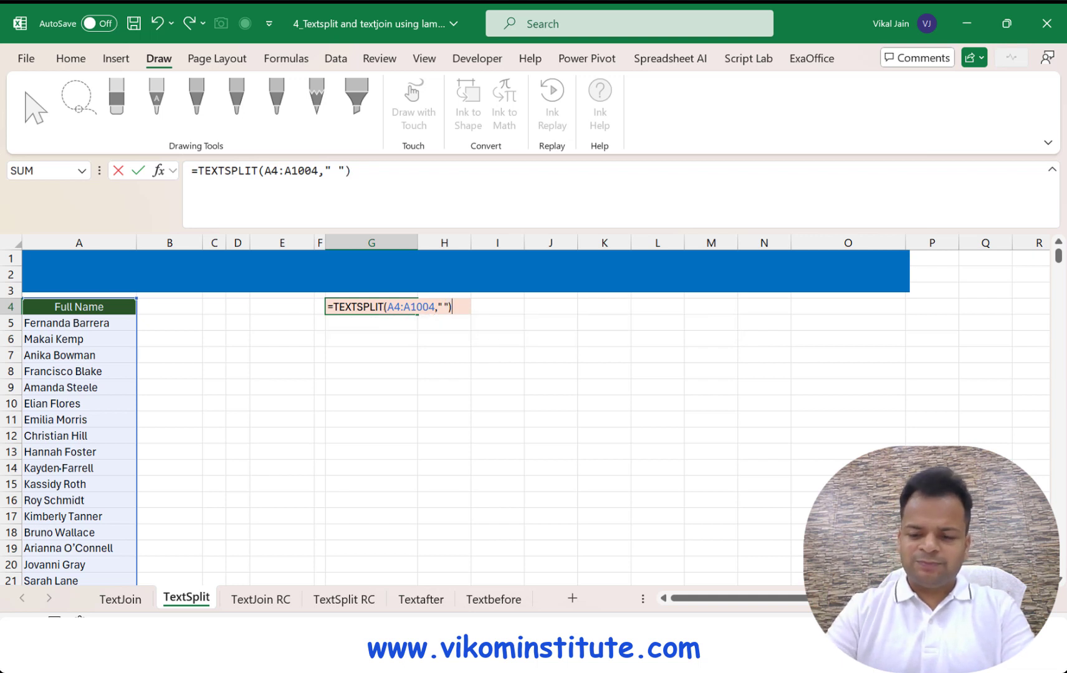
- Try =TEXTSPLIT(A4:A1004," ") in G4 of the TextSplit sheet and clear the cell
key("Return")
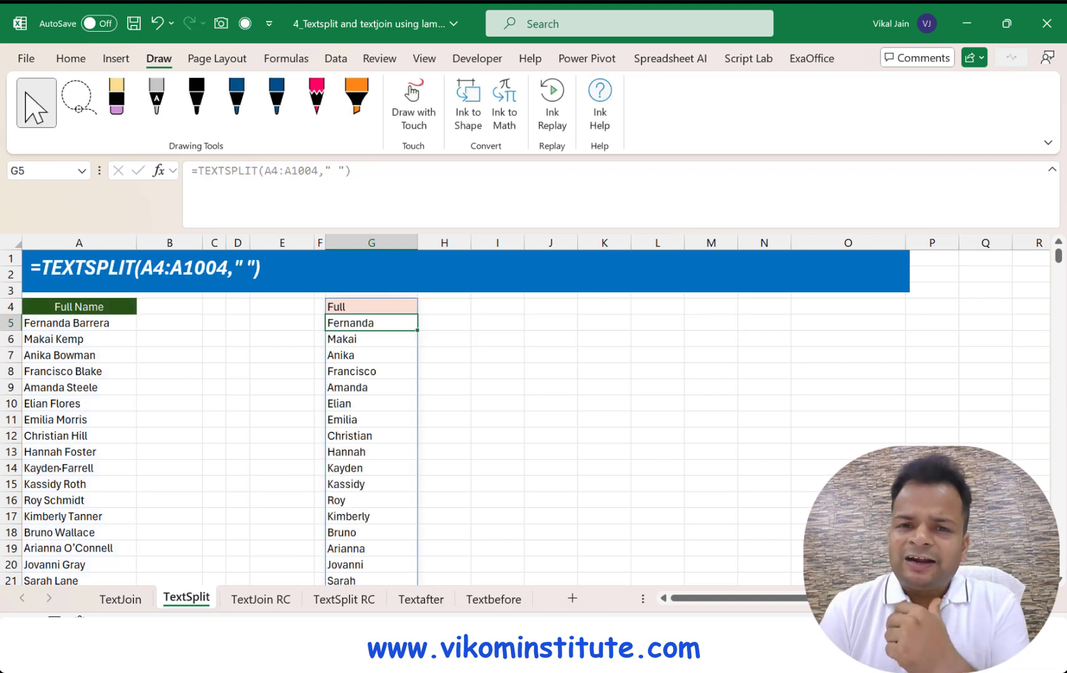
left_click_drag(287, 339, 553, 504)
left_click_drag(553, 338, 287, 504)
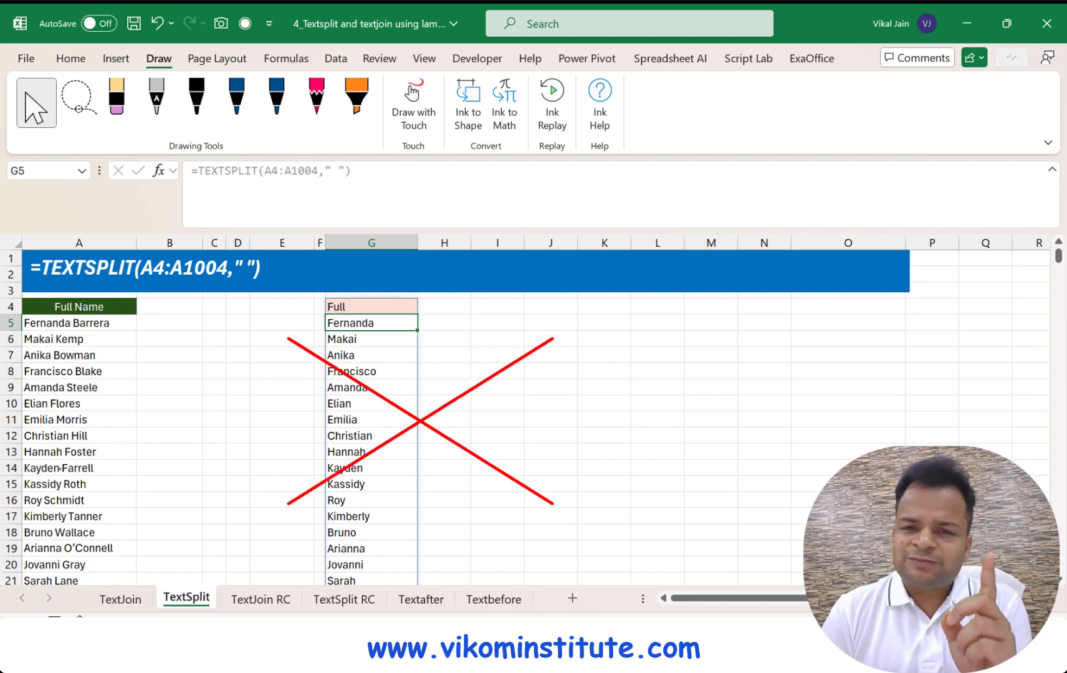
key("Escape")
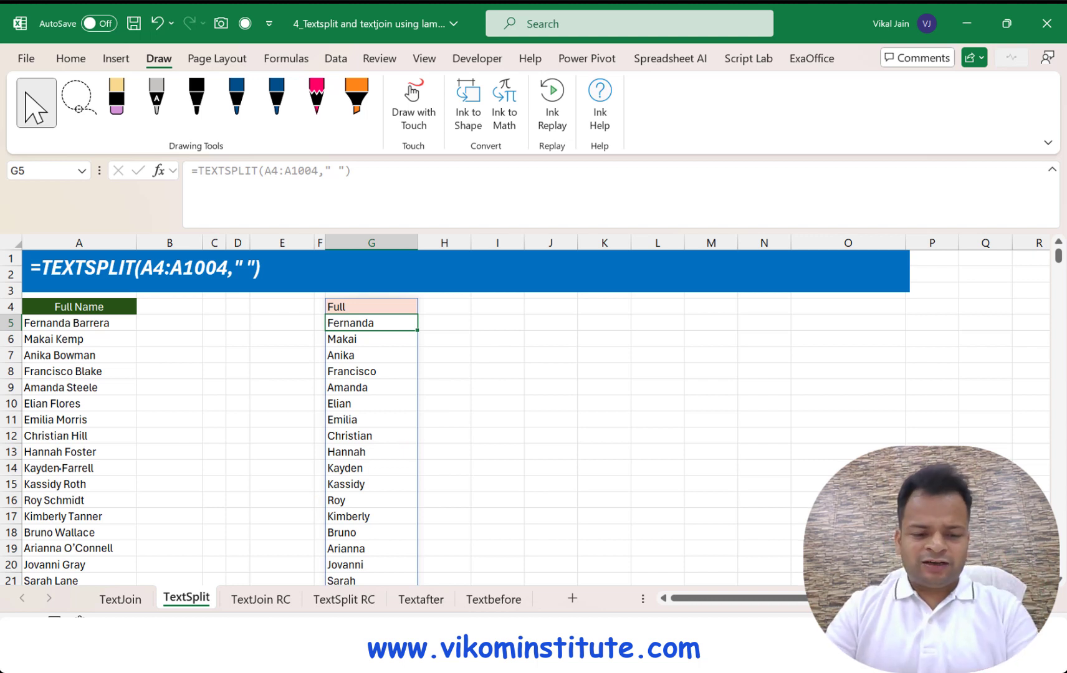
key("Up")
key("Delete")
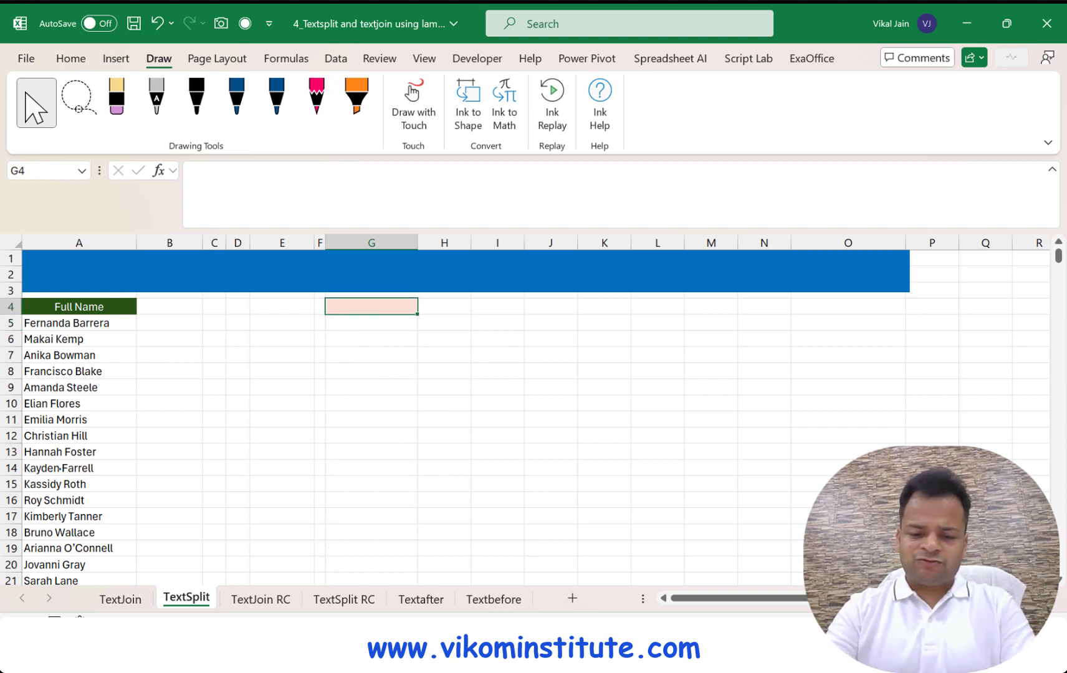
- Start a BYROW formula in G4 with the absolute range $A$4:$A$1004 as its array argument
type("=by")
key("Down")
key("Tab")
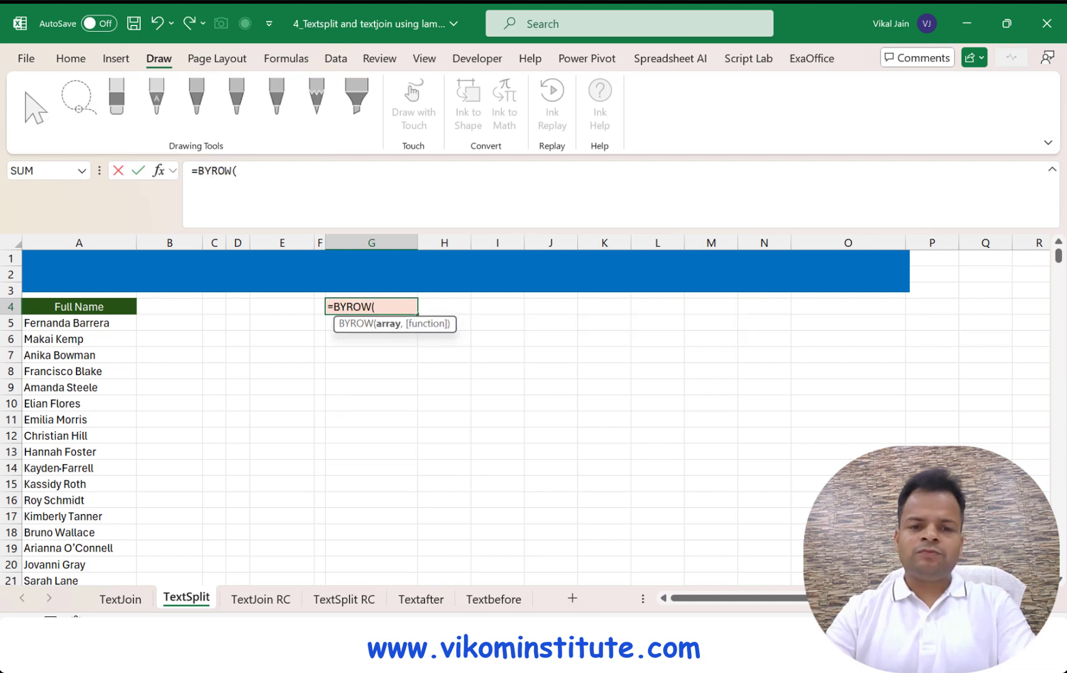
key("Left")
key("Left")
key("Left")
key("Left")
key("Left")
key("Left")
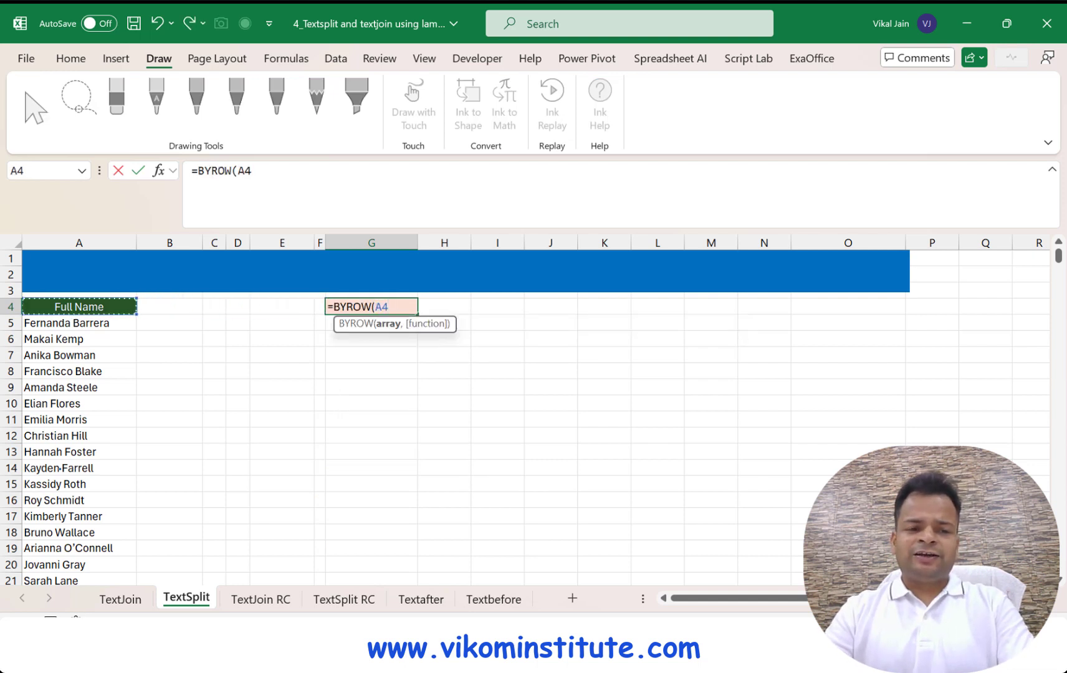
key("ctrl+shift+Down")
key("F4")
type(",")
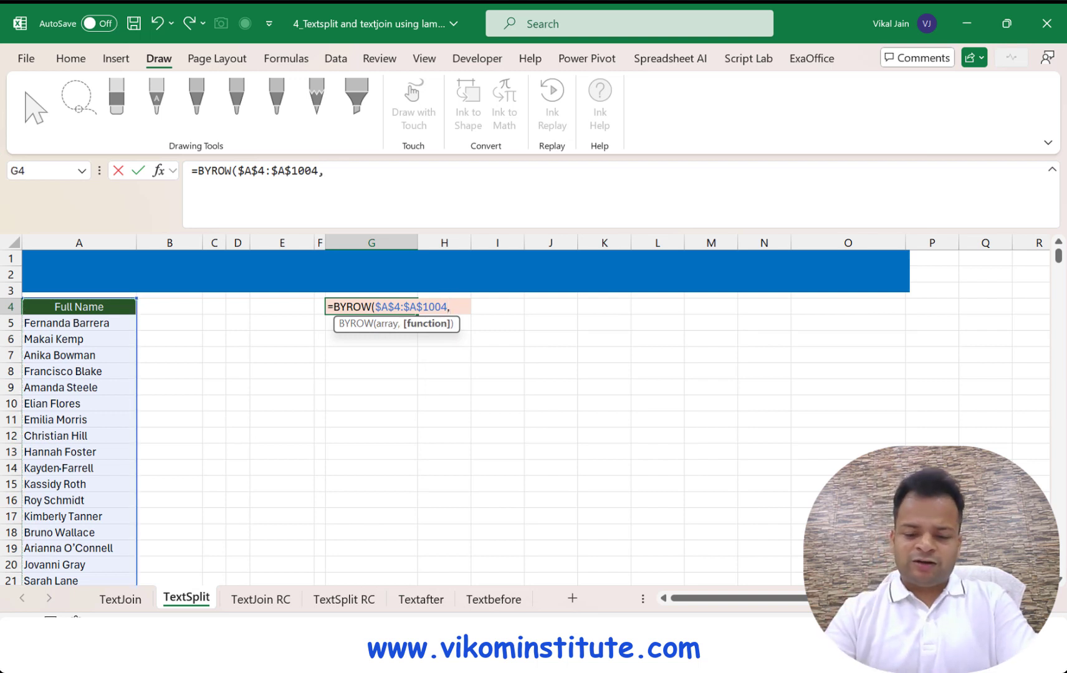
- Add a LAMBDA with parameter x as BYROW's function and begin a TEXTSPLIT call as its calculation
type("lam")
key("Tab")
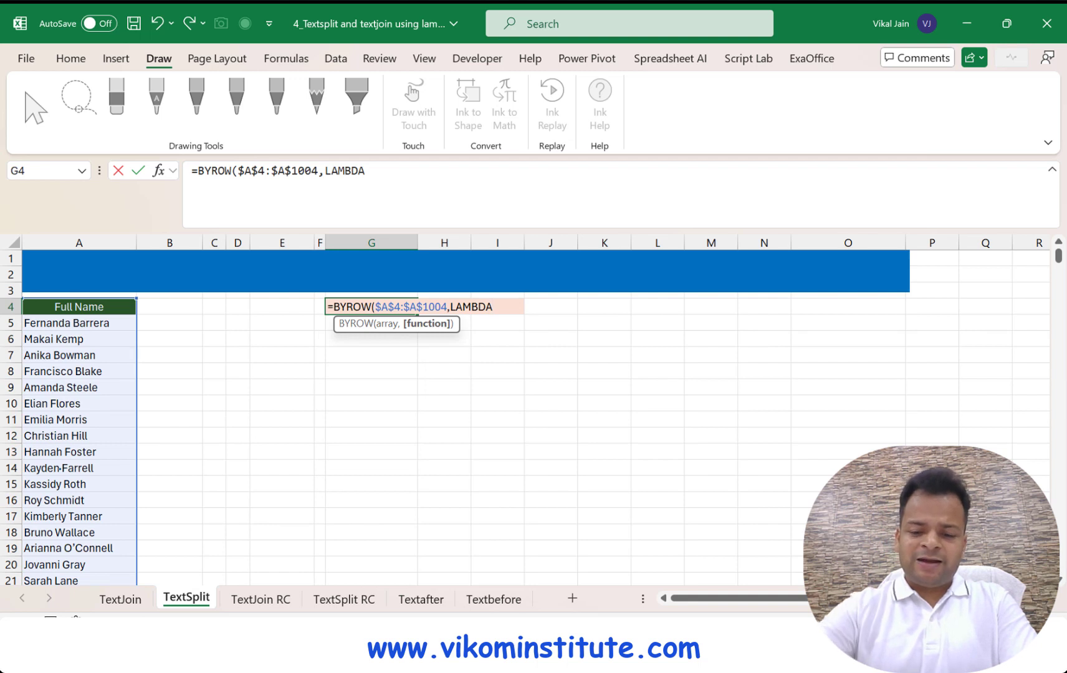
type("(x")
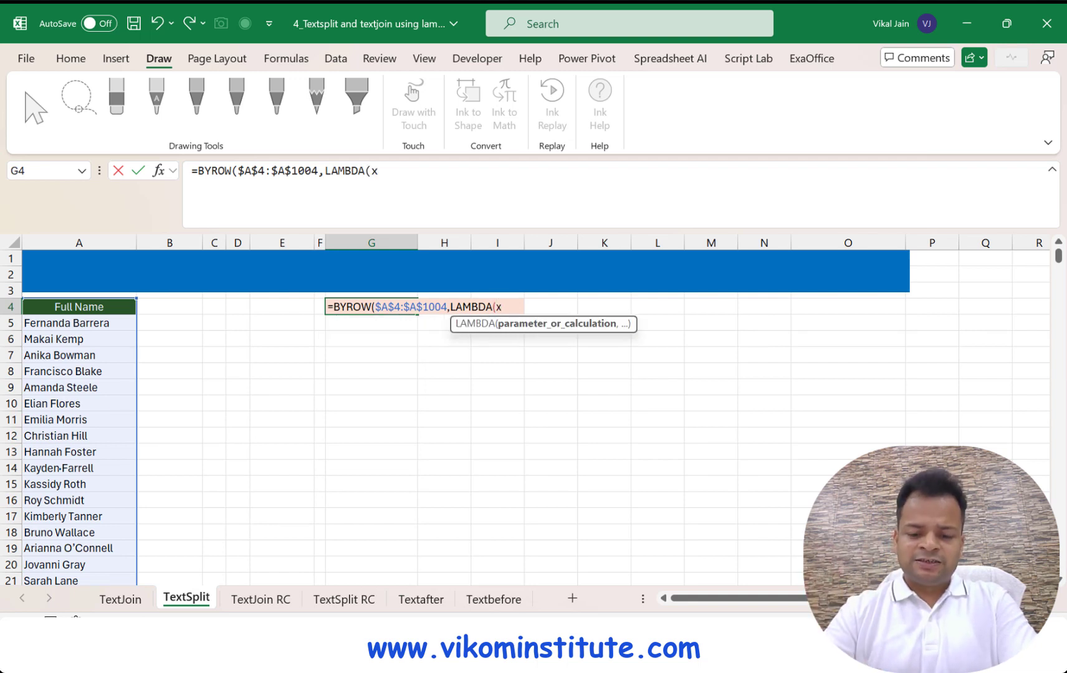
type(",")
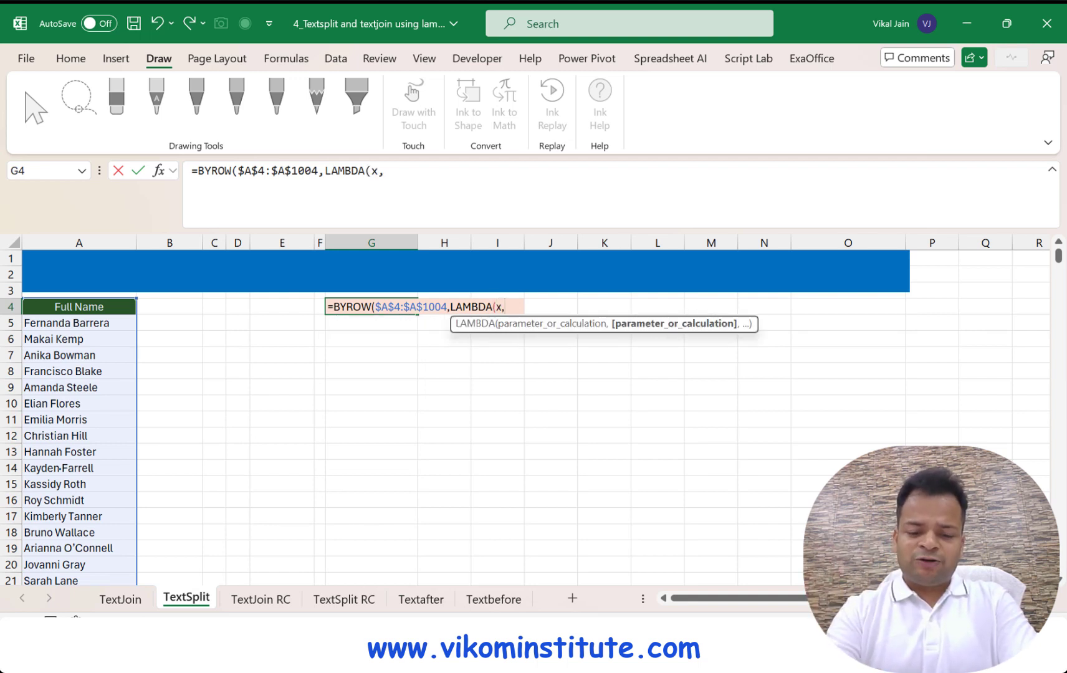
type("tex")
key("Down")
key("Down")
key("Down")
key("Down")
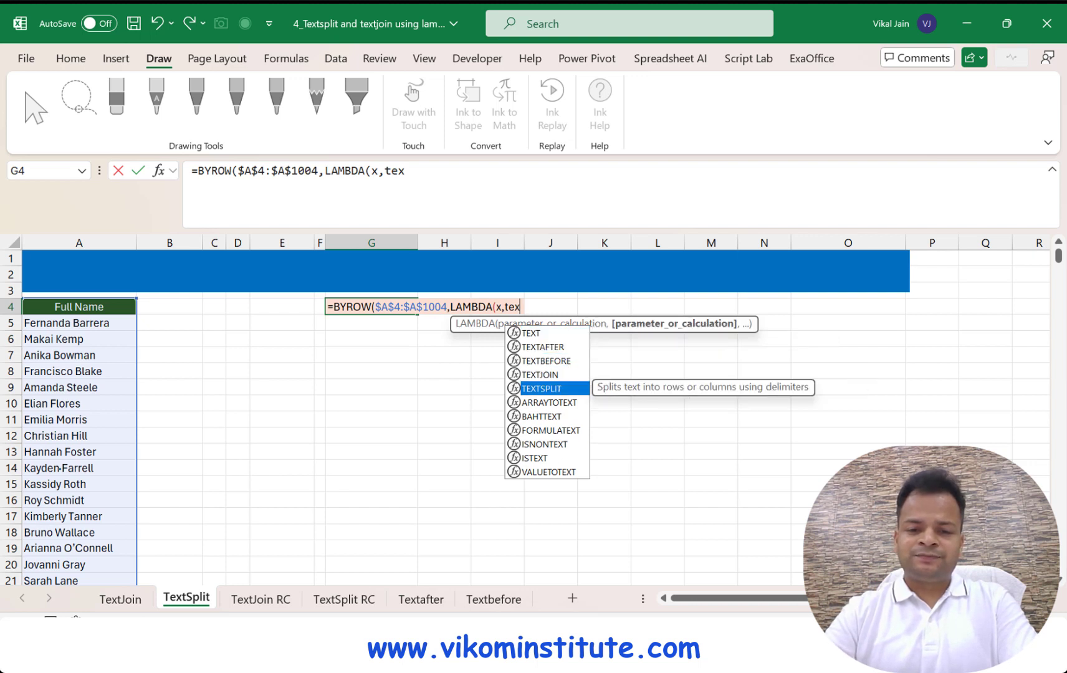
key("Tab")
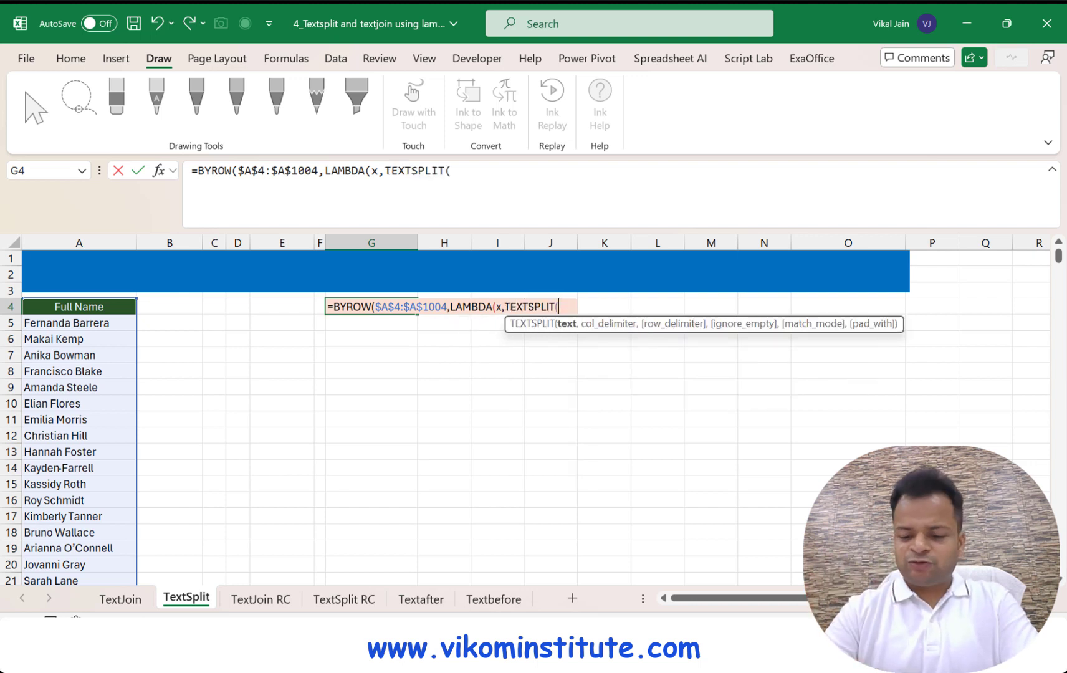
- Try =BYROW($A$4:$A$1004,LAMBDA(x,TEXTSPLIT(x," "))) in G4 and clear the cell
type("x,\" \"")
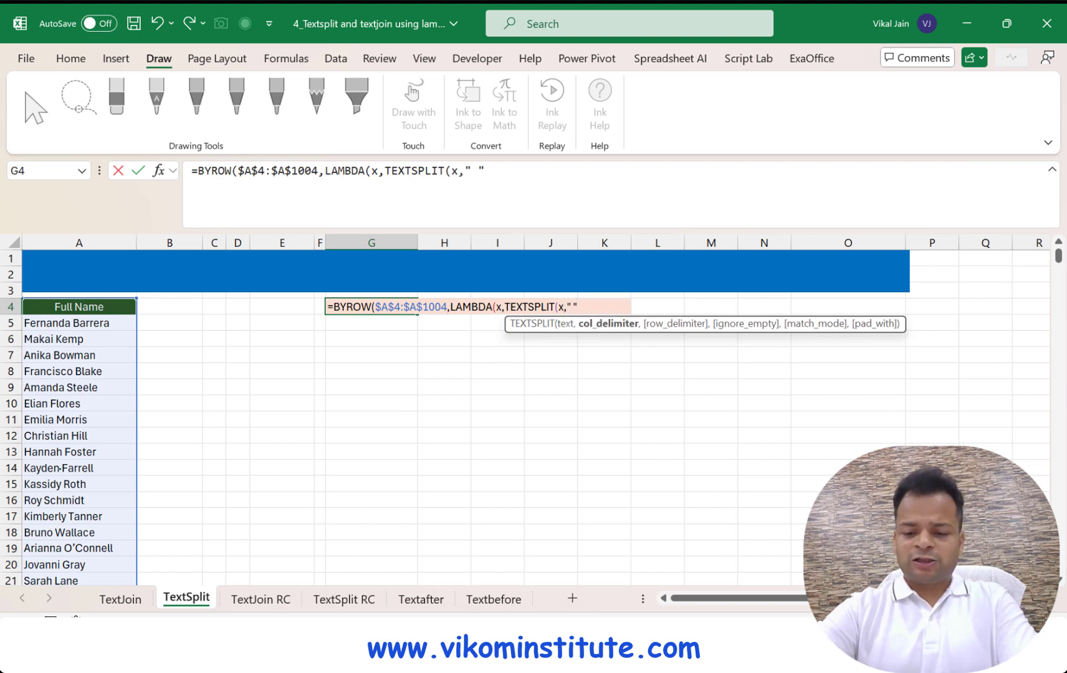
type("))")
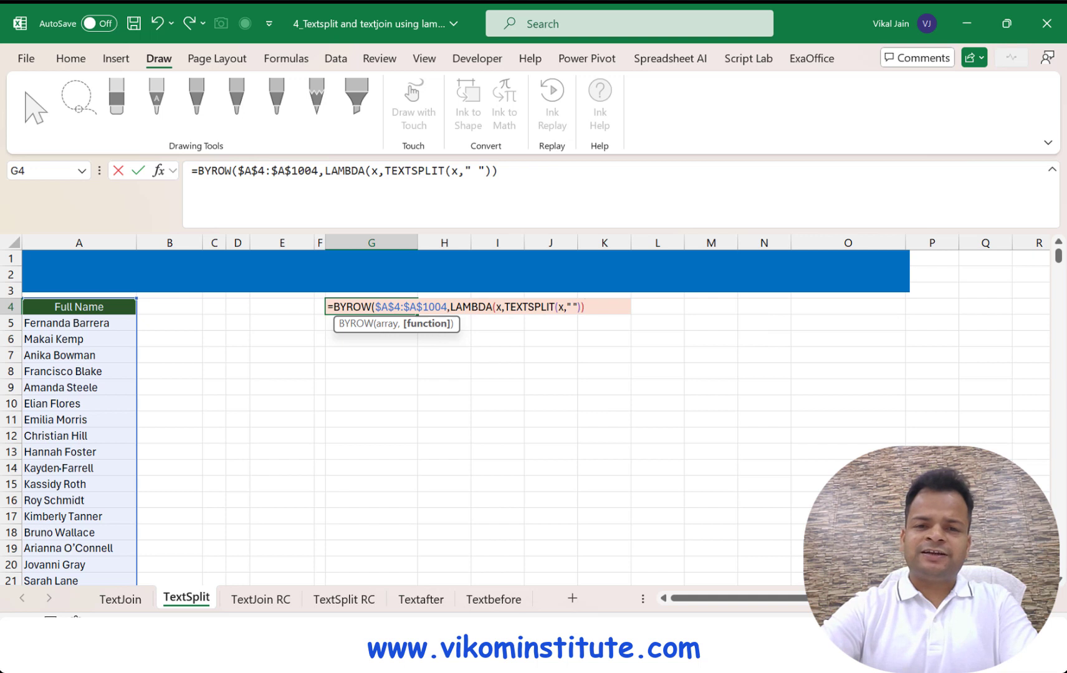
type(")")
key("Return")
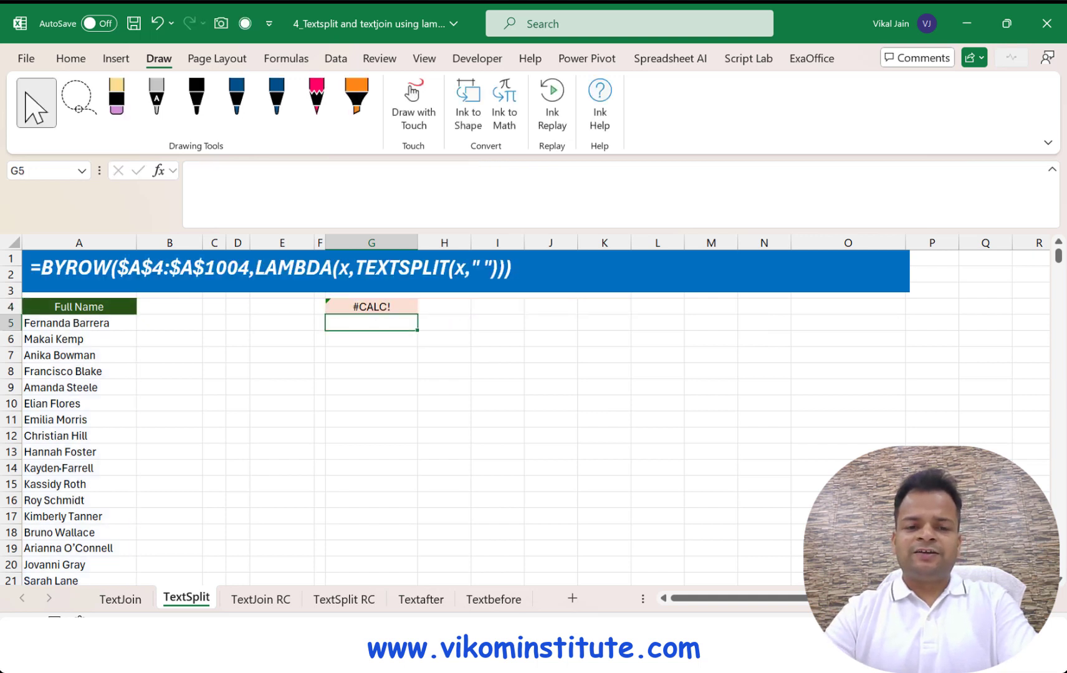
left_click_drag(201, 339, 467, 504)
left_click_drag(466, 339, 201, 504)
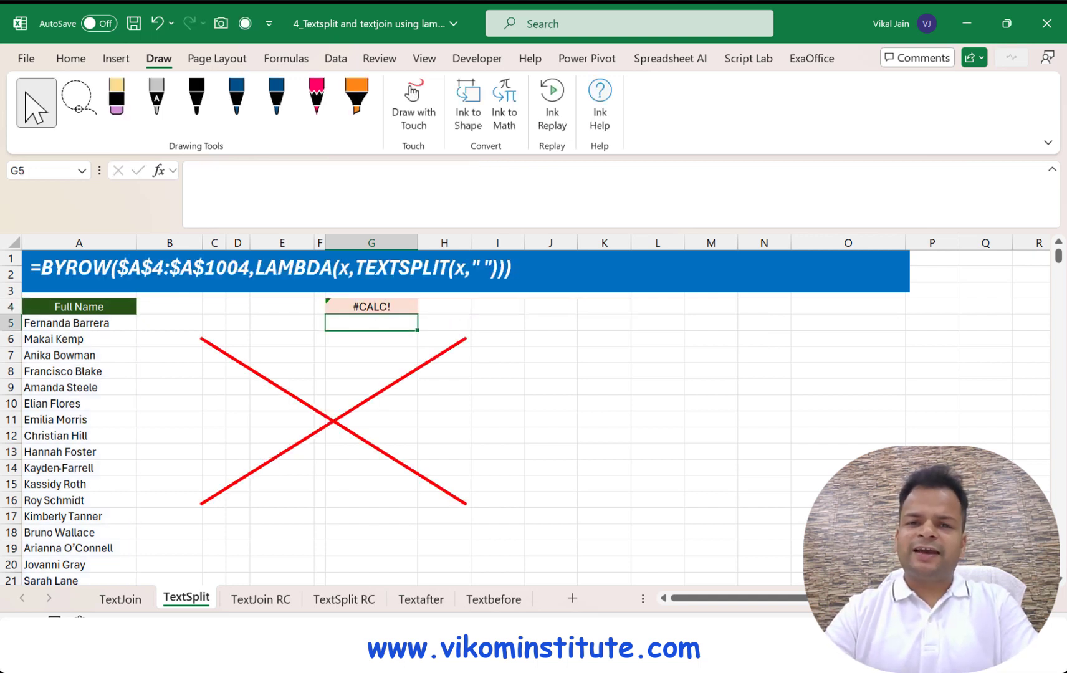
left_click(372, 307)
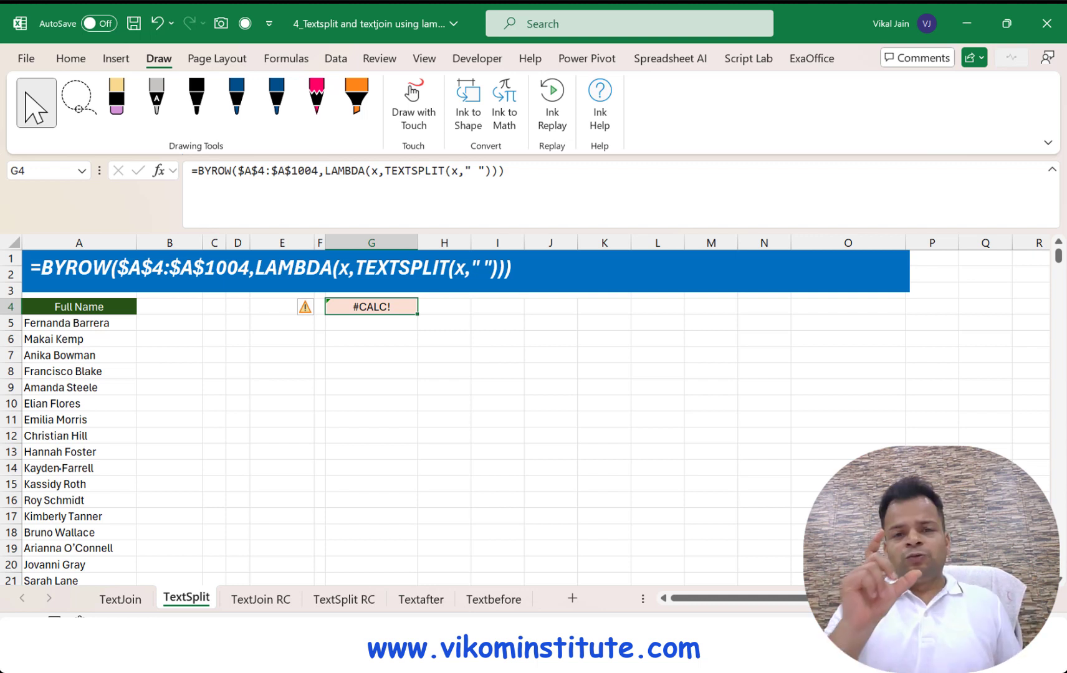
key("Delete")
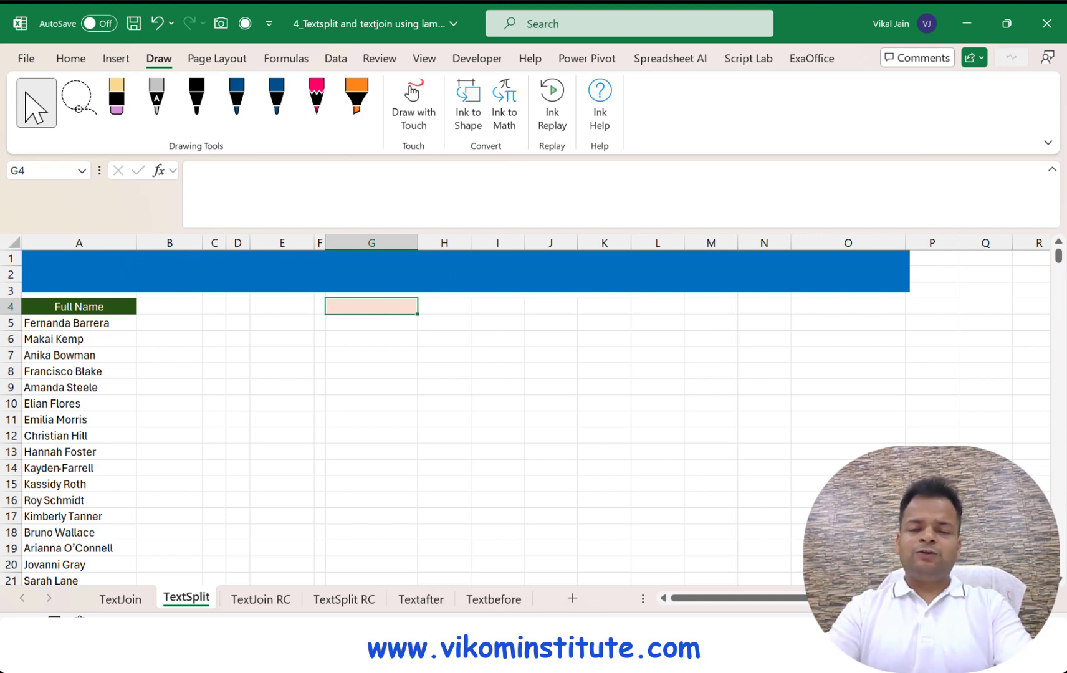
mouse_move(3, 256)
left_mouse_down()
mouse_move(3, 306)
mouse_move(155, 631)
left_mouse_up()
left_click_drag(161, 255, 155, 636)
left_click_drag(163, 268, 4, 273)
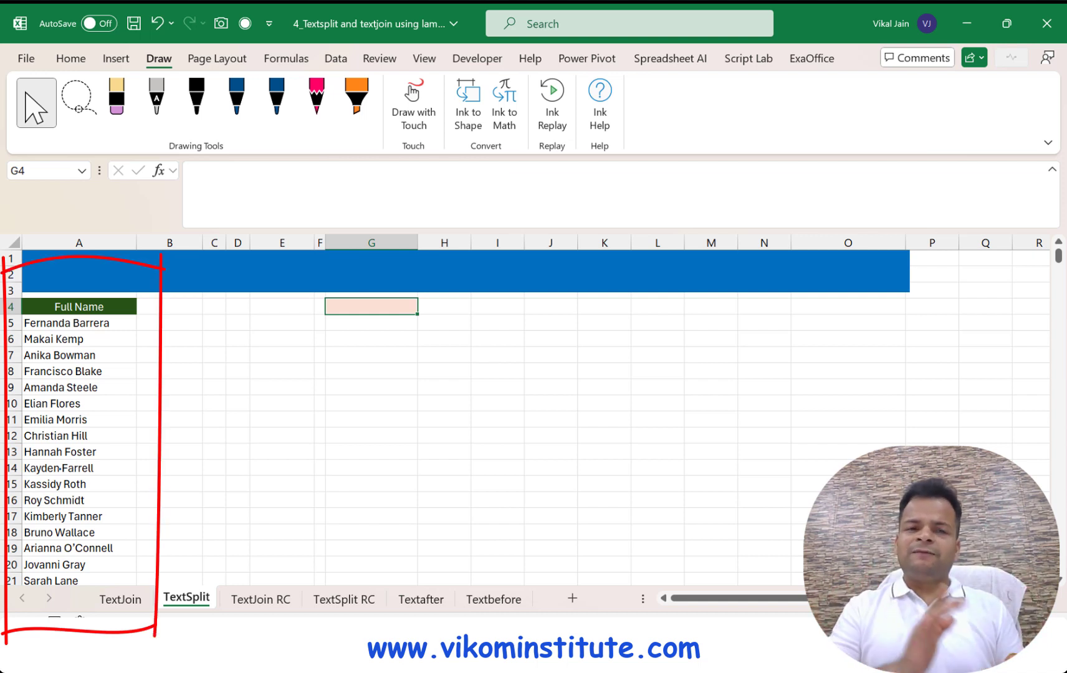
key("Escape")
- Start a TEXTJOIN formula in G4 with "#" as delimiter and TRUE to ignore empty cells
type("=text")
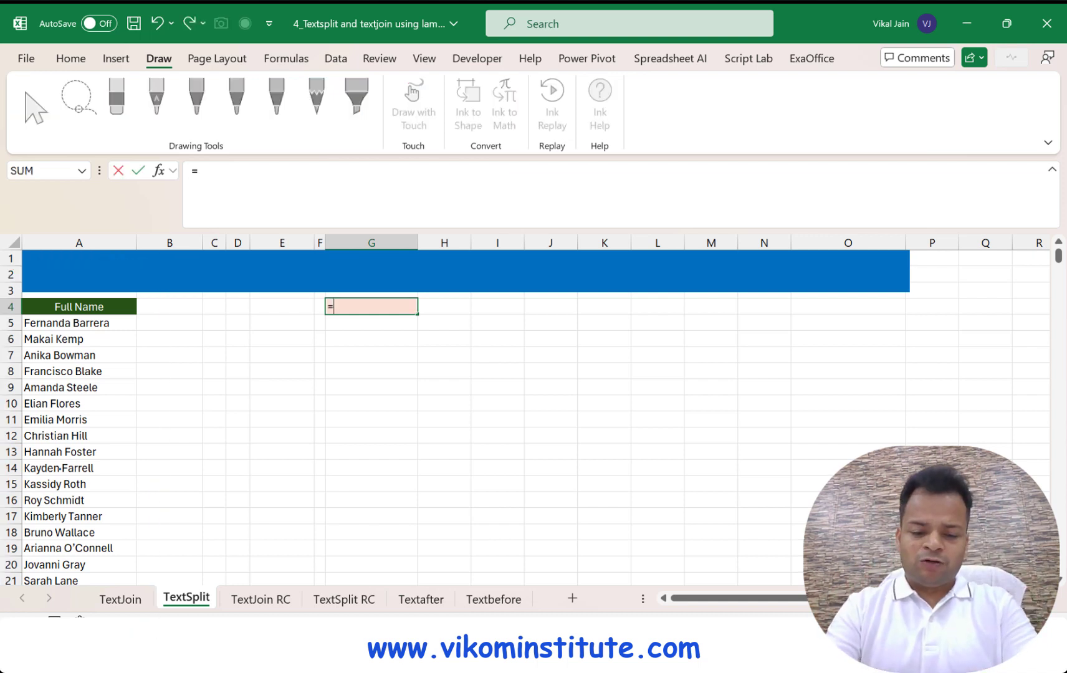
key("Down")
key("Down")
key("Down")
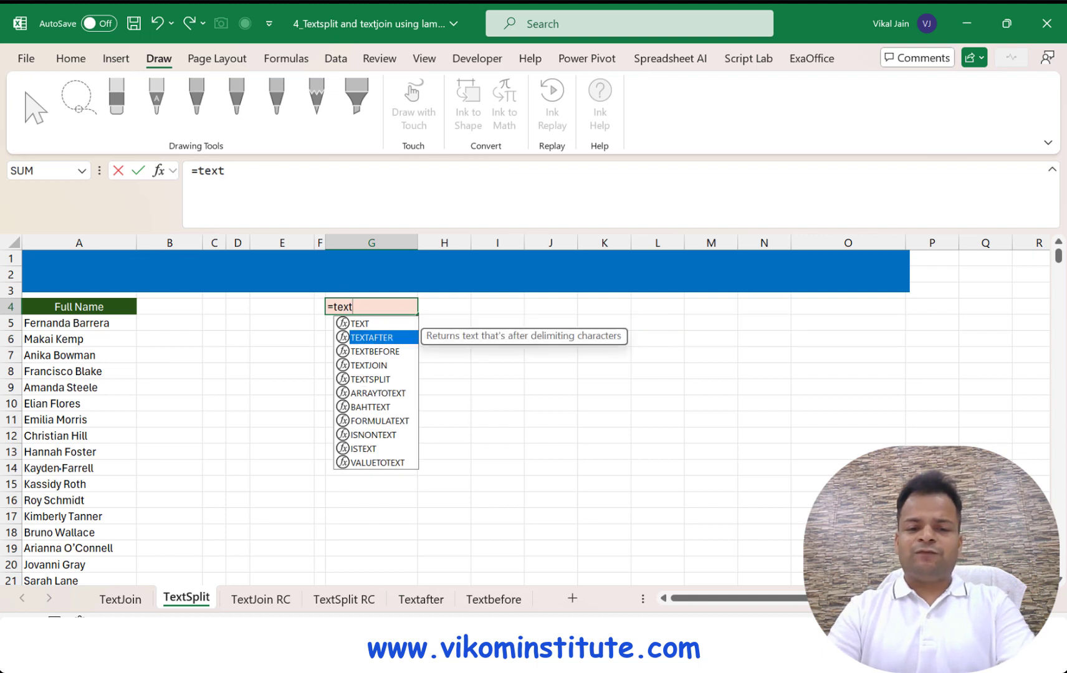
key("Tab")
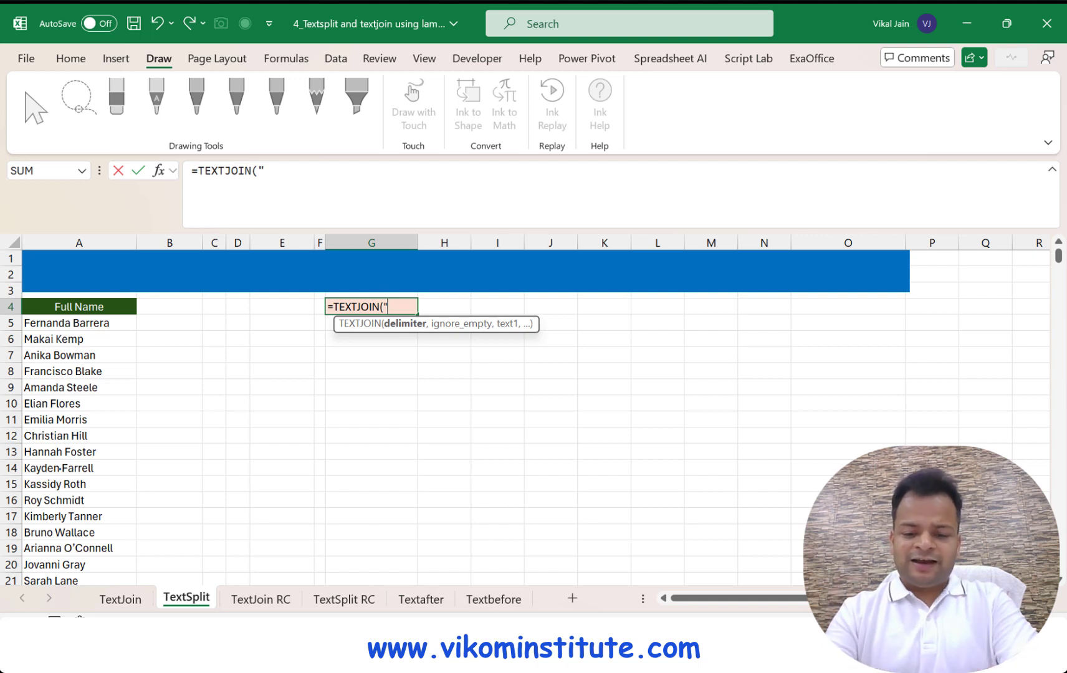
type("#")
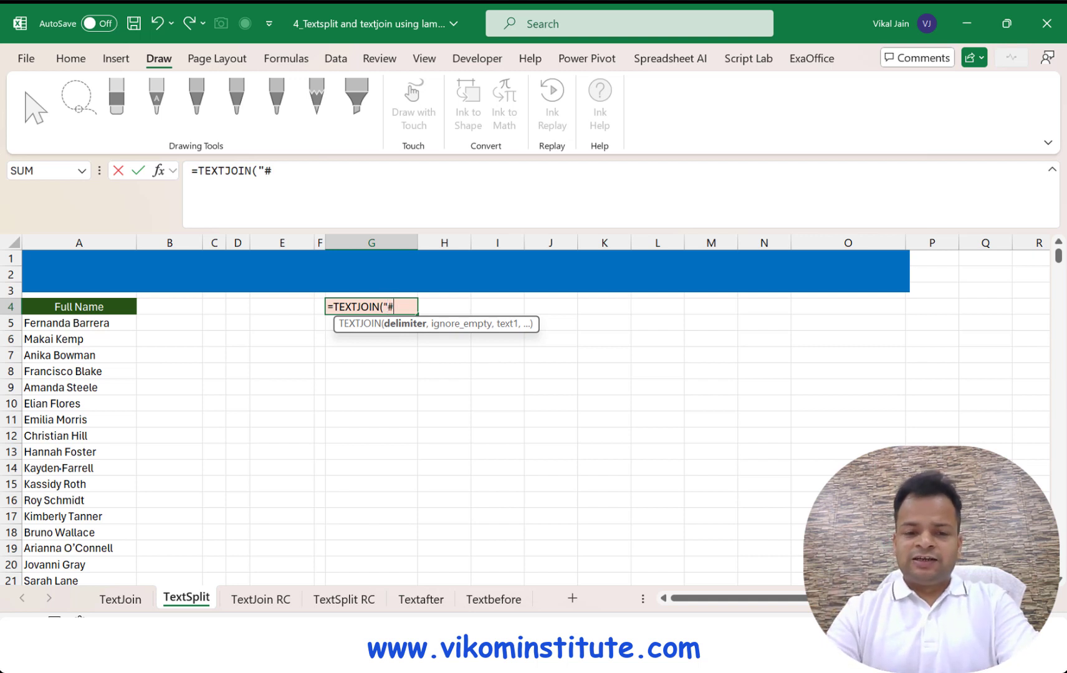
type("\",TRUE,")
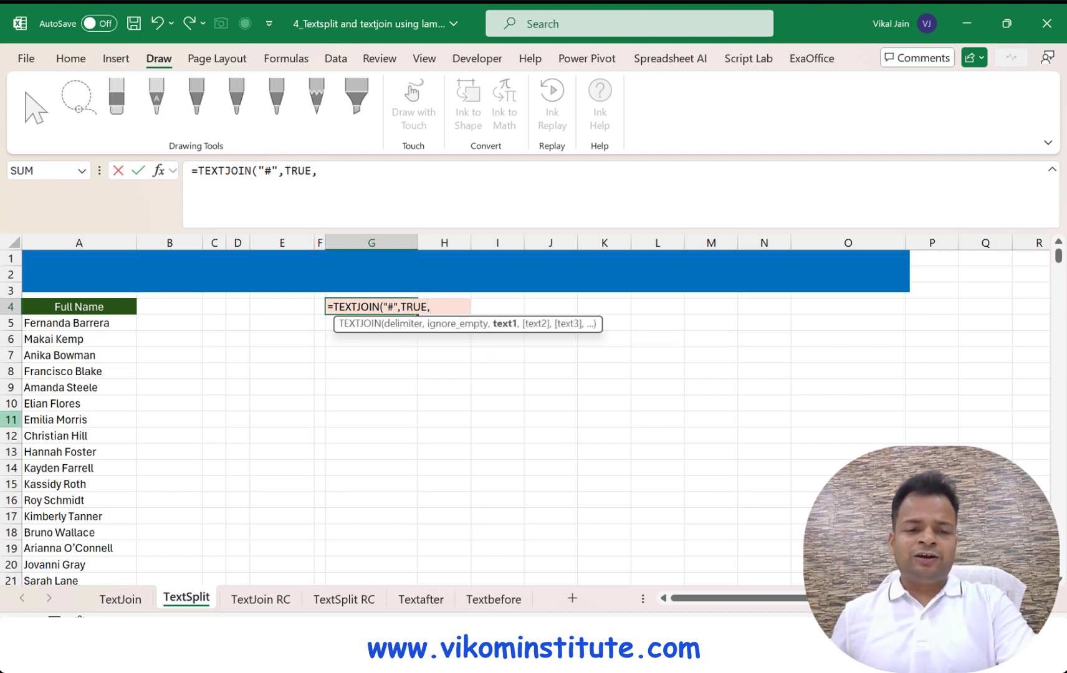
- Use the full-name range A4:A1004 as the TEXTJOIN text and commit =TEXTJOIN("#",TRUE,A4:A1004)
left_click(28, 307)
key("ctrl+shift+Down")
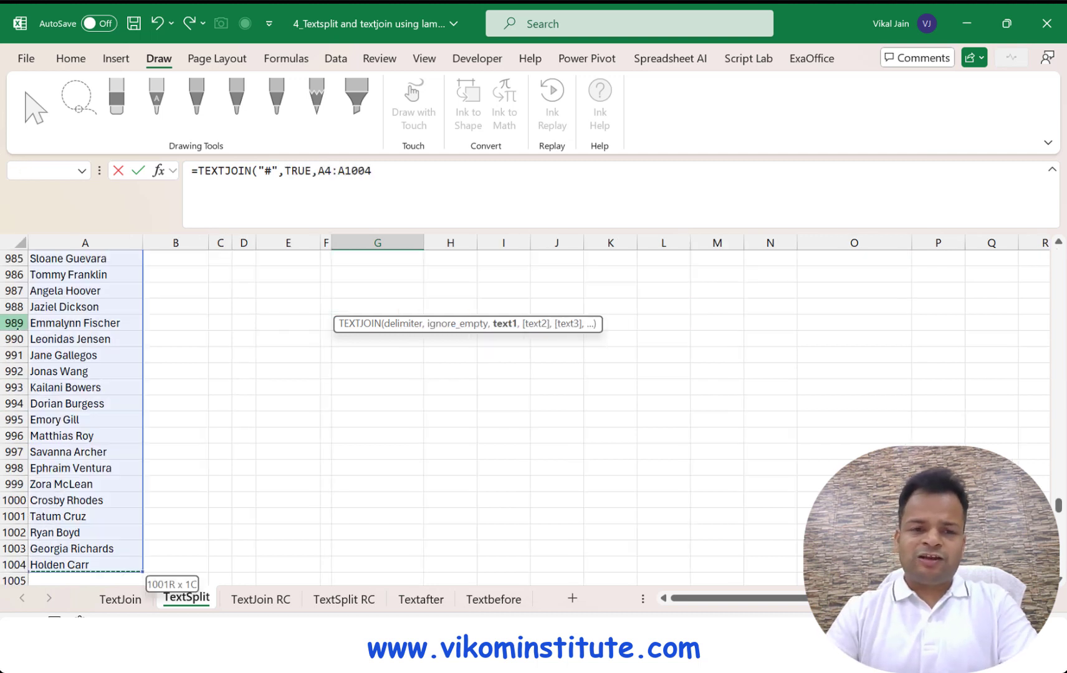
key("Return")
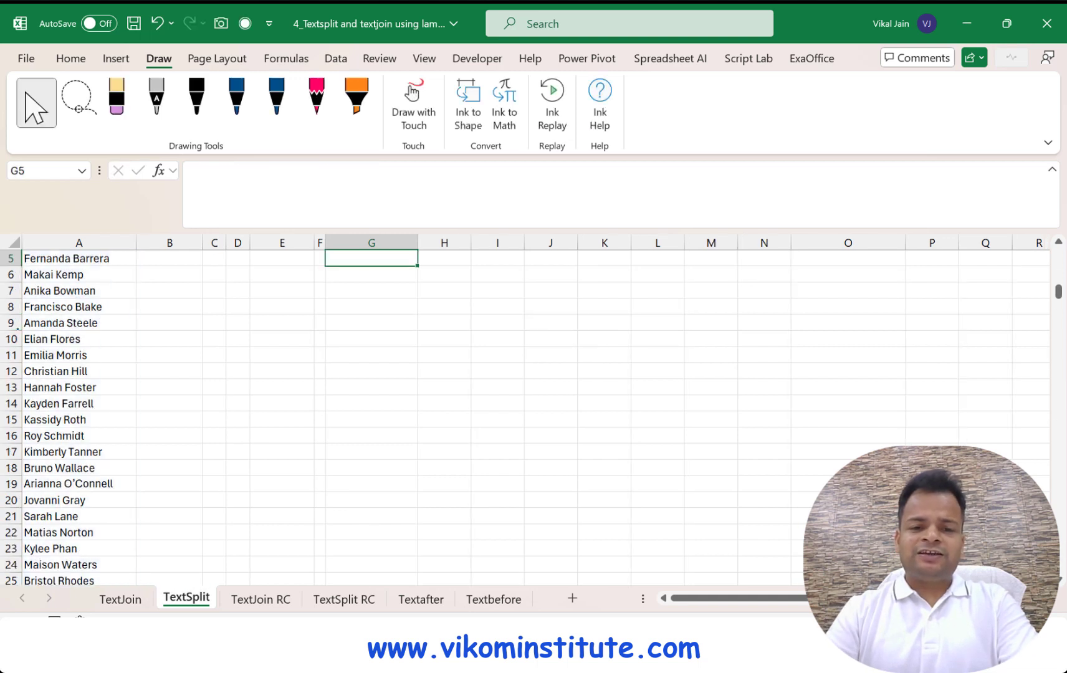
scroll(437, 405, "up", 2)
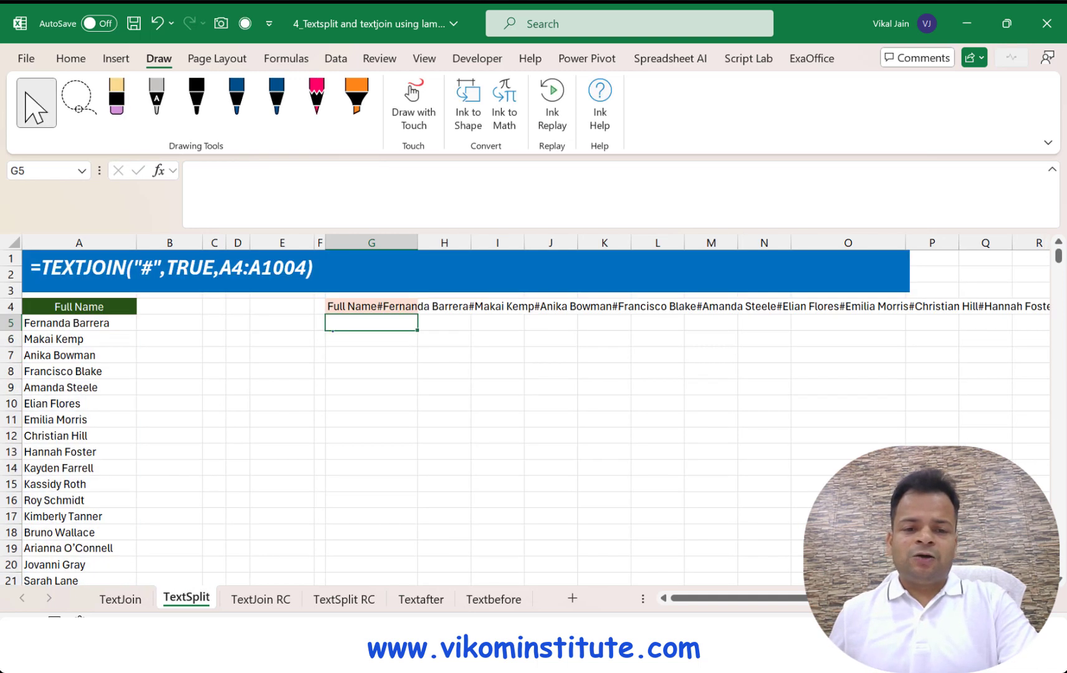
- Nest the existing TEXTJOIN expression in G4 inside TEXTSPLIT as its text argument
left_click(343, 306)
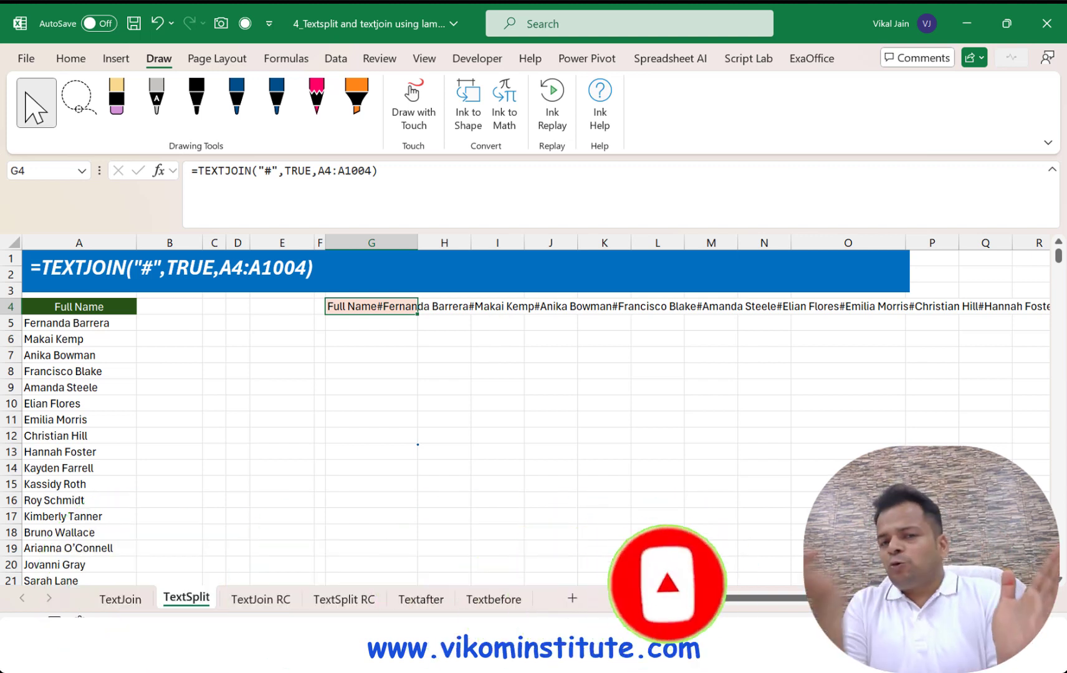
key("F2")
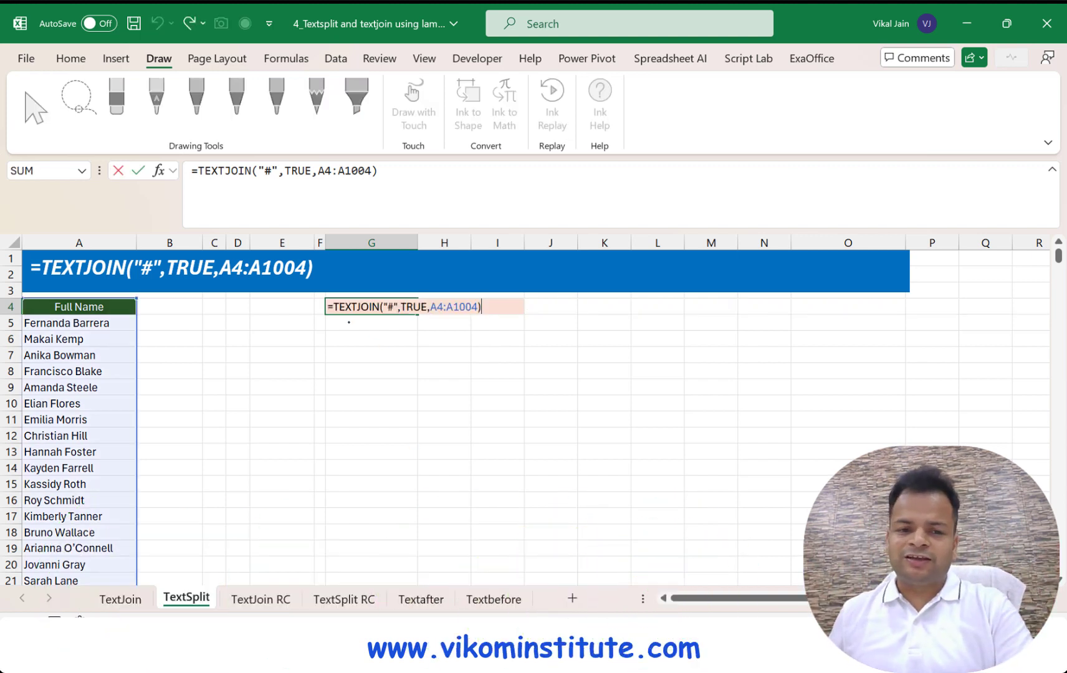
type("text")
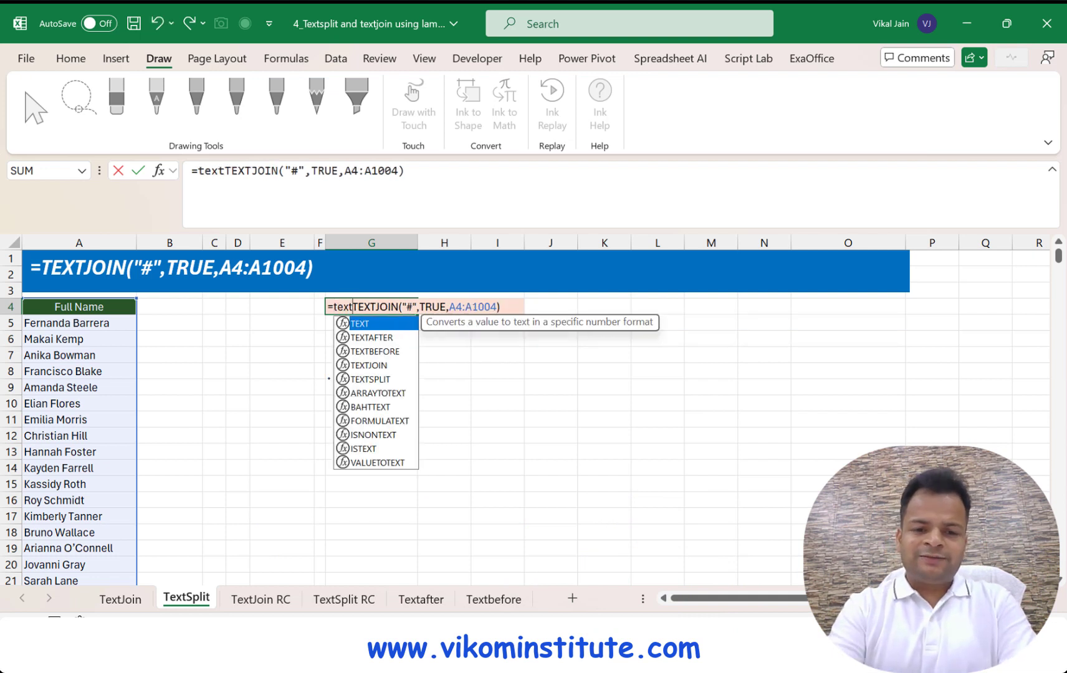
key("Down")
key("Down")
key("Down")
key("Down")
key("Tab")
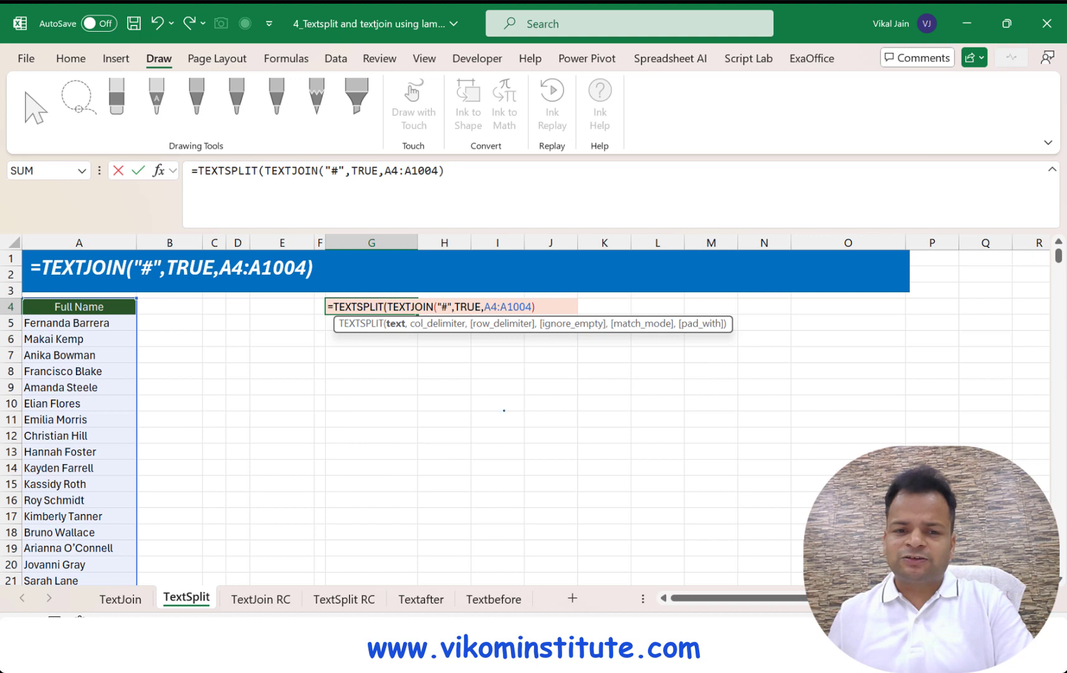
- Give TEXTSPLIT " " as column delimiter and "#" as row delimiter, and commit =TEXTSPLIT(TEXTJOIN("#",TRUE,A4:A1004)," ","#")
type(",")
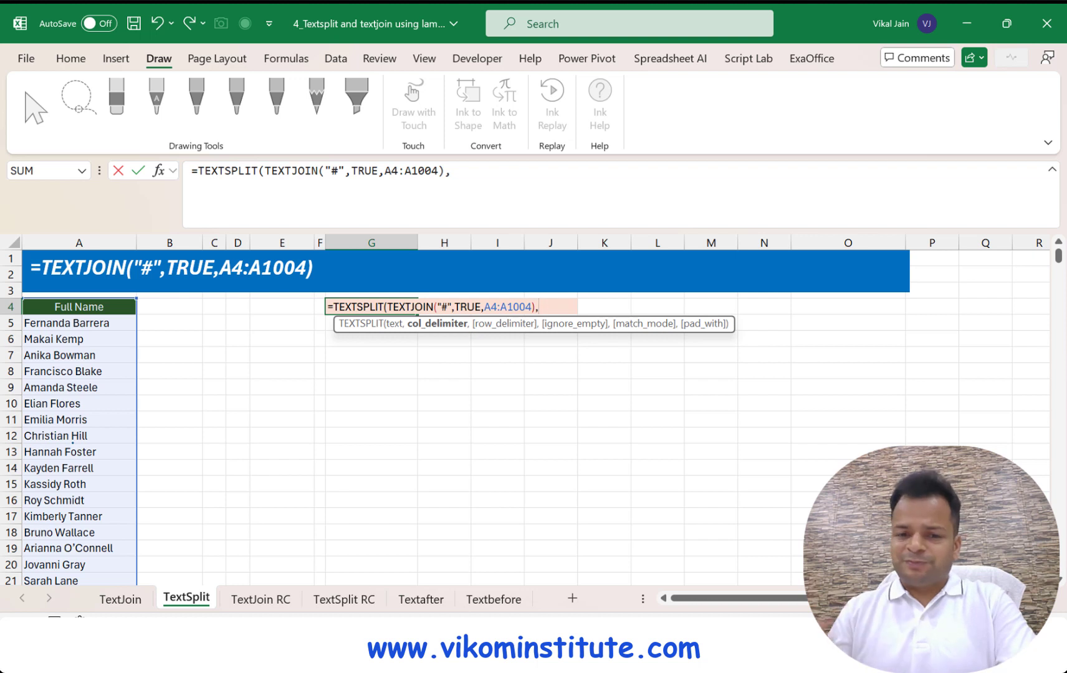
type("\" \",")
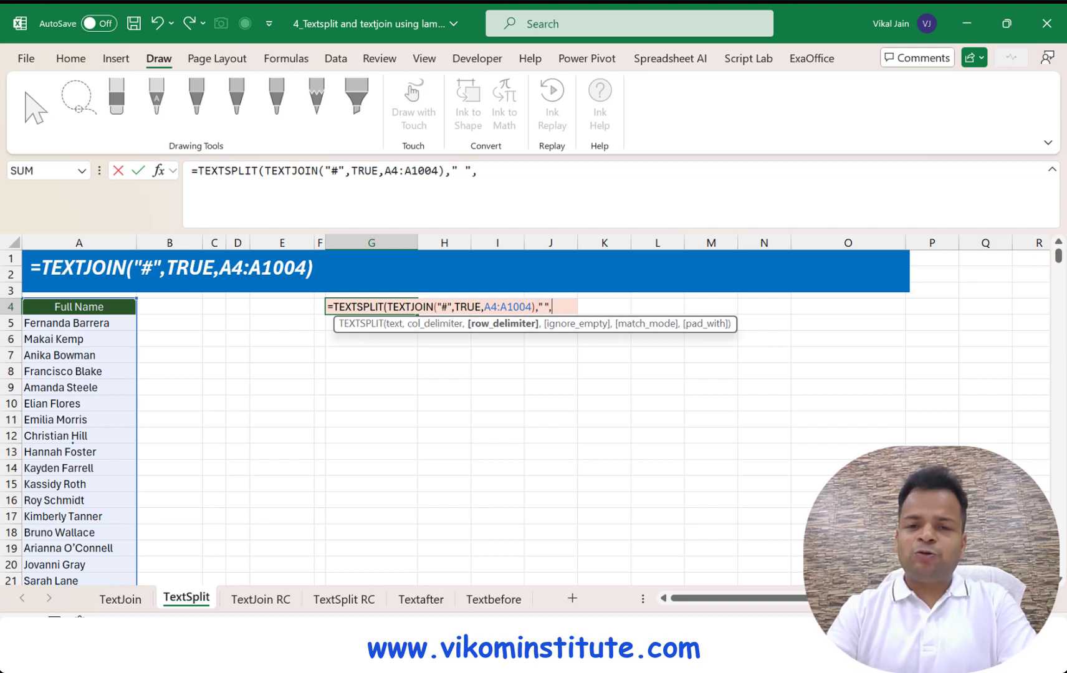
type("\"#\"")
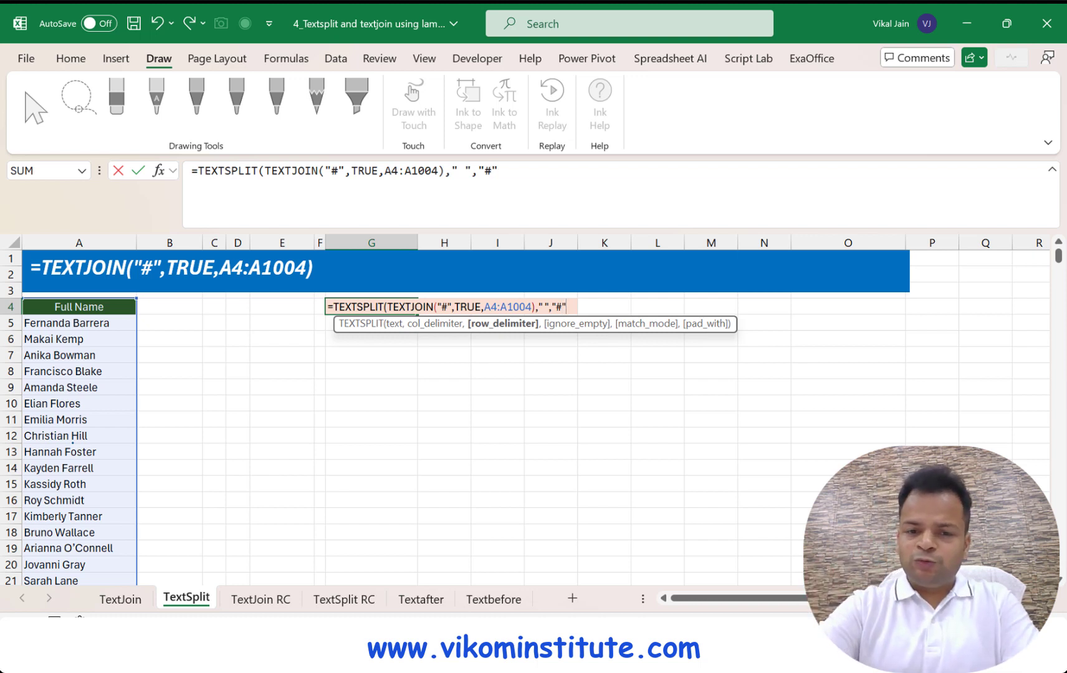
type(")")
key("Return")
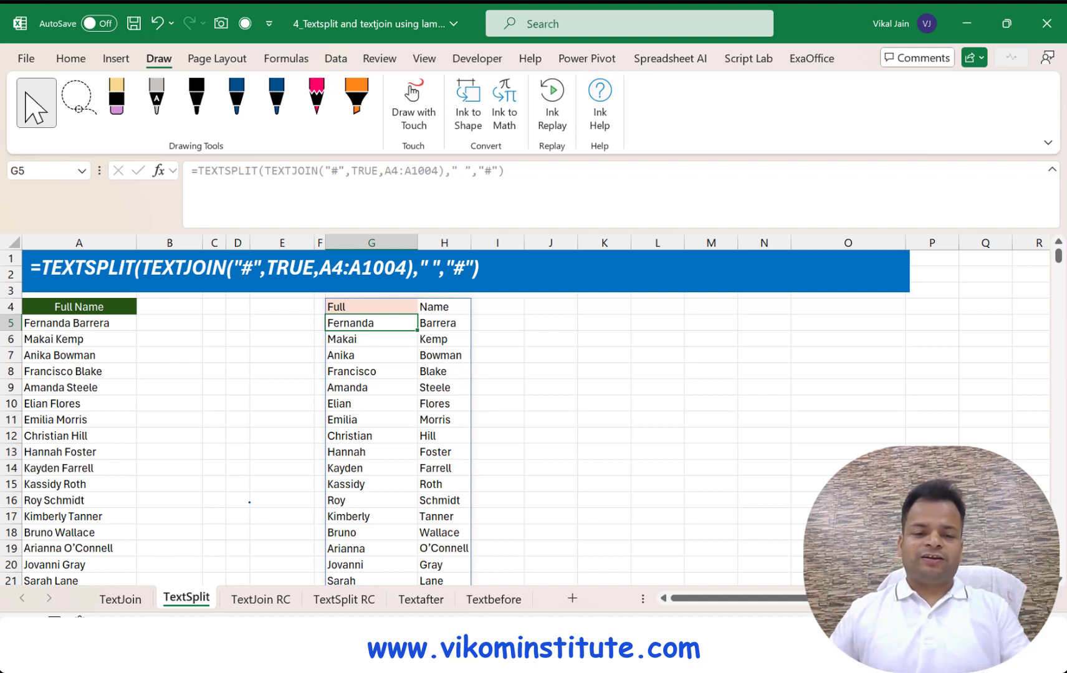
- Start a TEXTSPLIT formula in G4 of the TextSplit RC sheet with the joined string in K5 as its text argument
left_click(343, 599)
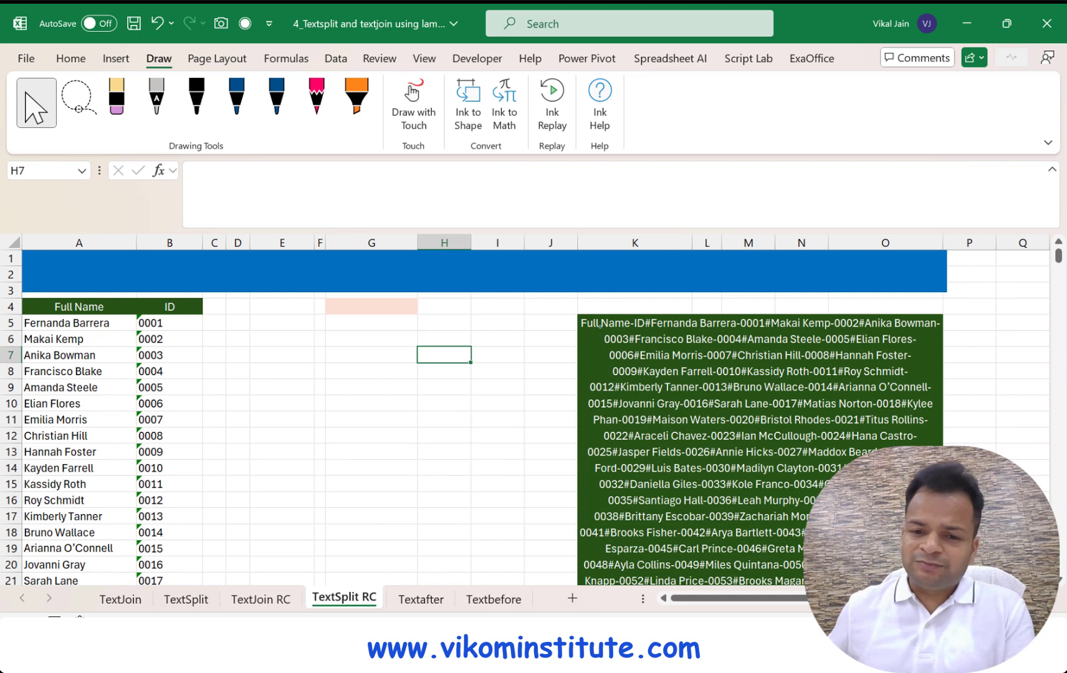
left_click_drag(565, 421, 333, 436)
left_click_drag(404, 500, 391, 339)
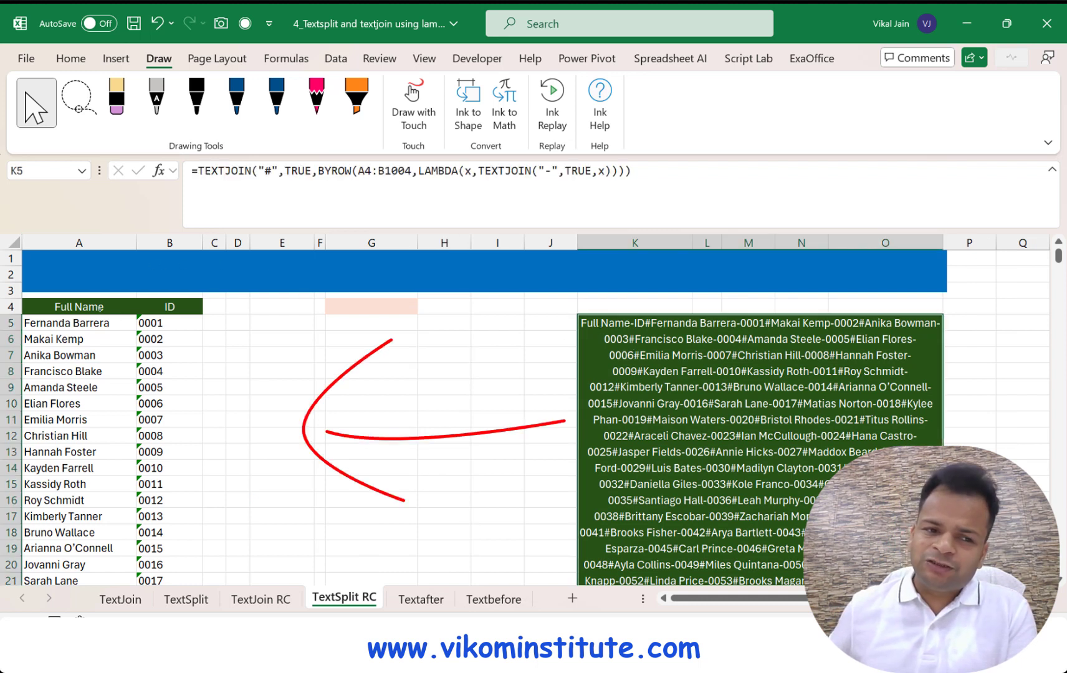
left_click(382, 304)
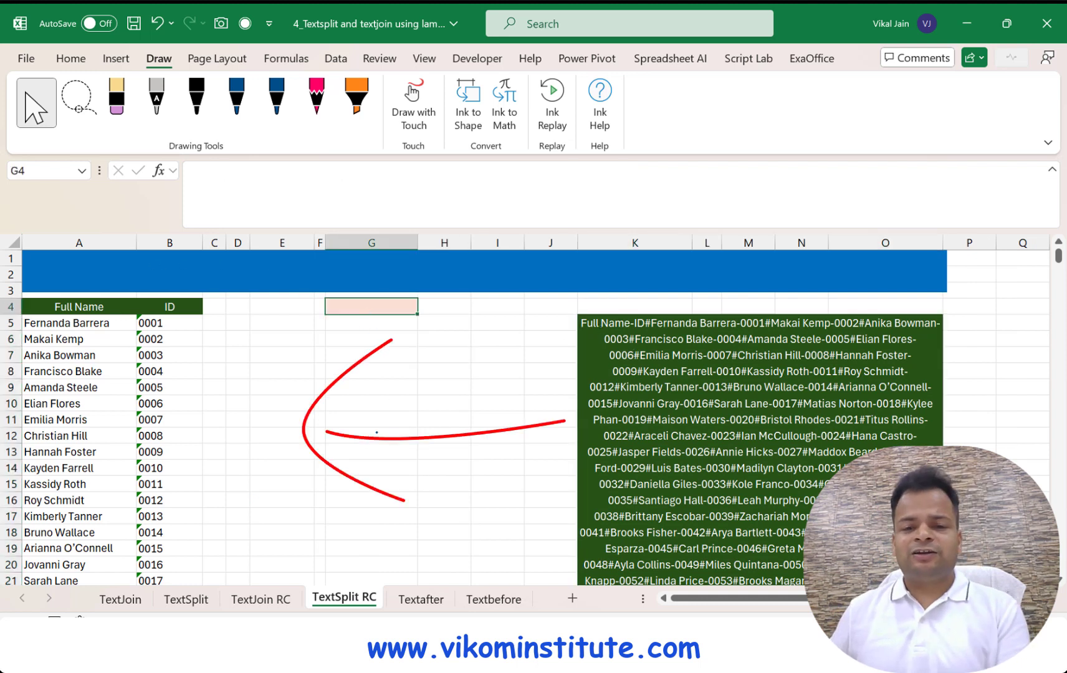
type("=text")
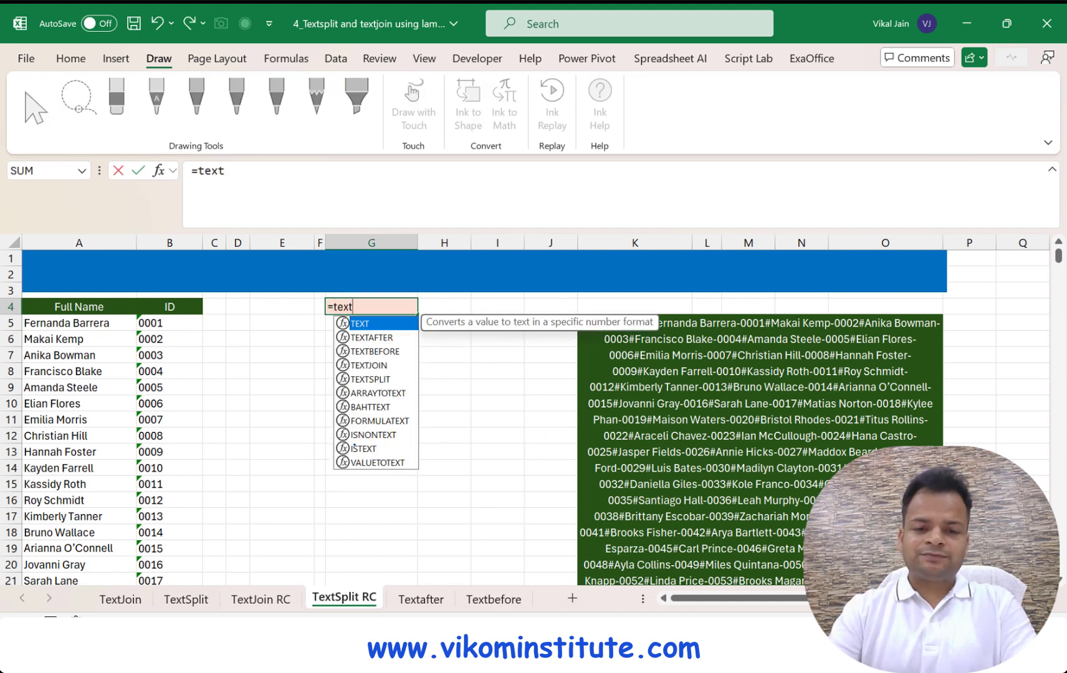
key("Down")
key("Down")
key("Down")
key("Down")
key("Tab")
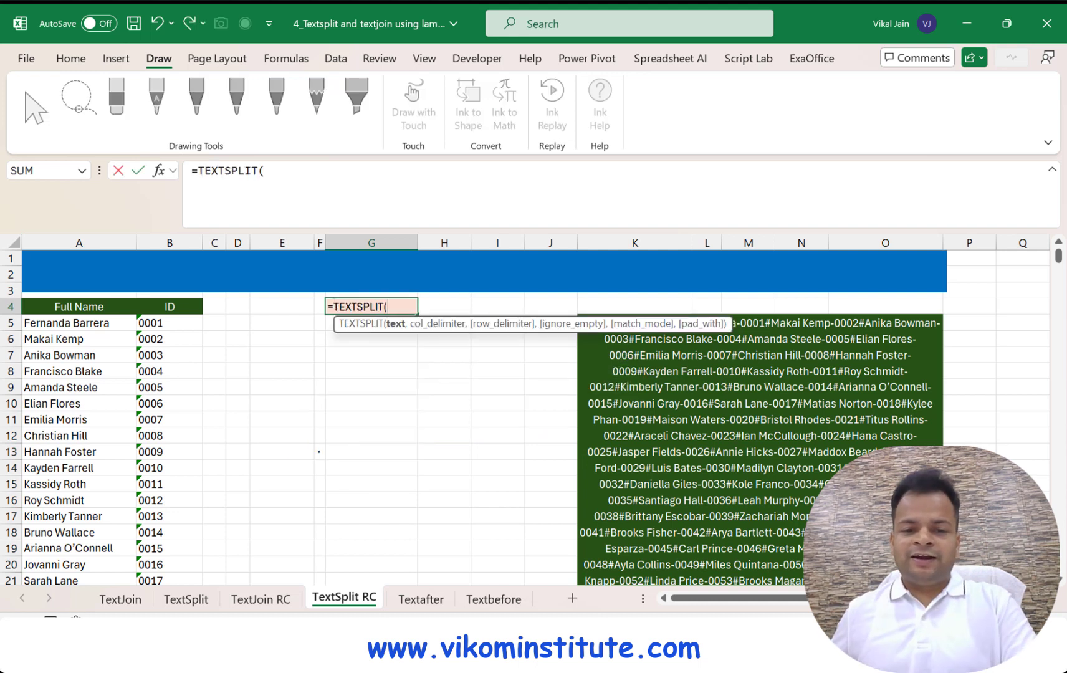
left_click(586, 323)
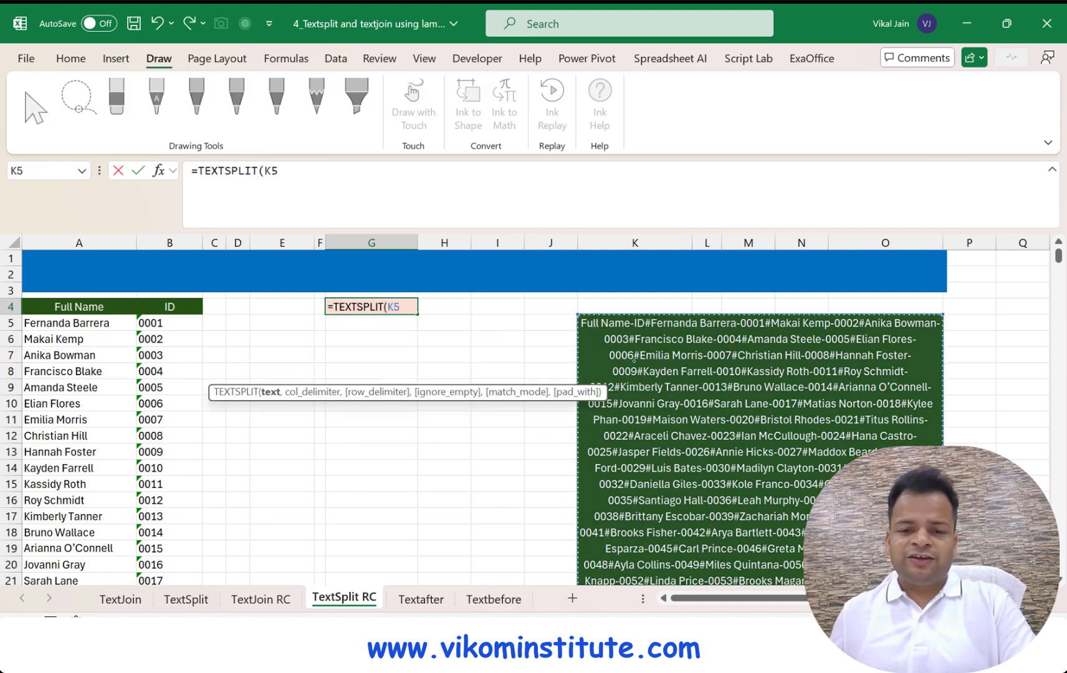
type(",")
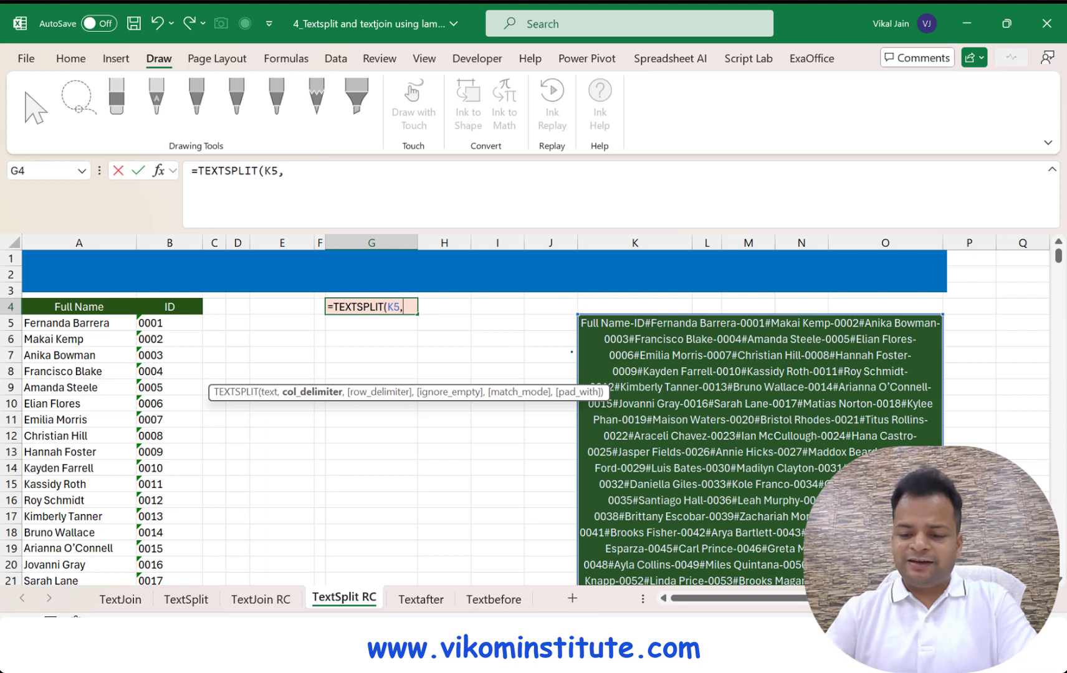
- Set "-" as column delimiter and "#" as row delimiter in G4, and commit =TEXTSPLIT(K5,"-","#")
type("\"-\",")
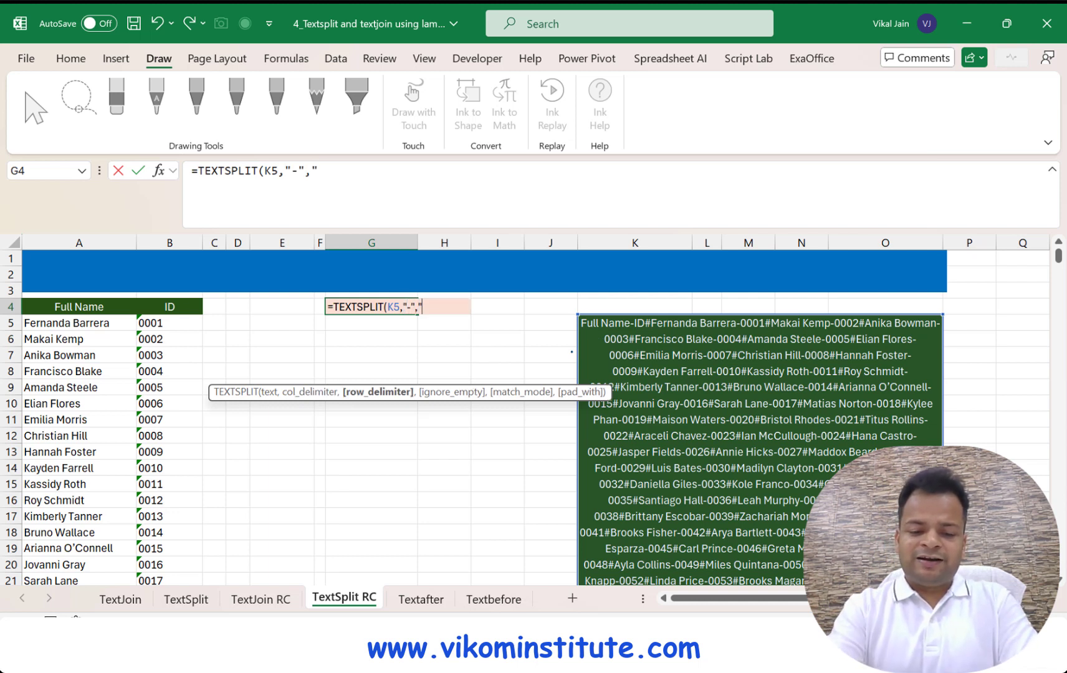
type("\"#\"")
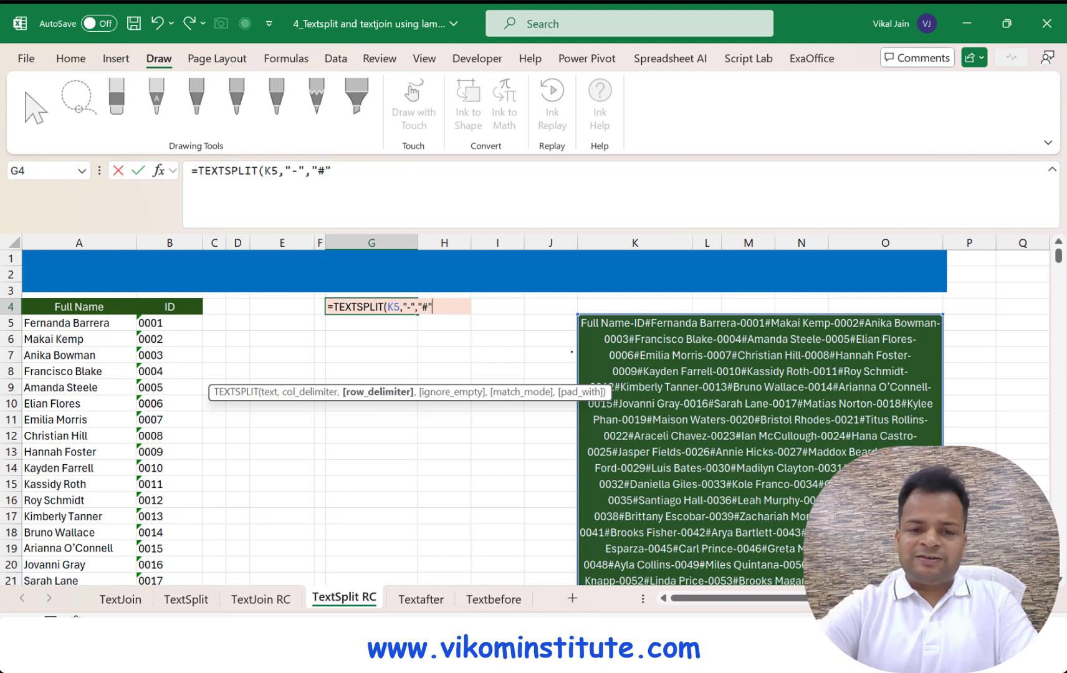
type(")")
key("Return")
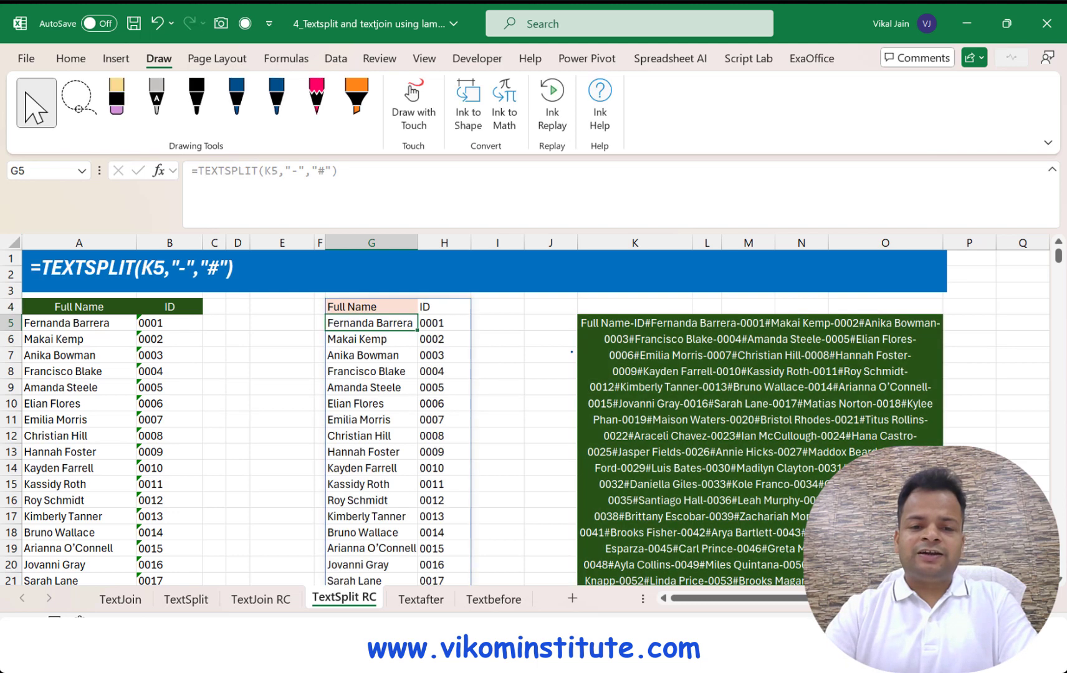
left_click_drag(566, 420, 325, 436)
mouse_move(405, 500)
left_mouse_down()
mouse_move(337, 469)
mouse_move(393, 340)
left_mouse_up()
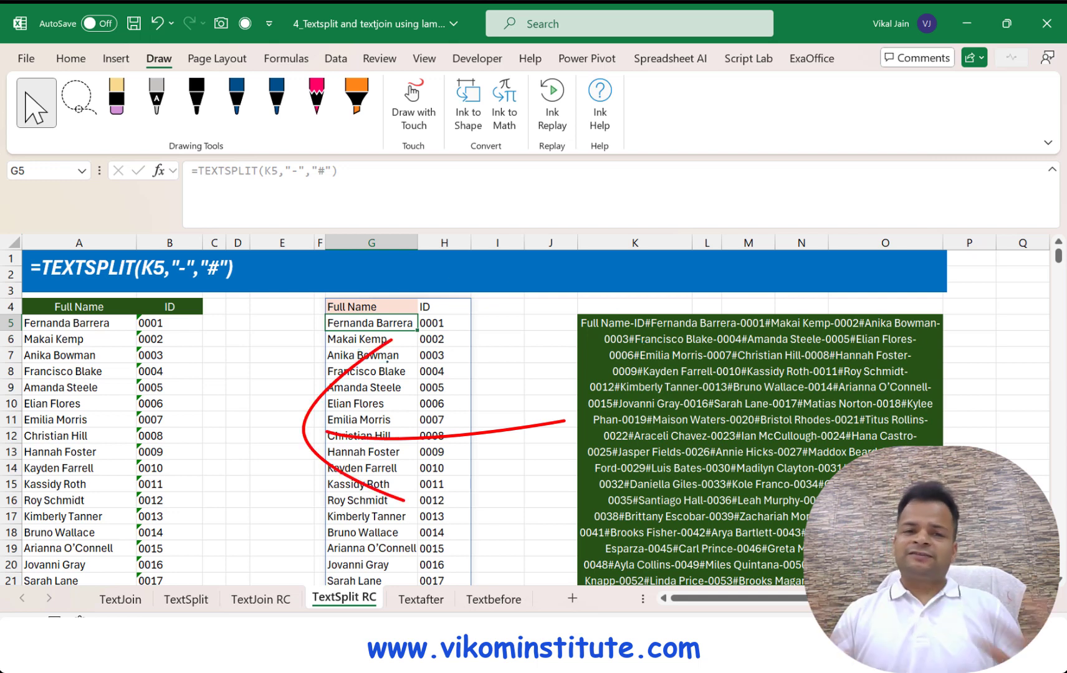
key("Escape")
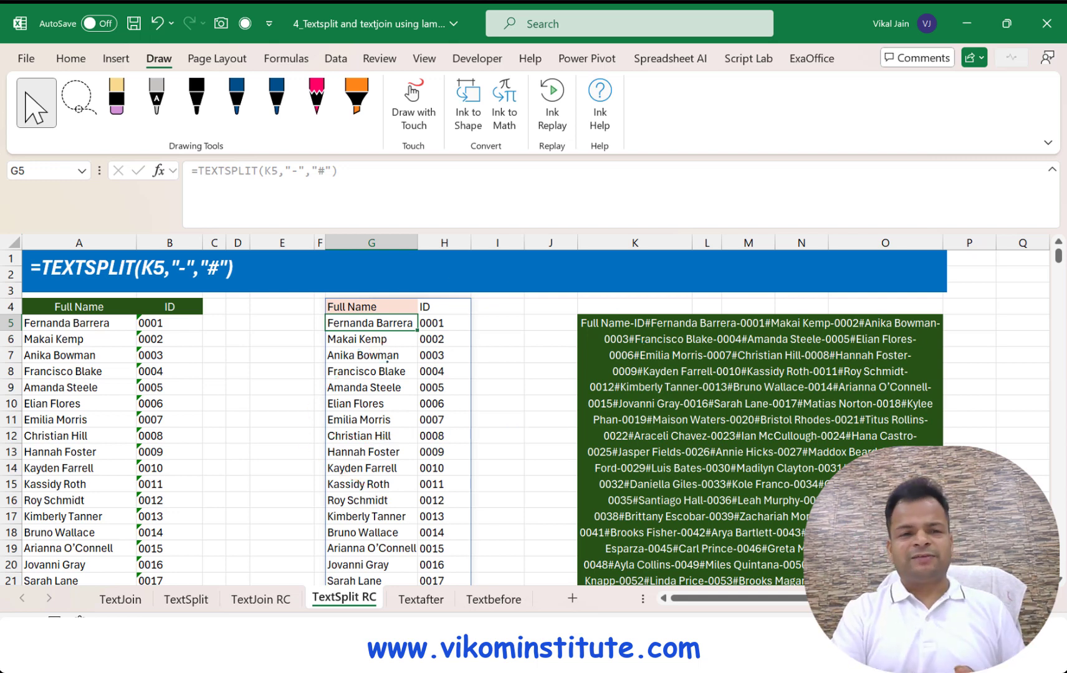
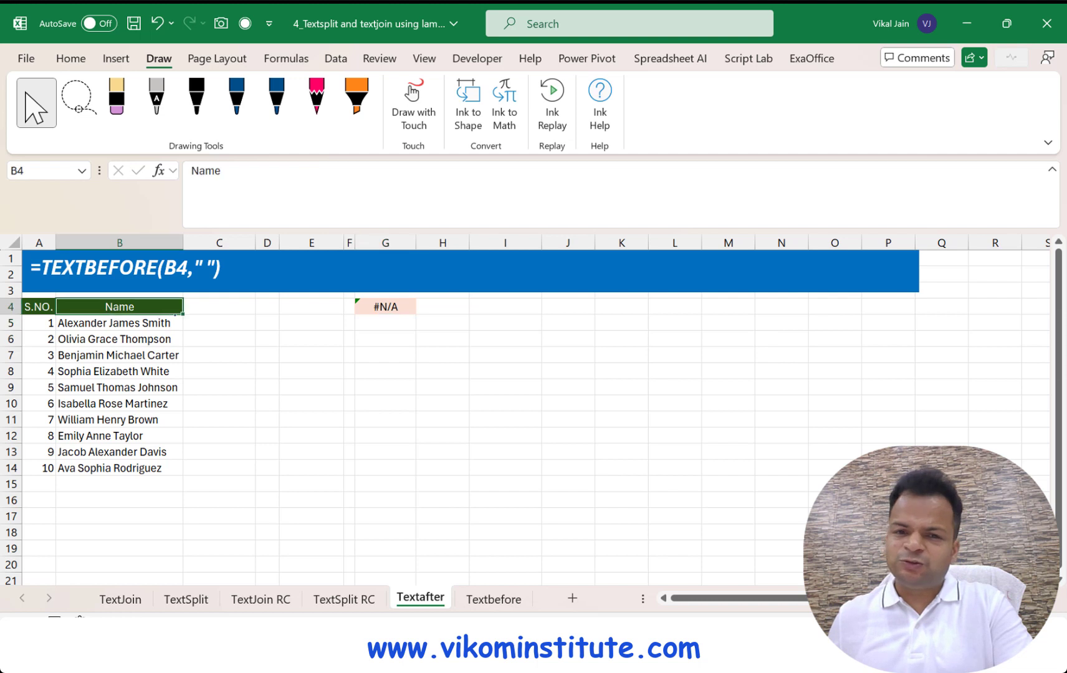
- Try filling the TEXTBEFORE formula on the Textafter sheet from G4 down to G14, and undo the fill
left_click(410, 306)
left_click_drag(416, 314, 399, 471)
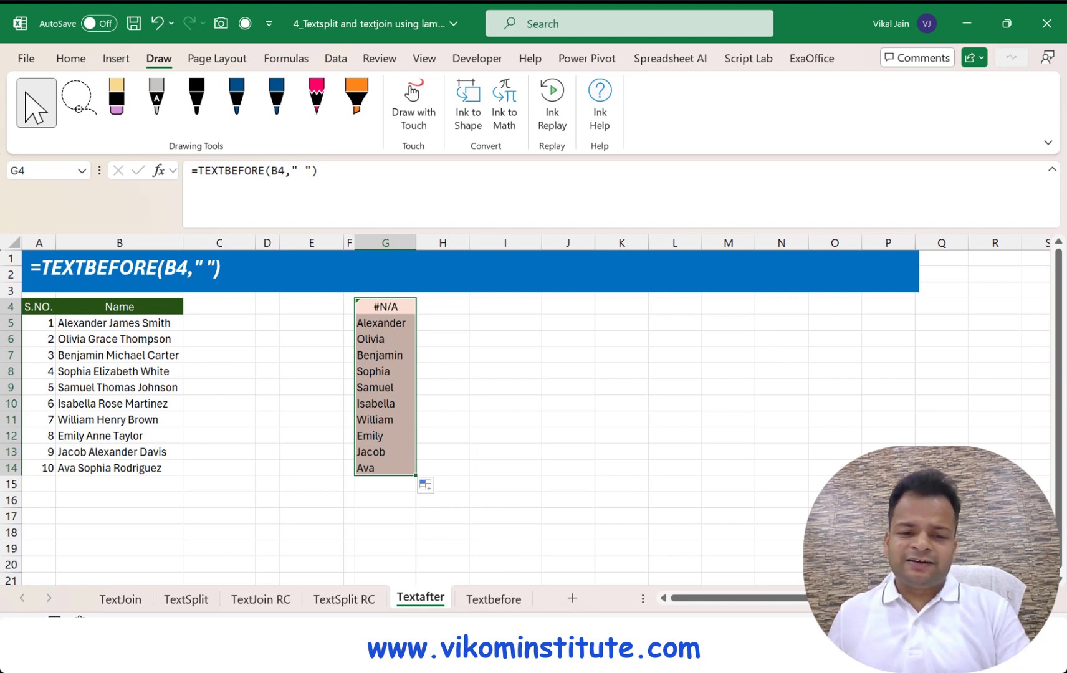
left_click_drag(402, 255, 666, 419)
left_click_drag(666, 255, 401, 419)
key("ctrl+z")
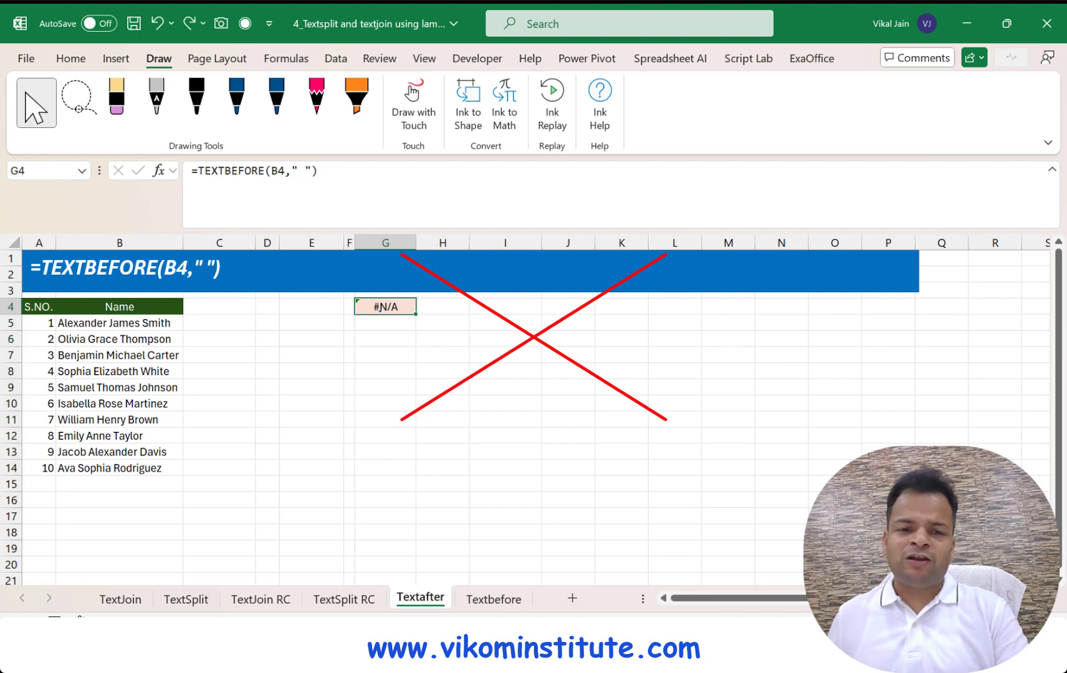
key("Escape")
- Replace the text argument in G4 with the range B4:B14 and commit =TEXTBEFORE(B4:B14," ")
key("F2")
left_click(443, 307)
left_click_drag(120, 306, 182, 475)
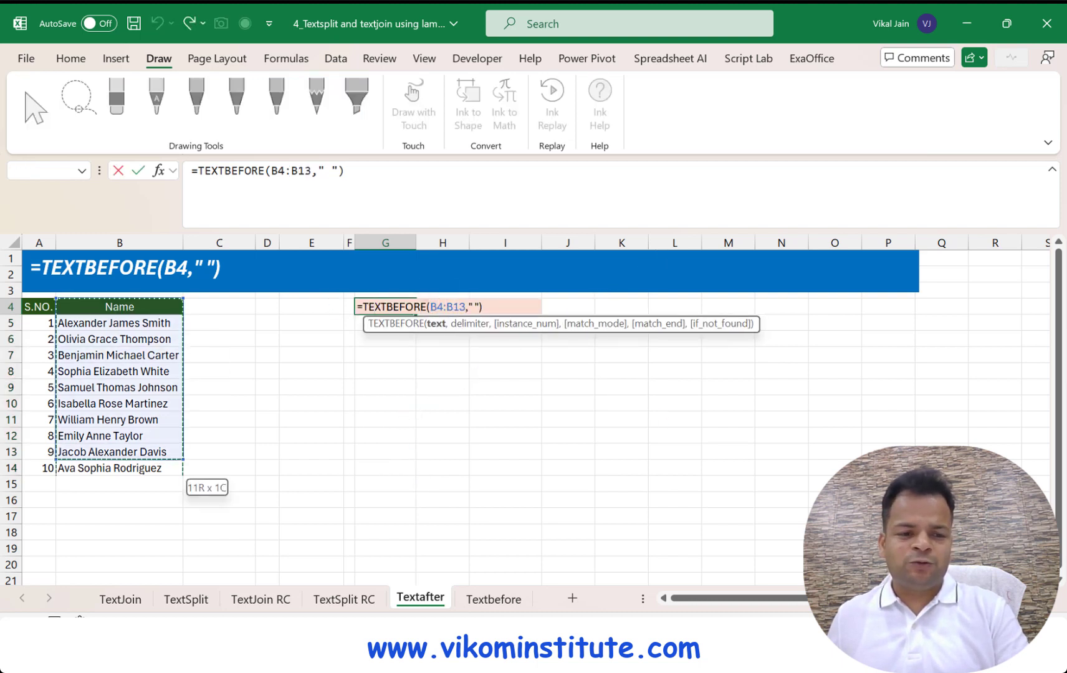
key("Return")
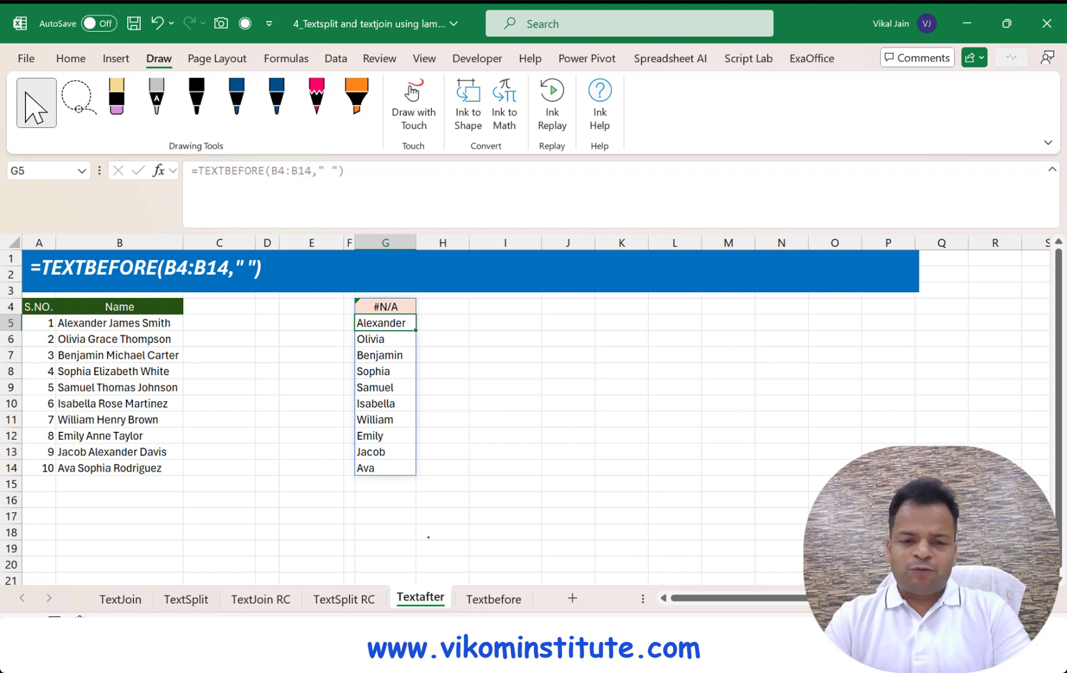
- Add -1 as the instance number in G4 and commit =TEXTBEFORE(B4:B14," ",-1)
key("Up")
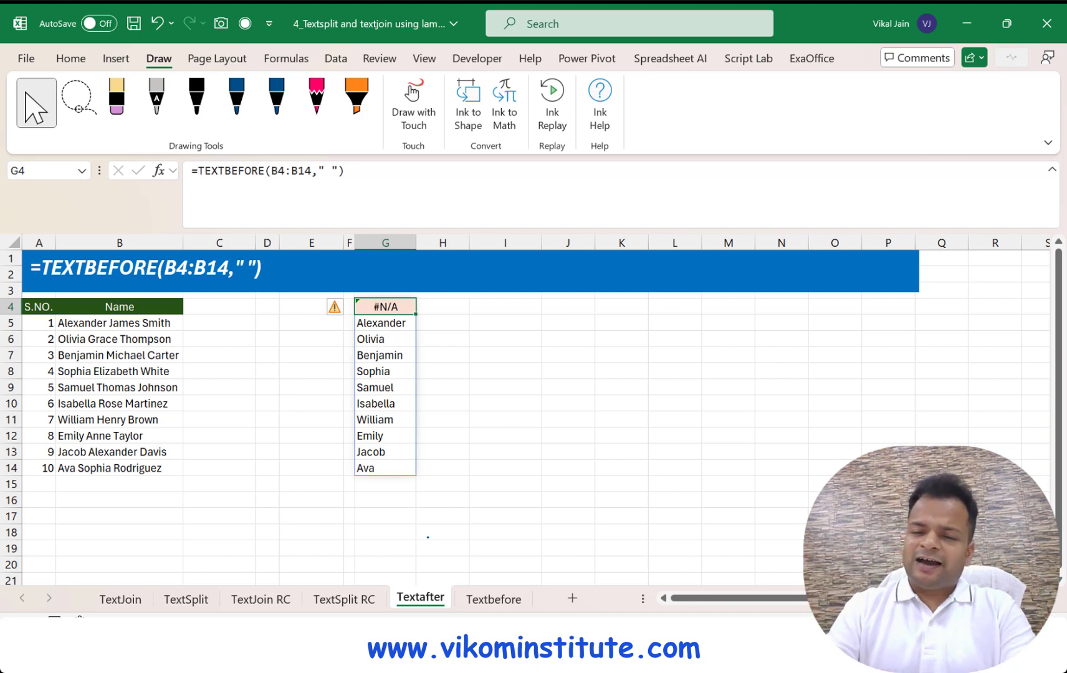
key("F2")
key("Left")
type(",")
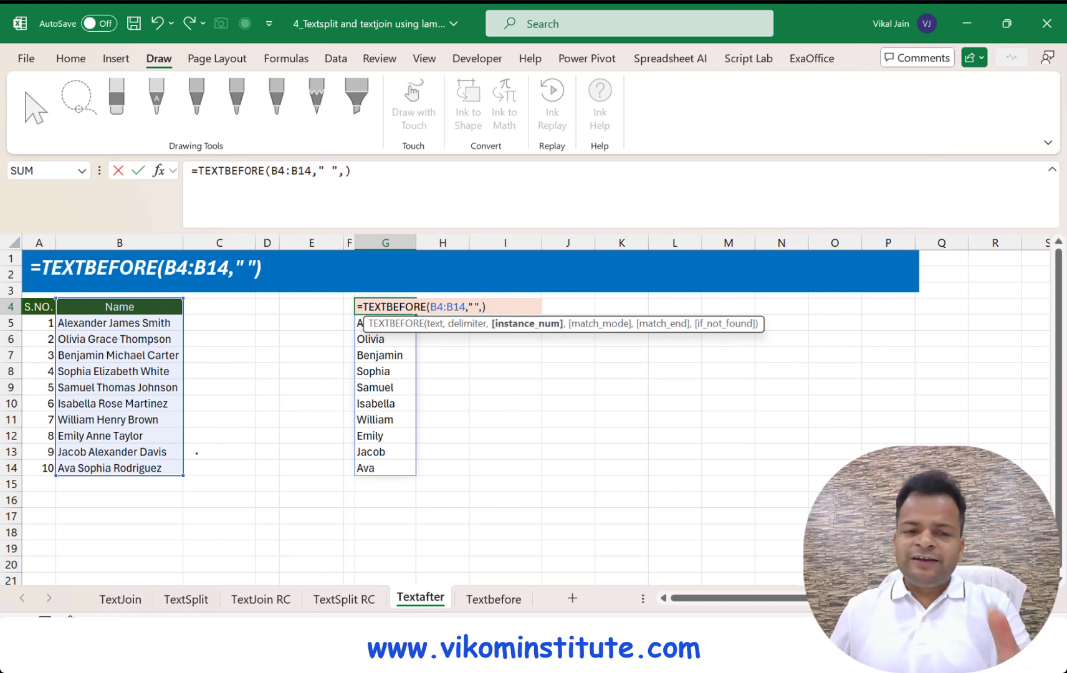
left_click_drag(363, 531, 124, 541)
left_click_drag(203, 610, 190, 448)
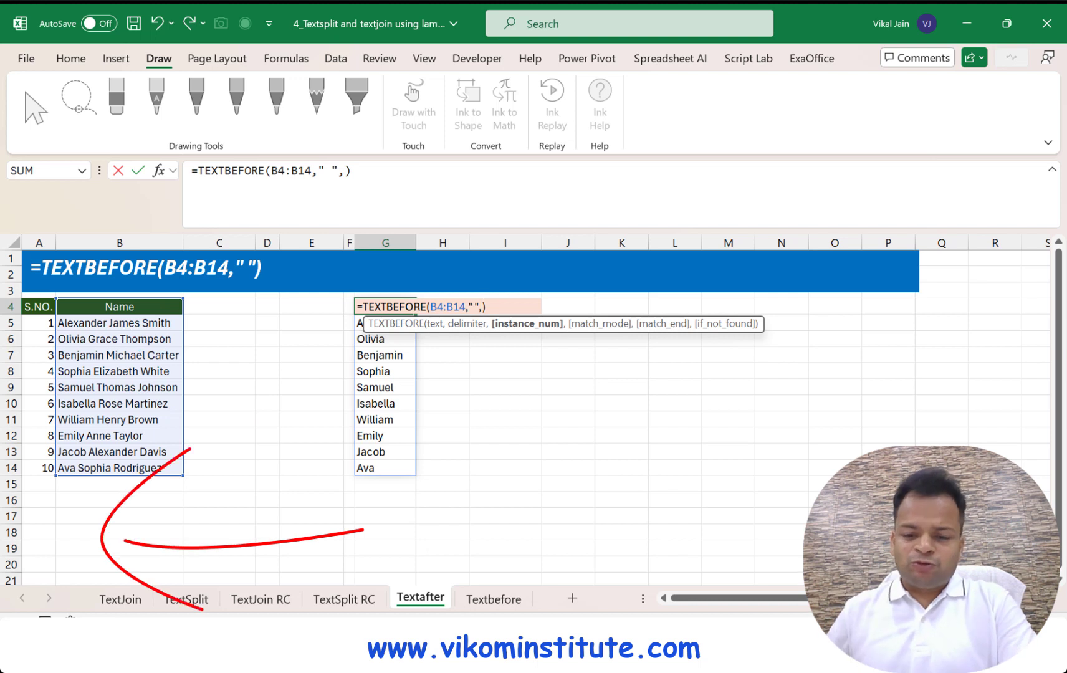
type("-1")
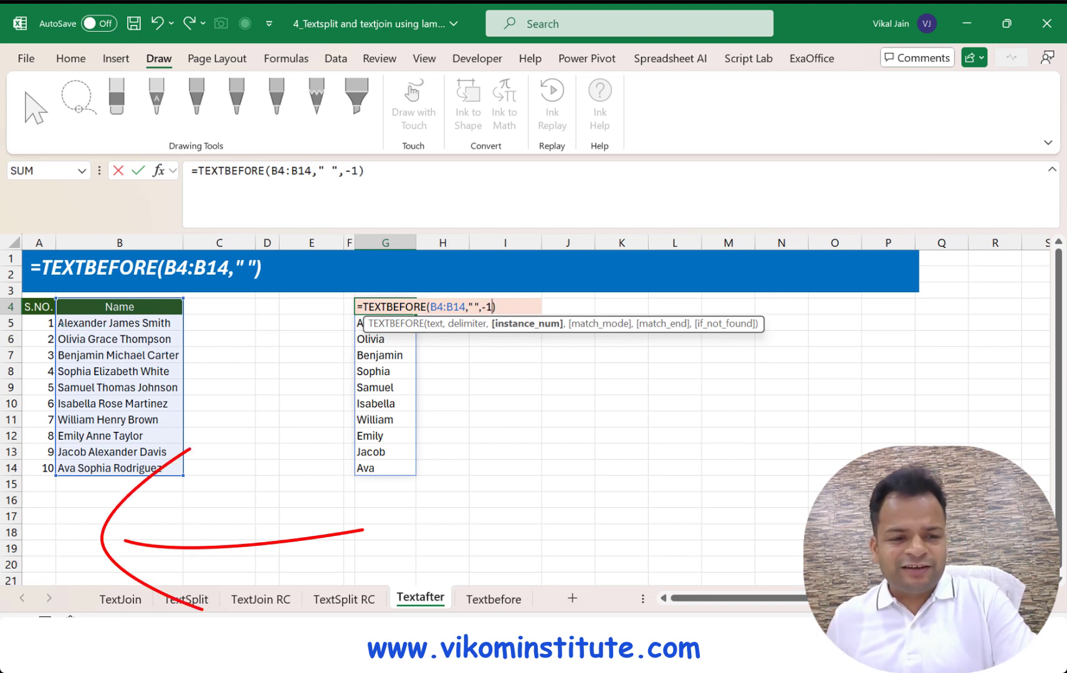
key("Escape")
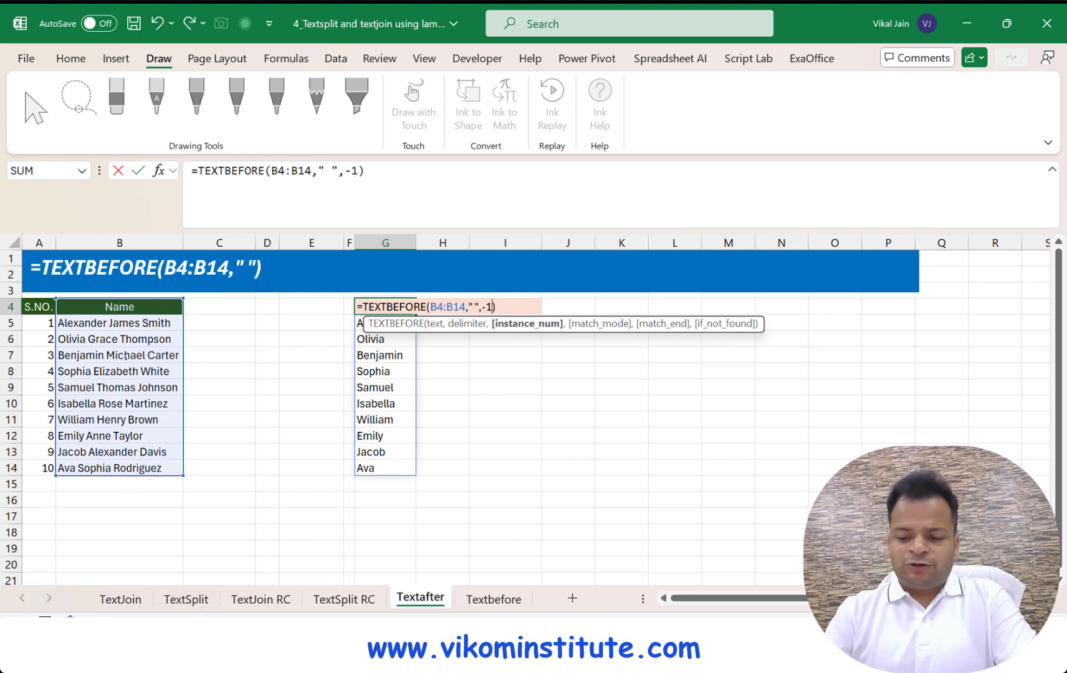
key("Return")
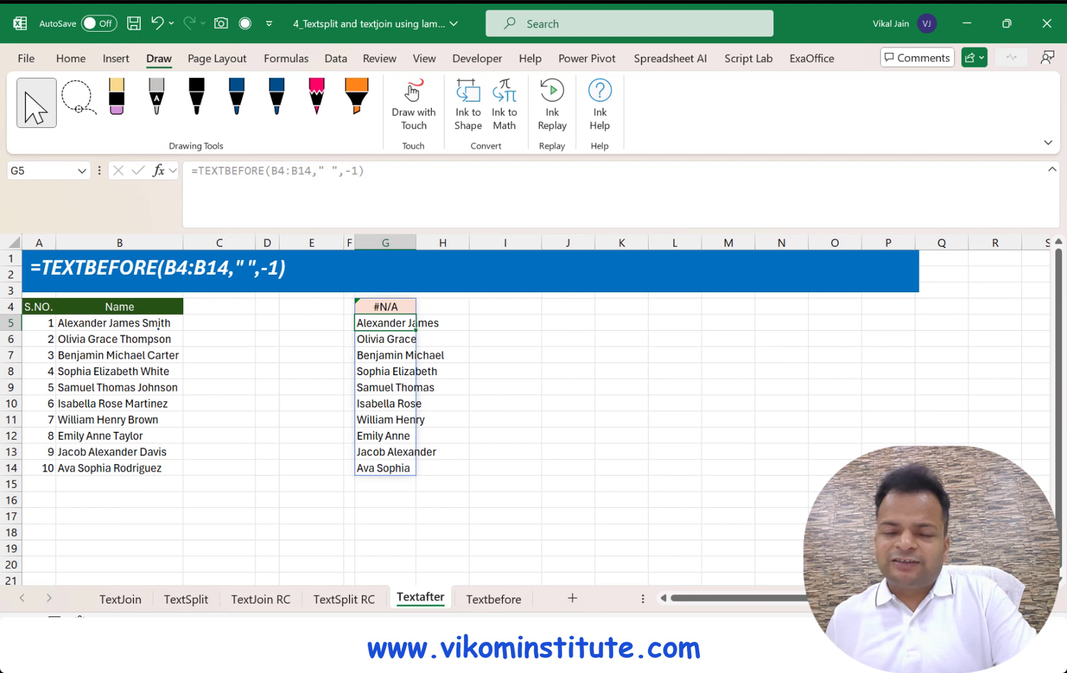
- Undo the instance number added to the TEXTBEFORE formula in G4
left_click_drag(363, 531, 124, 540)
mouse_move(202, 610)
left_mouse_down()
mouse_move(107, 564)
mouse_move(190, 448)
left_mouse_up()
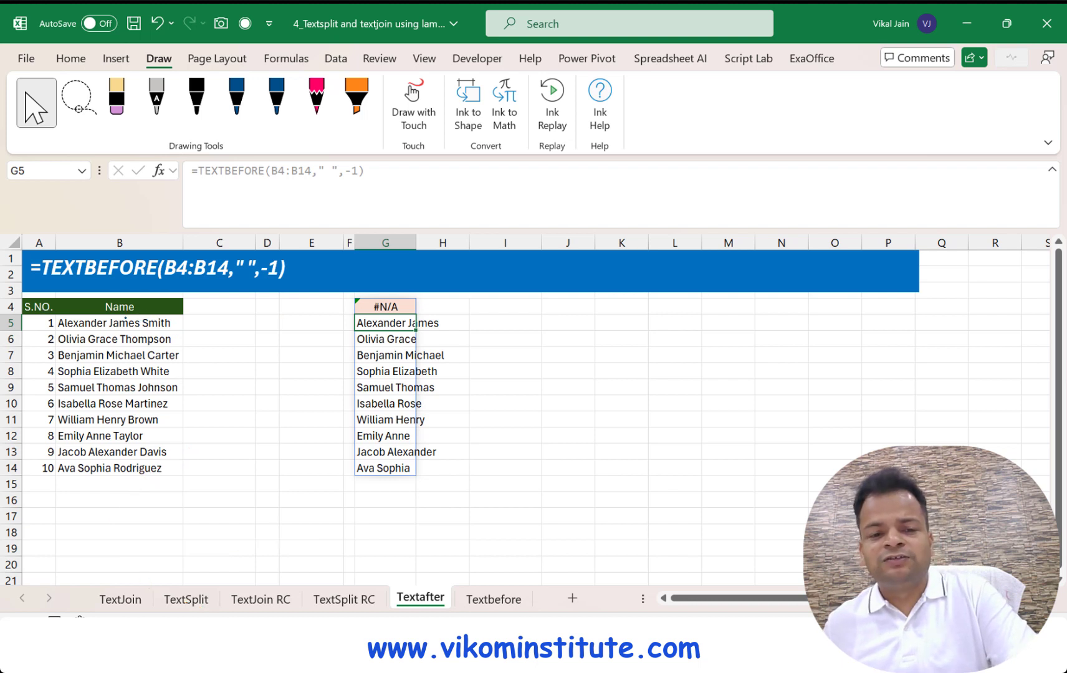
left_click(385, 306)
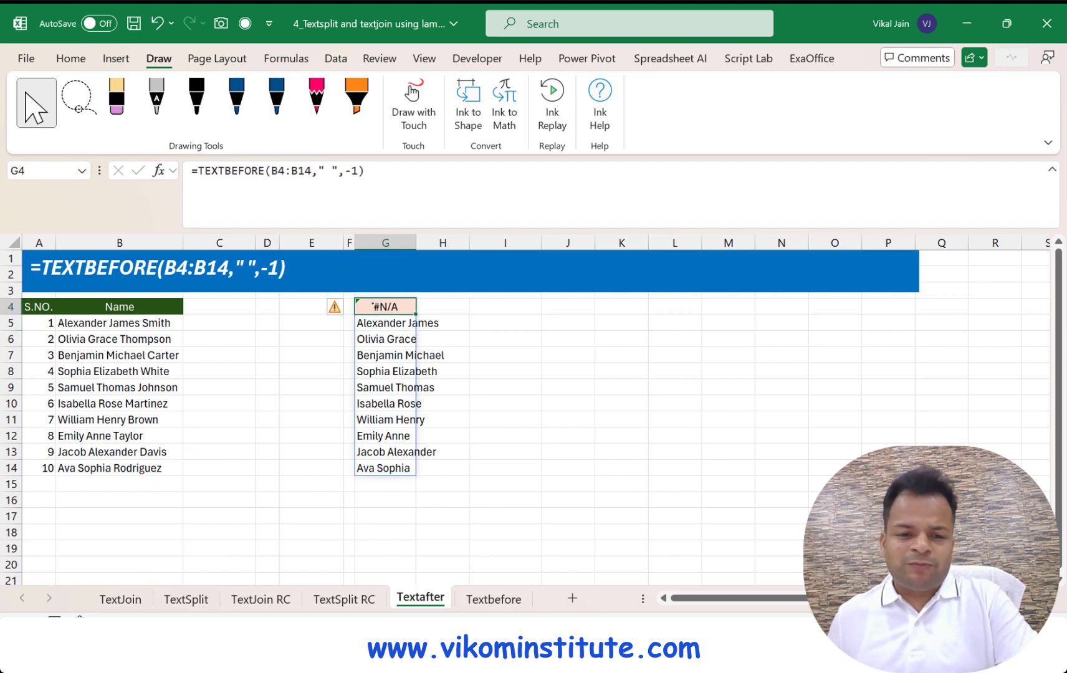
key("ctrl+z")
key("ctrl+z")
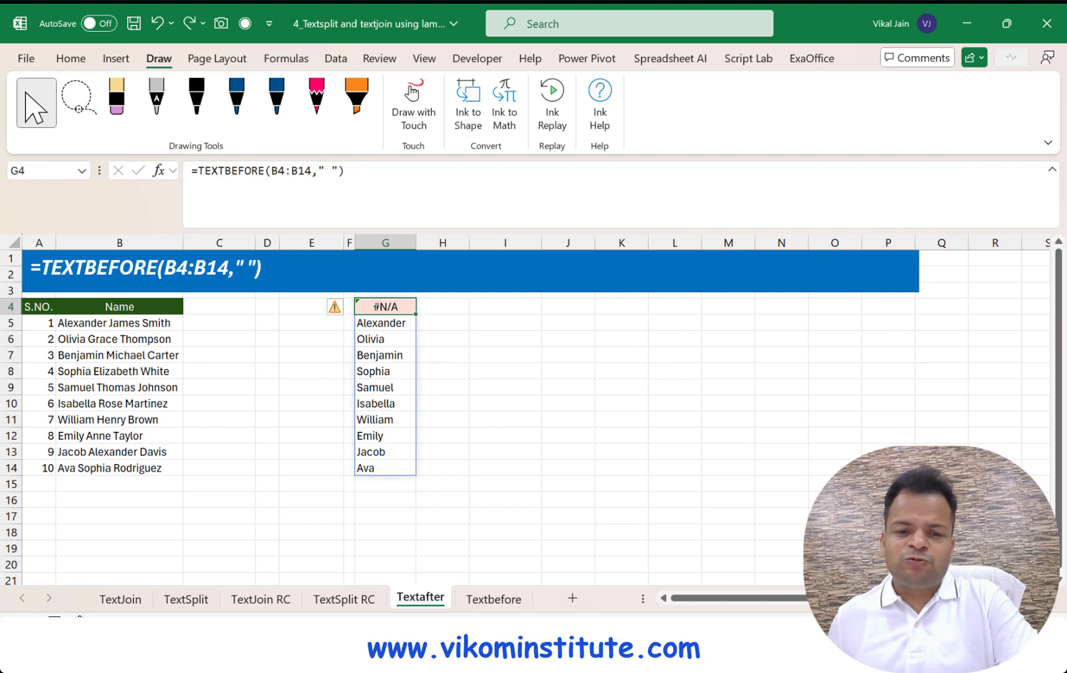
- Set the match_end argument in G4 to 1, skipping the instance number and match mode, and commit =TEXTBEFORE(B4:B14," ",,,1)
key("F2")
key("Left")
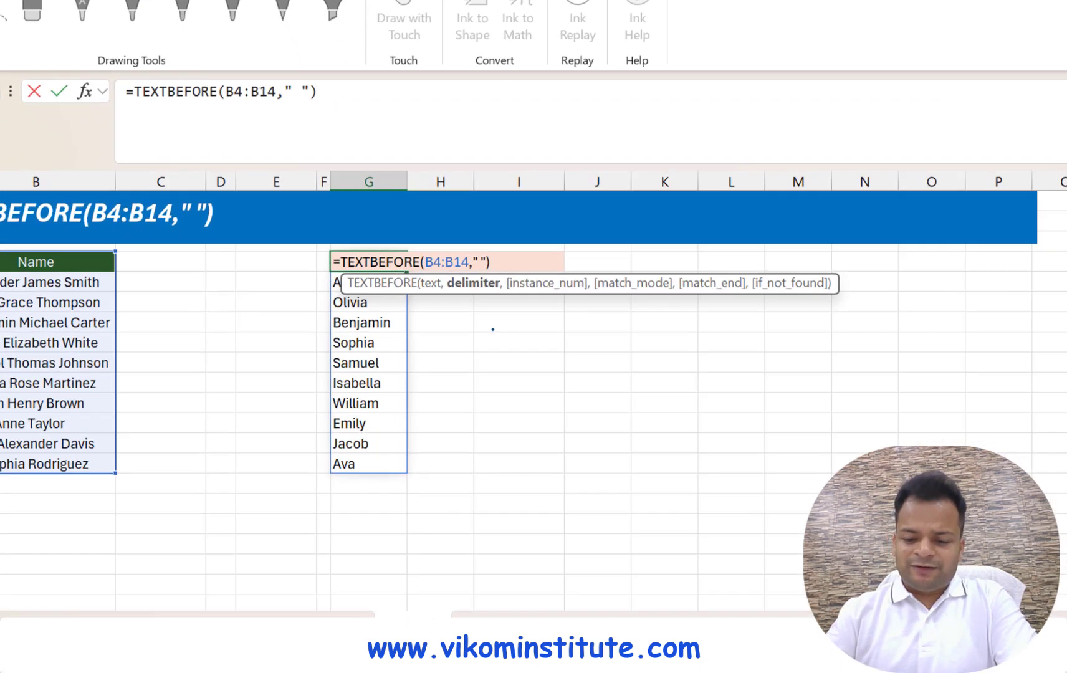
type(",,")
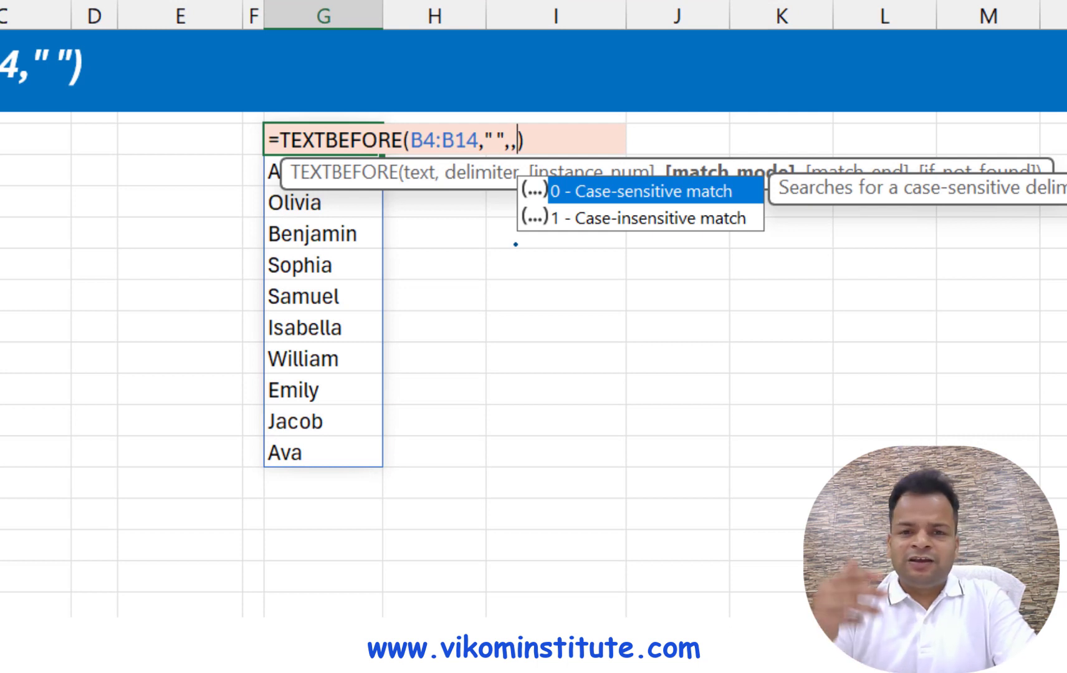
type(",")
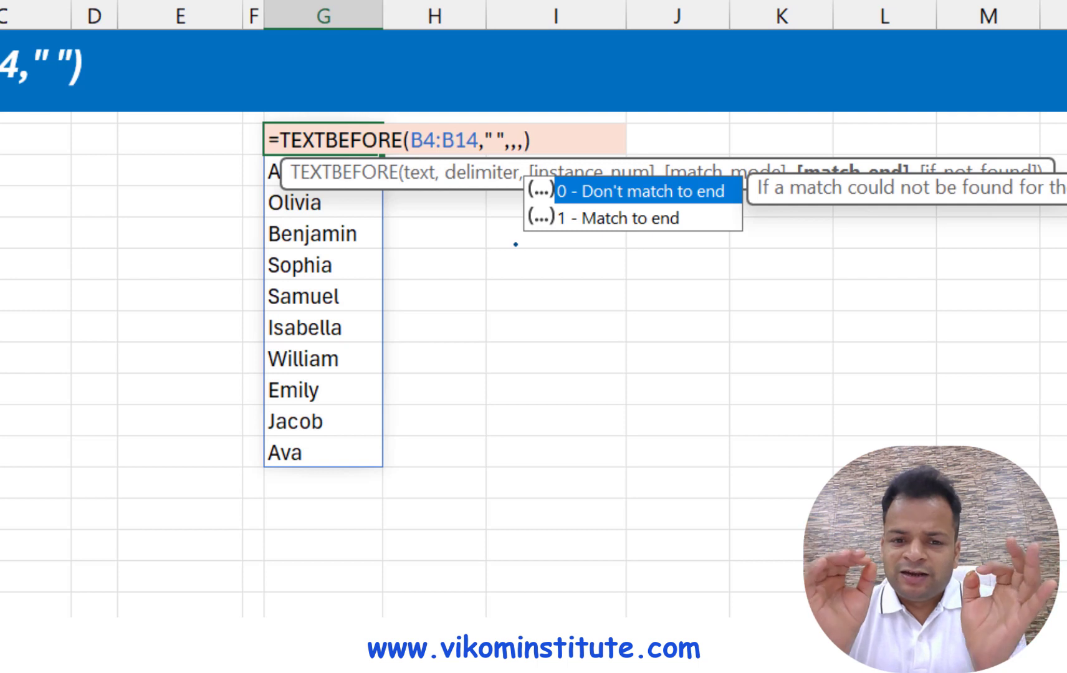
type("1")
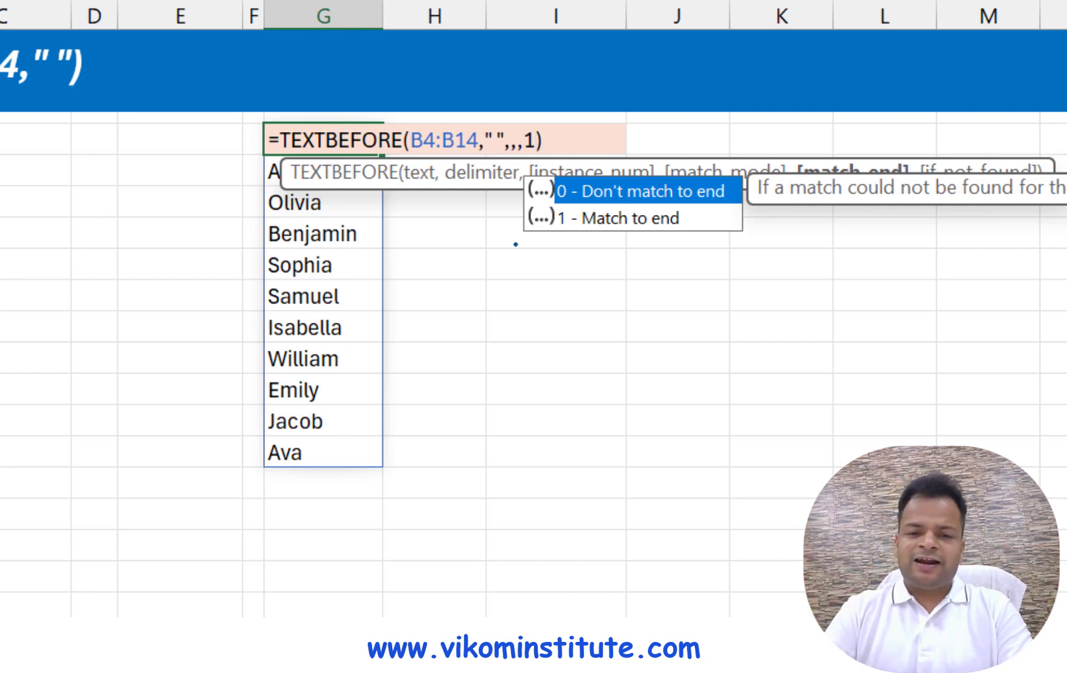
key("Return")
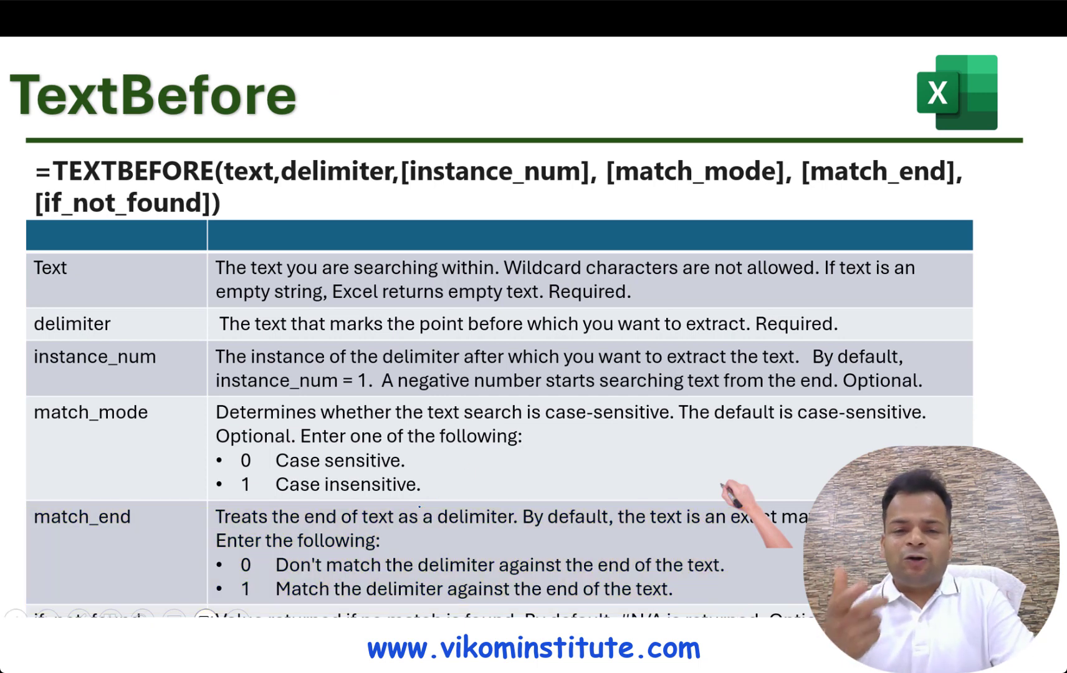
- Switch back to the Excel workbook, open the Textbefore sheet and select cell G4
key("alt+Tab")
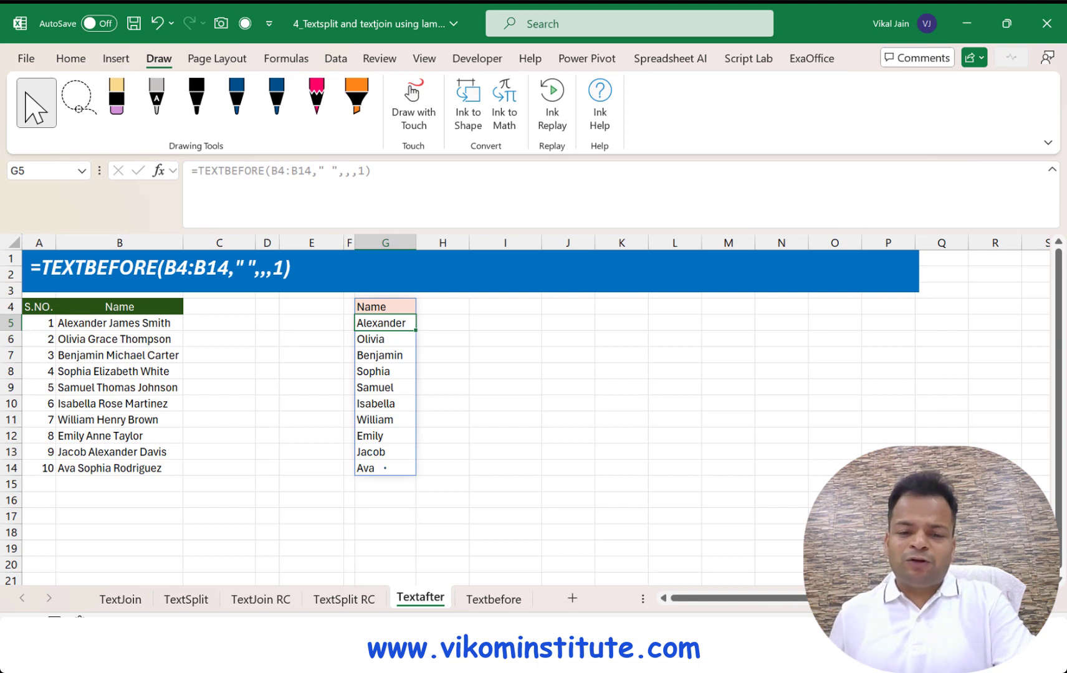
left_click(493, 598)
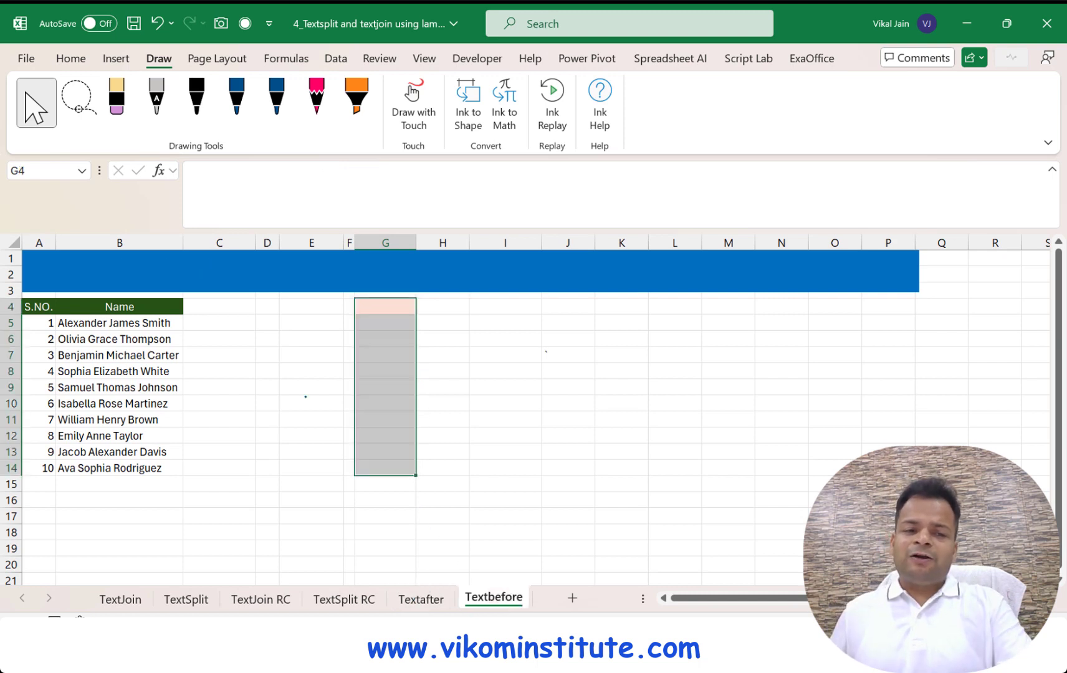
left_click(116, 324)
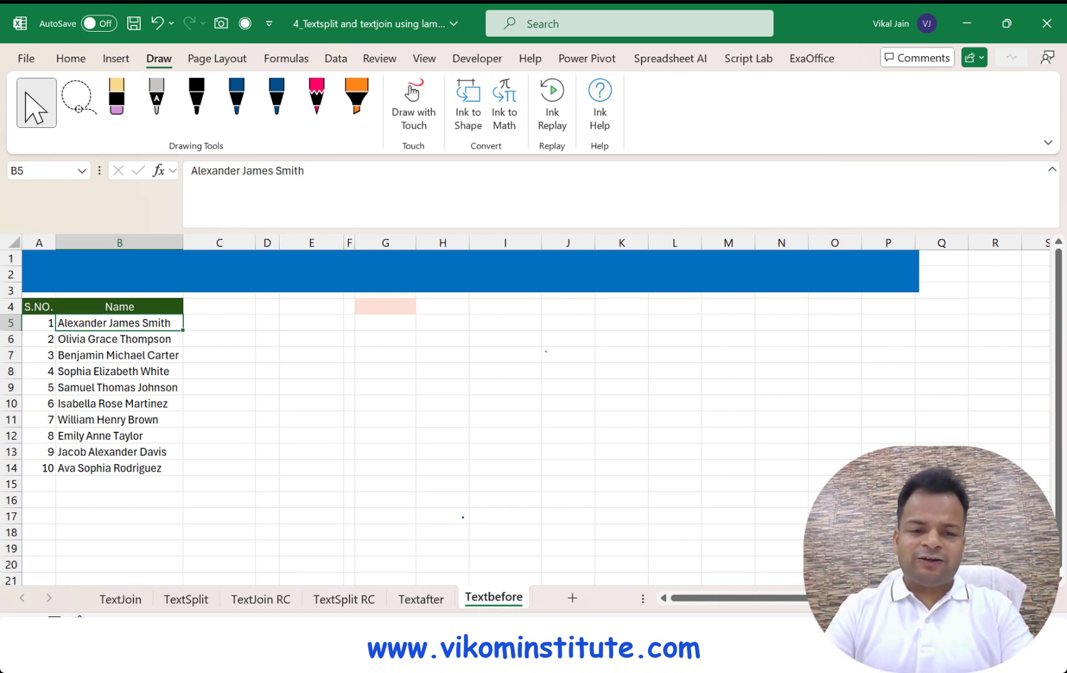
key("Right")
key("Right")
key("Right")
key("Right")
key("Right")
key("Up")
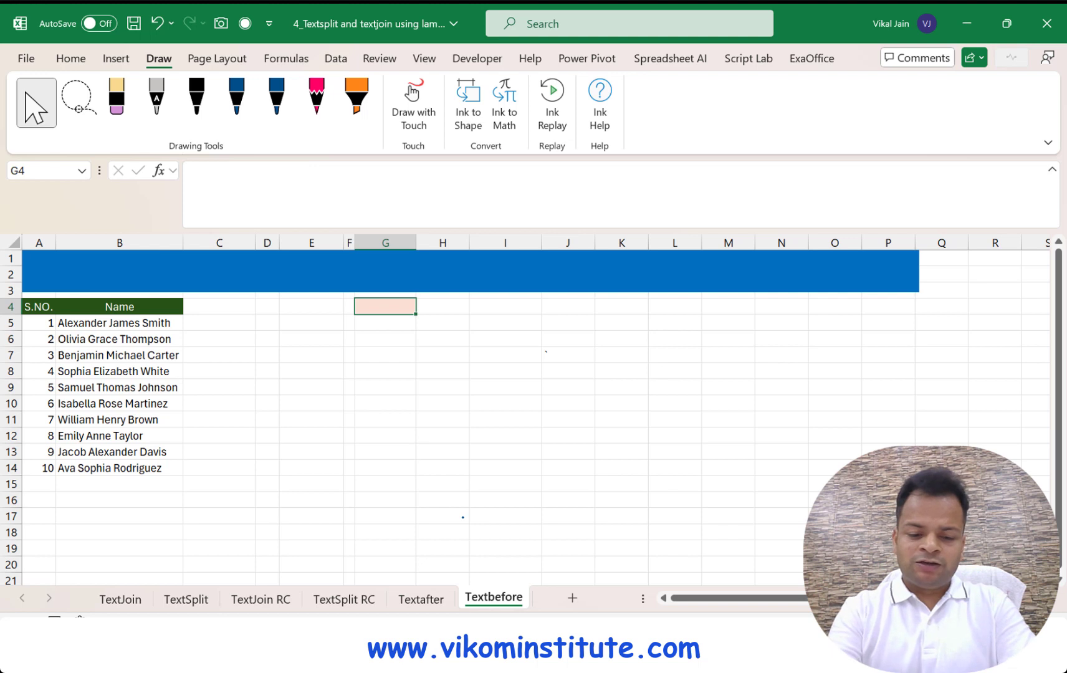
- Start a TEXTBEFORE formula in G4 with the name range B4:B14 as its text argument
type("=tex")
key("Down")
key("Down")
key("Tab")
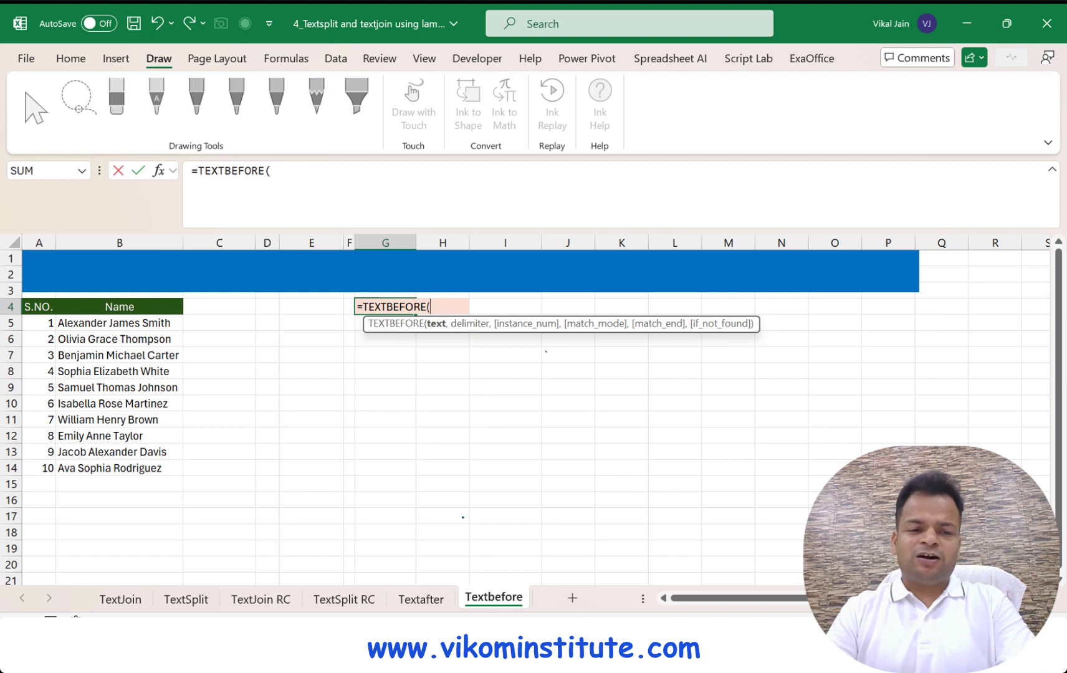
key("Left")
key("Left")
key("Left")
key("Left")
key("Left")
key("ctrl+shift+Down")
type(",")
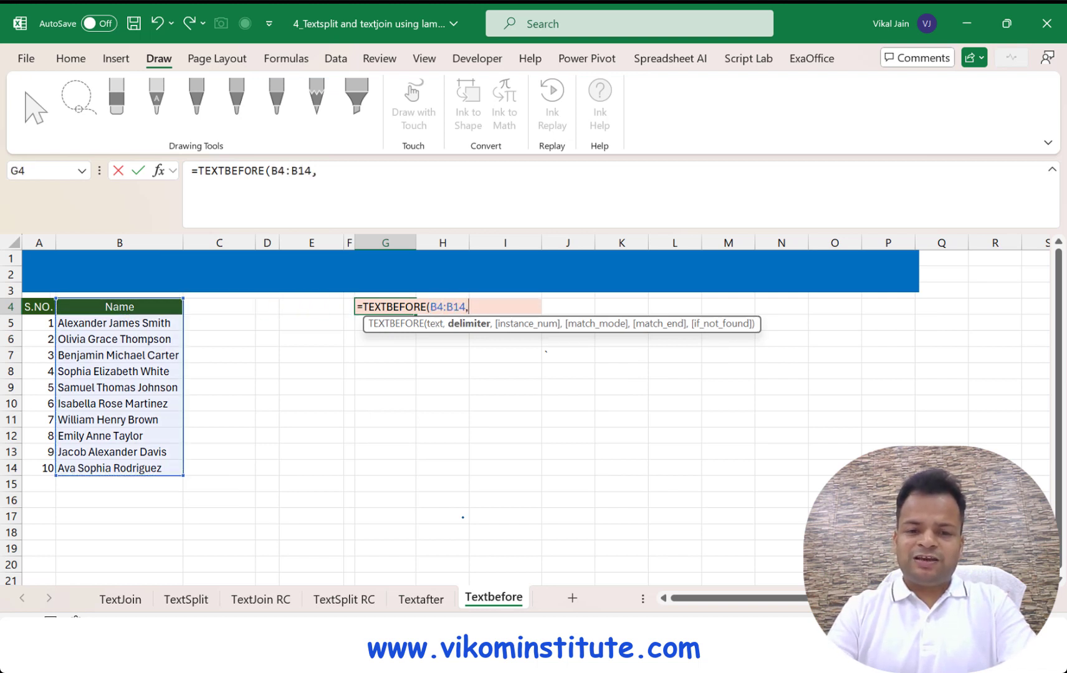
- Give TEXTBEFORE " " as delimiter and -1 as instance number, and commit =TEXTBEFORE(B4:B14," ",-1)
type("\" \",")
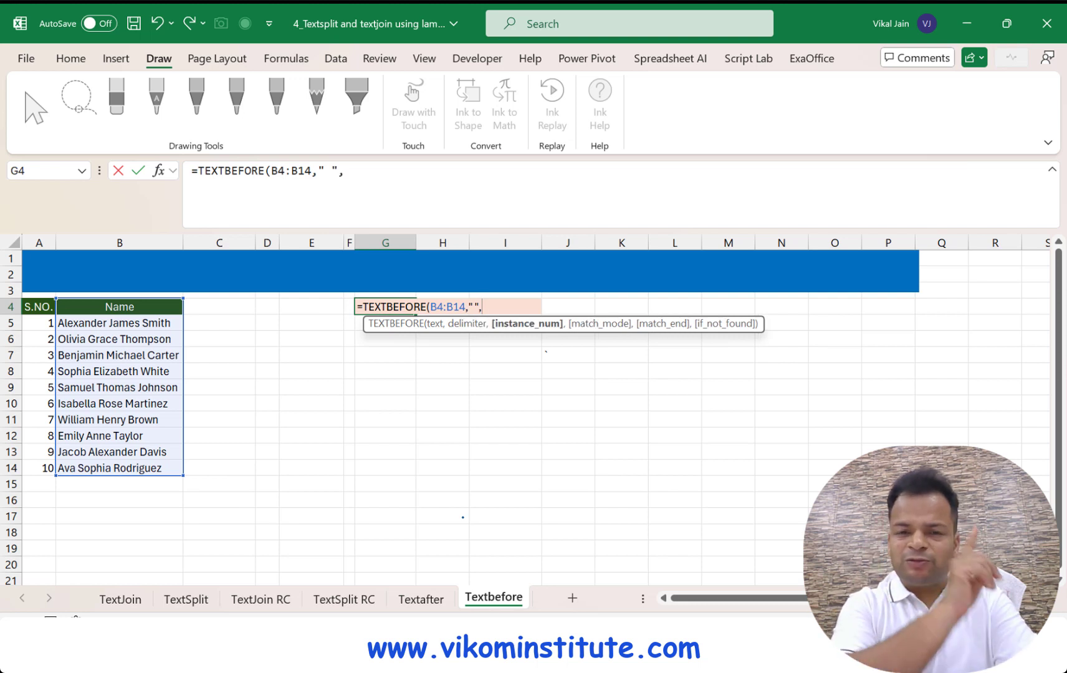
type("-1")
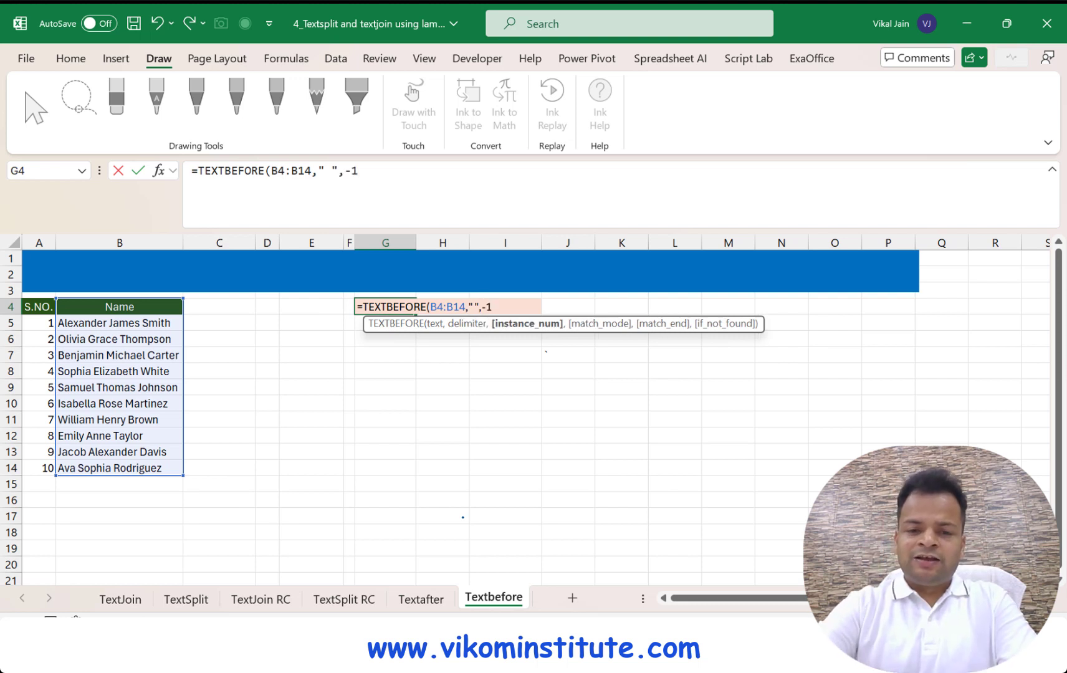
type(")")
key("Return")
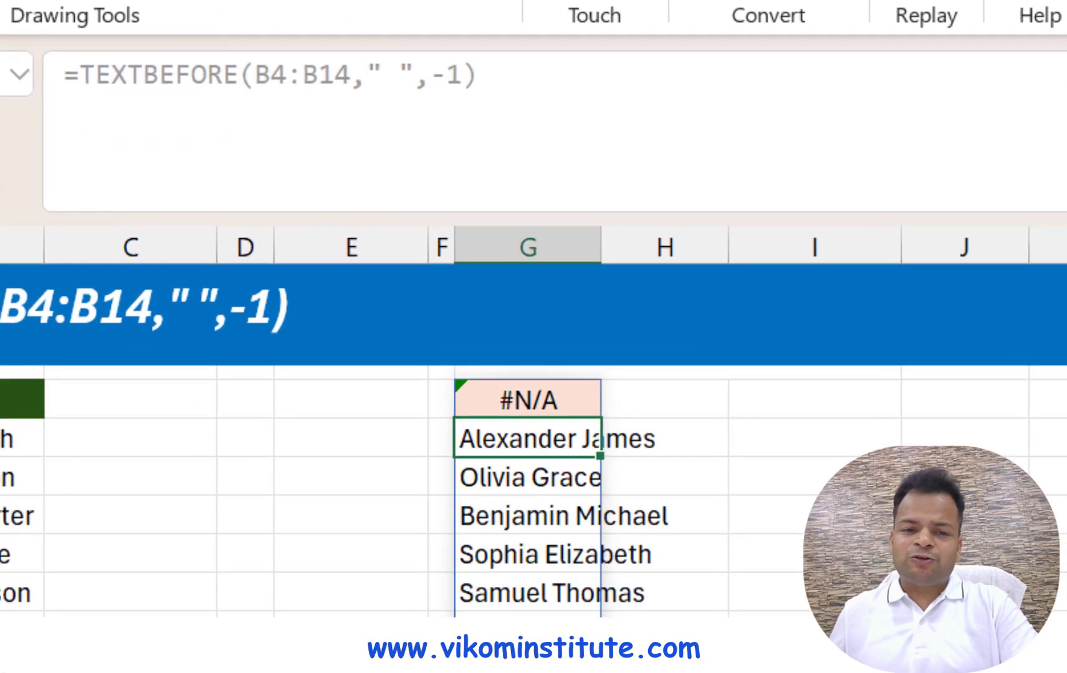
- Wrap the G4 formula in TEXTAFTER with delimiter " ", committing =TEXTAFTER(TEXTBEFORE(B4:B14," ",-1)," ")
double_click(377, 306)
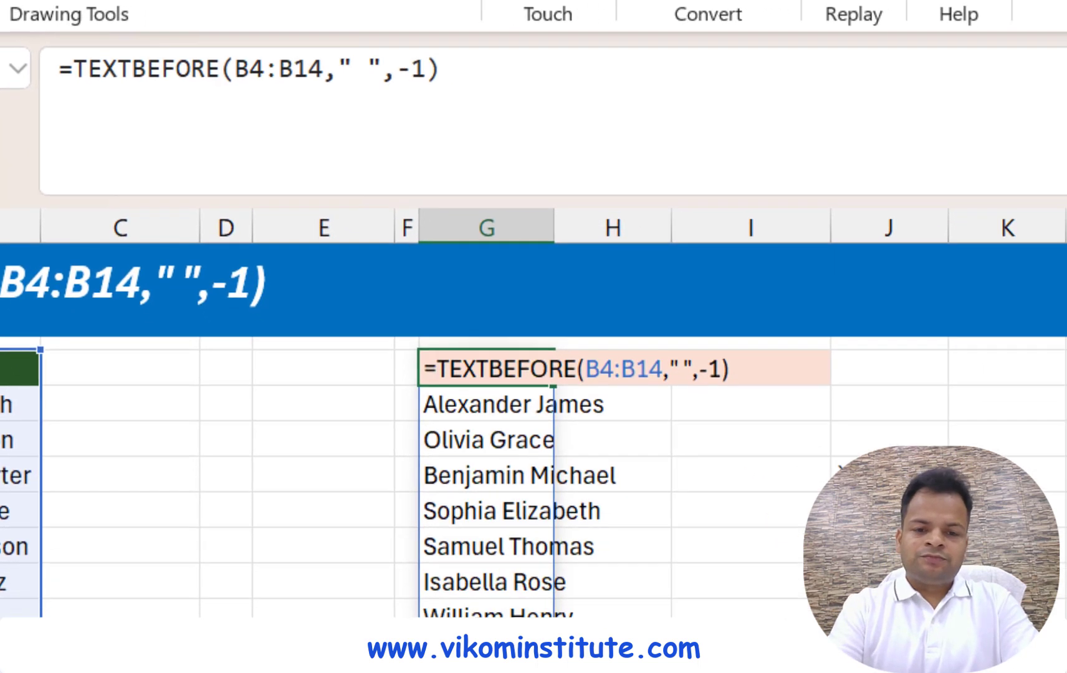
type("text")
key("Down")
key("Tab")
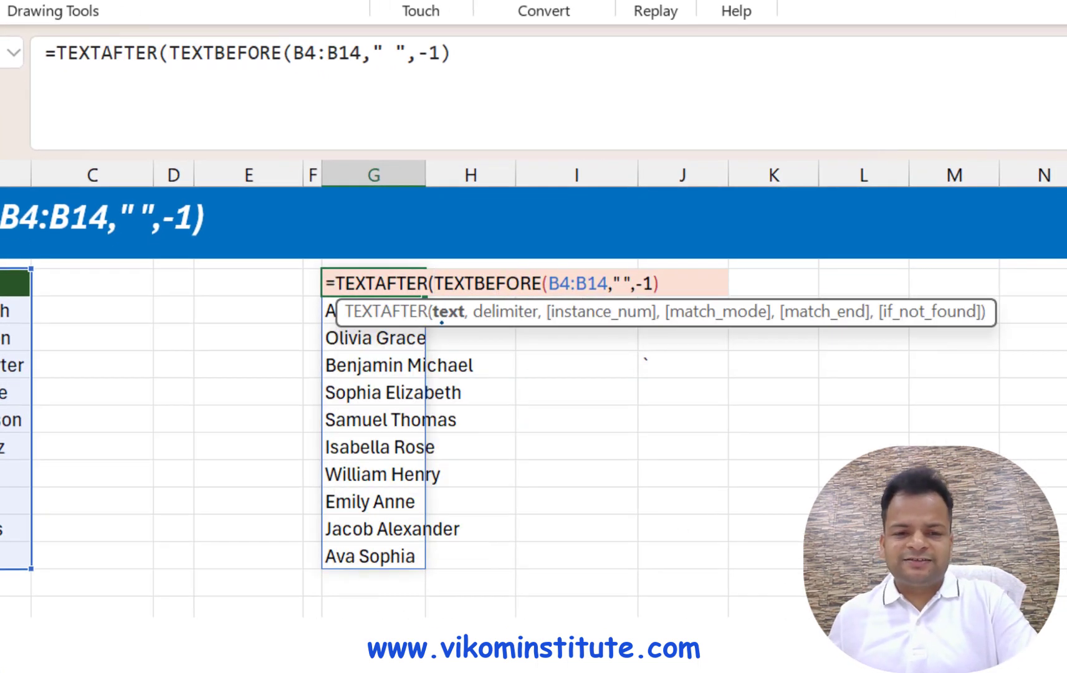
left_click(727, 274)
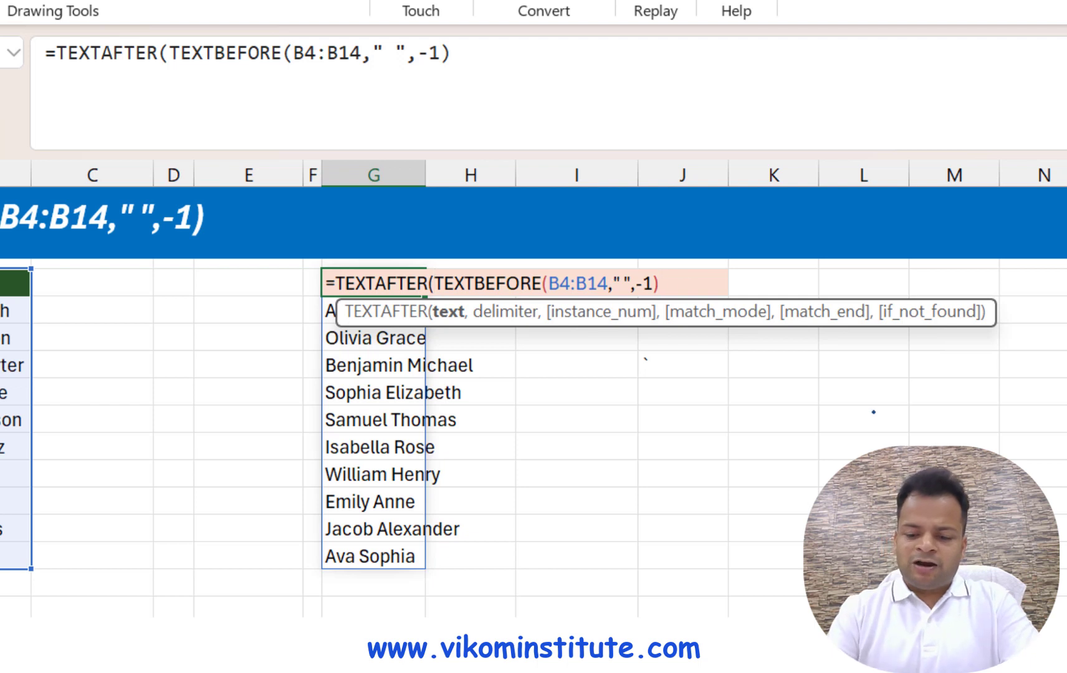
type(",\" \"")
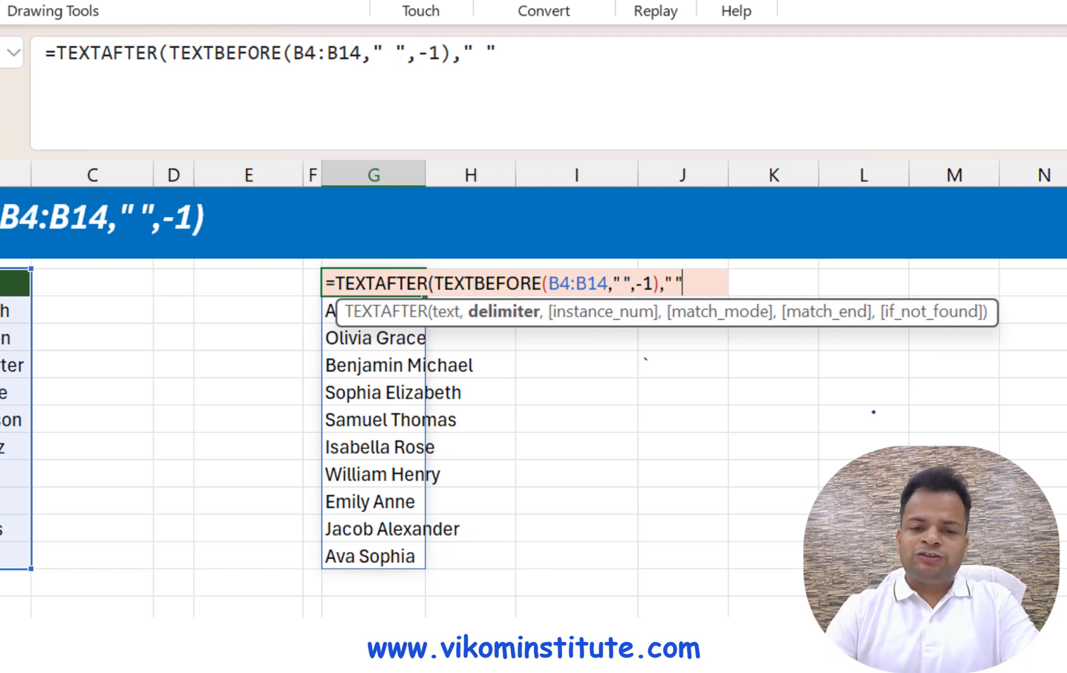
type(")")
key("Return")
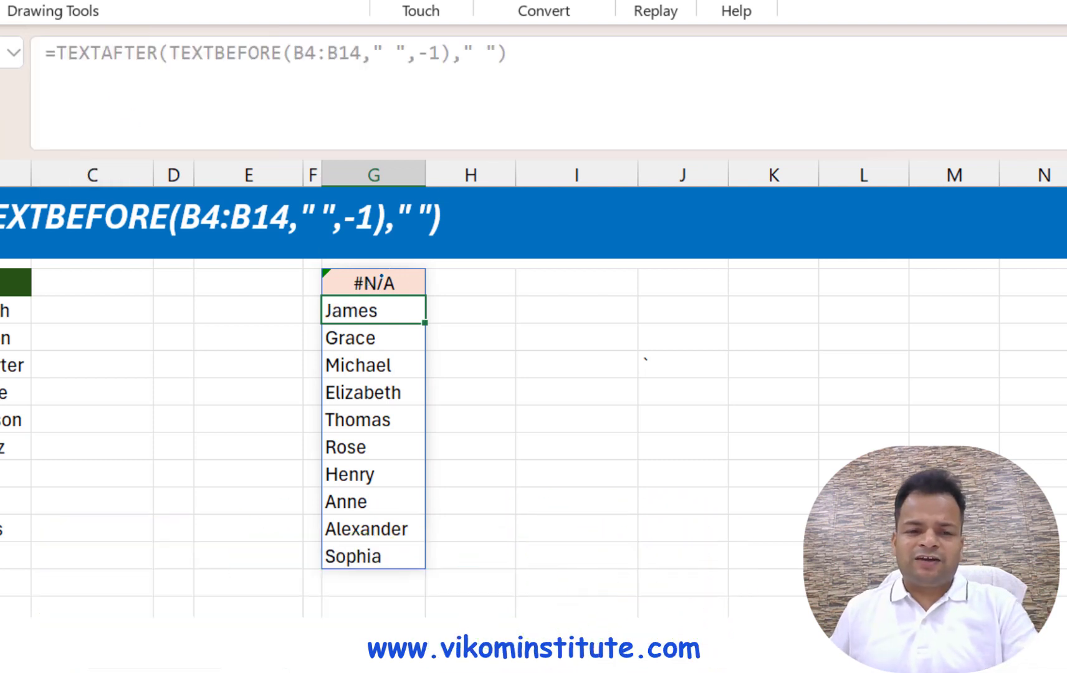
- Wrap the G4 formula in IFERROR with "Name" as the value if error, committing =IFERROR(TEXTAFTER(TEXTBEFORE(B4:B14," ",-1)," "),"Name")
double_click(357, 287)
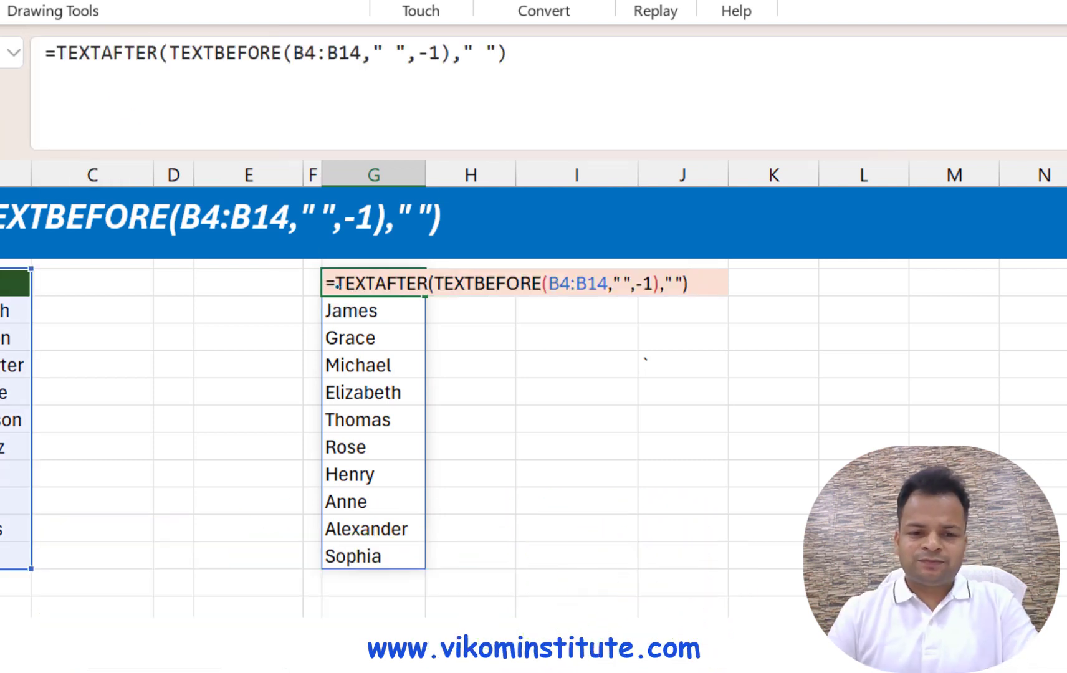
type("i")
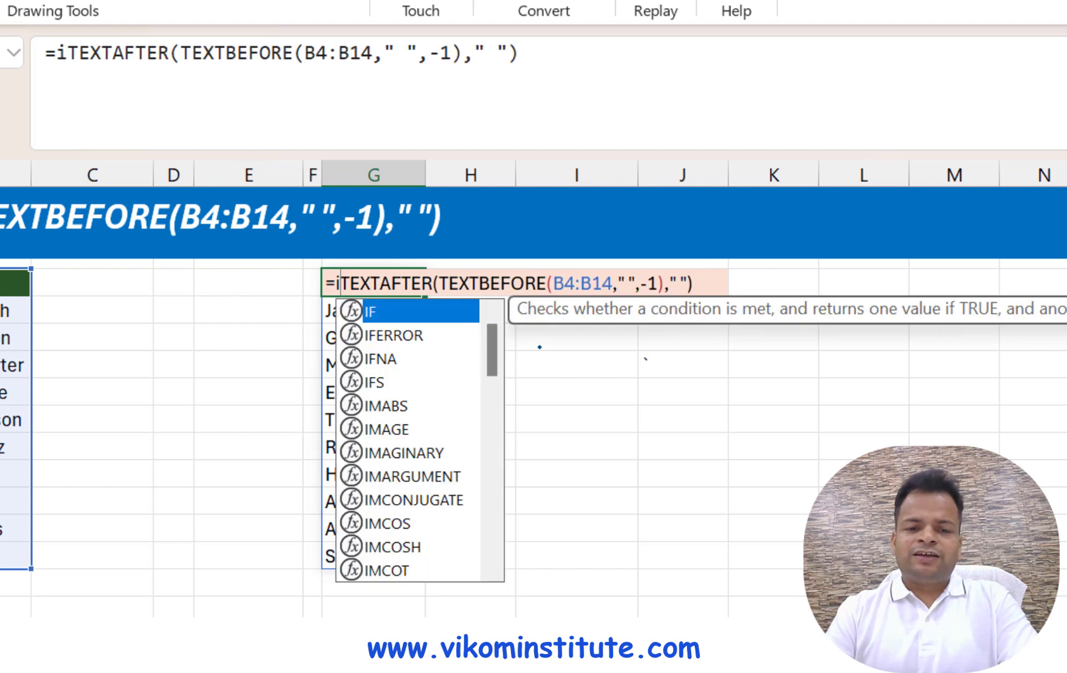
key("Down")
key("Tab")
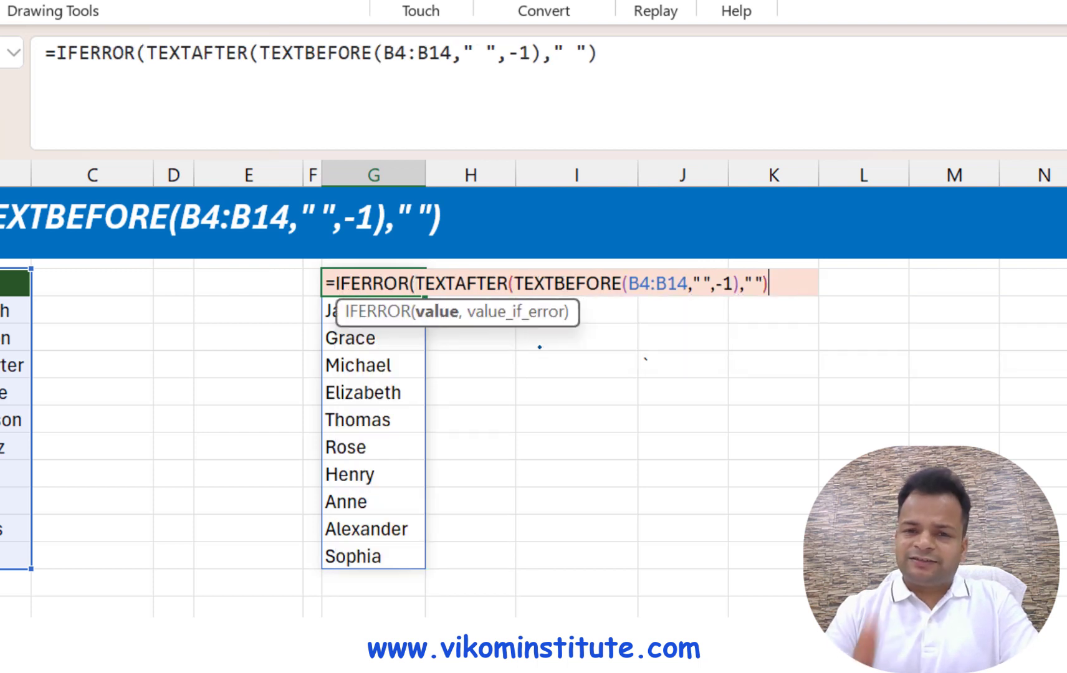
type(",\"Name\"")
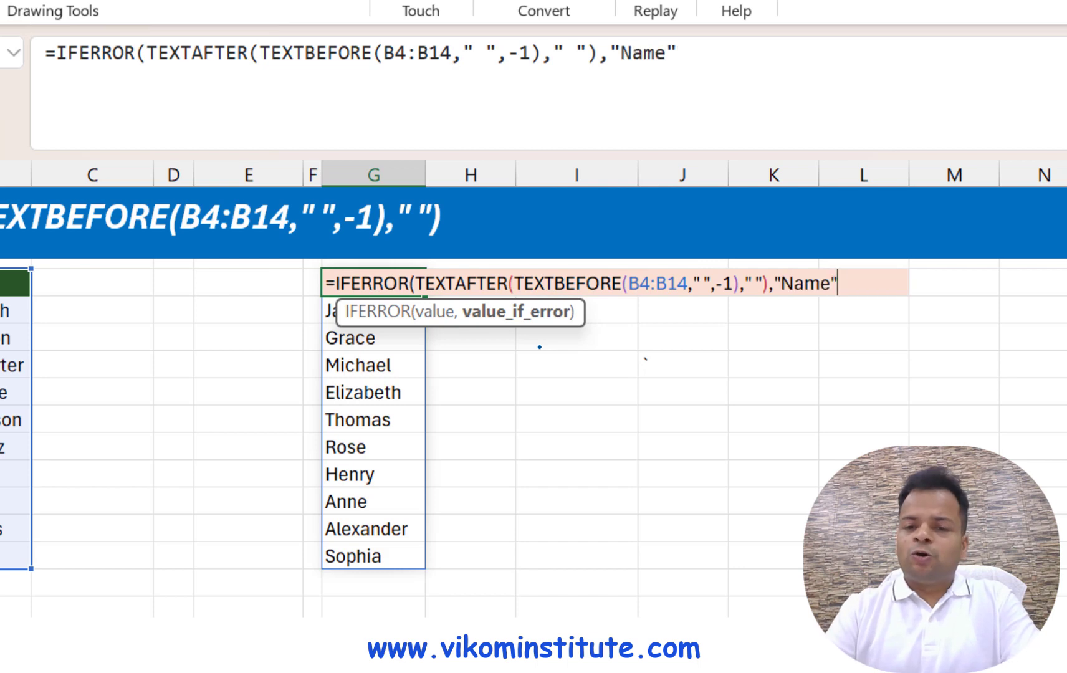
type(")")
key("Return")
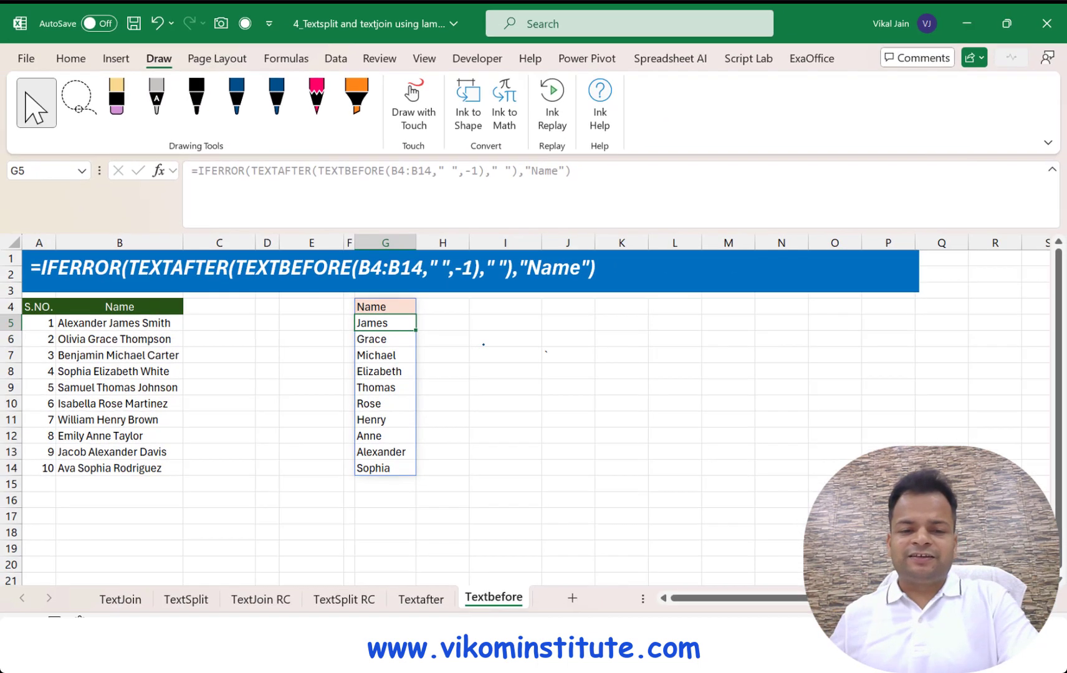